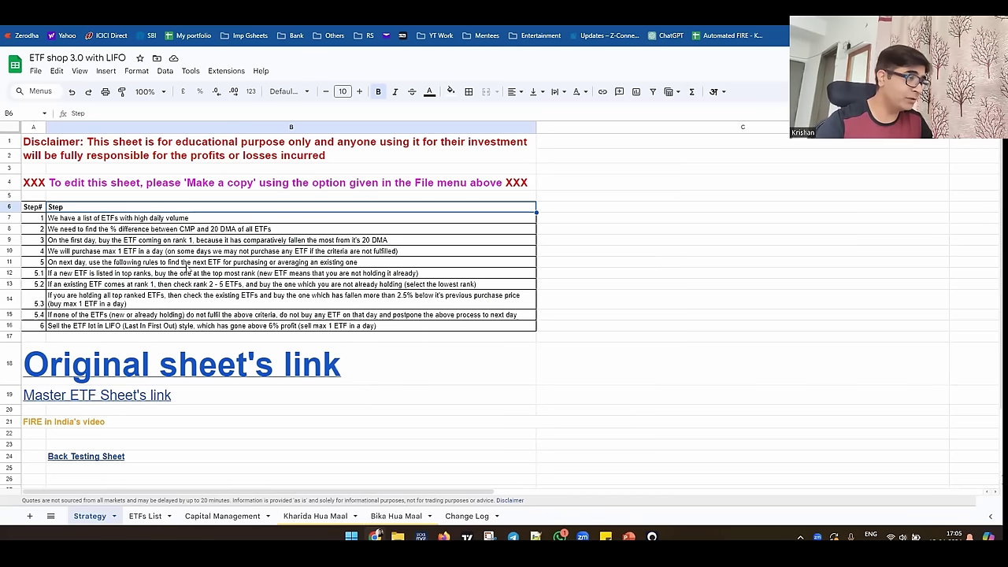
Review the dates and amounts for capital added and withdrawn on the Capital Management sheet
mouse_move(464, 374)
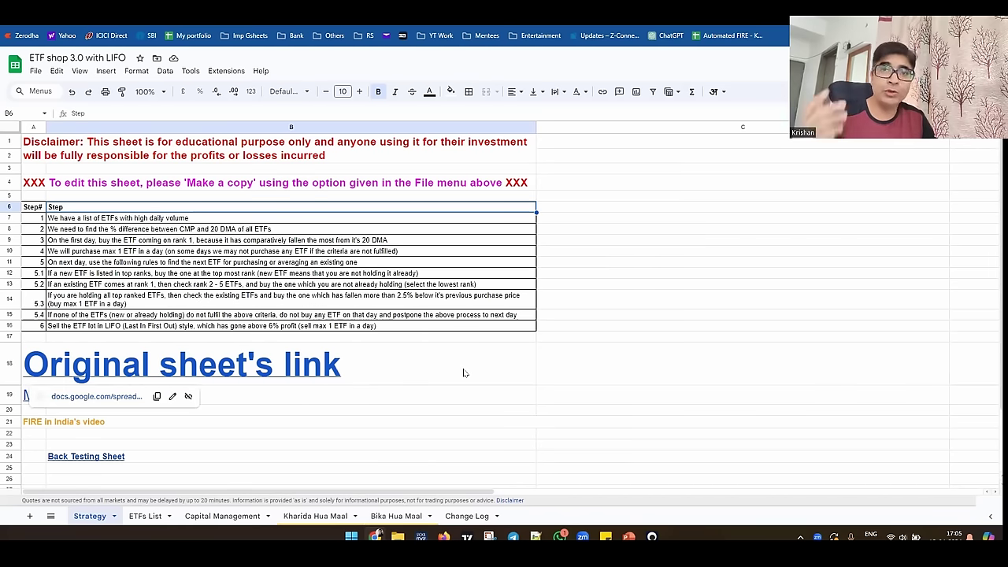
left_click(608, 362)
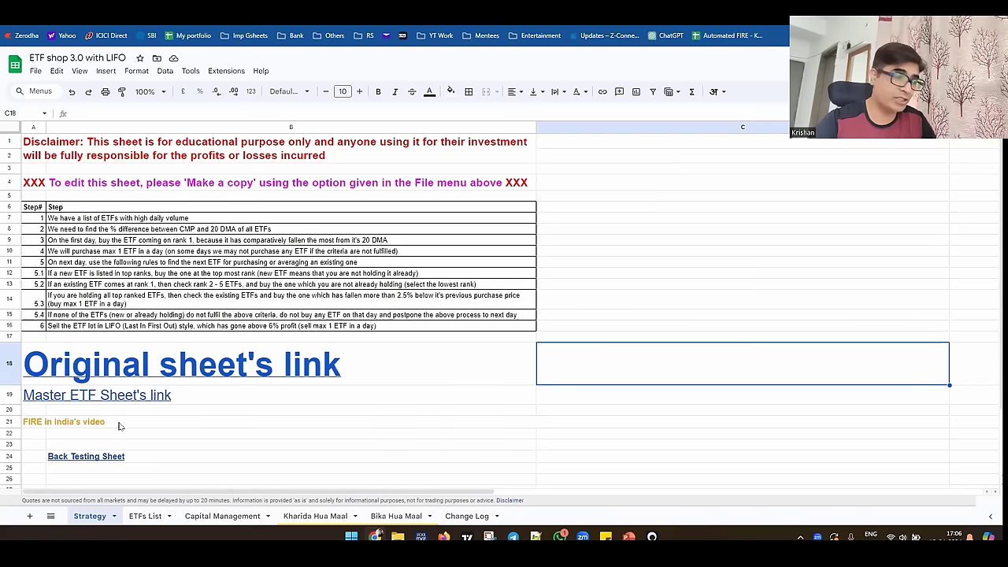
left_click(217, 516)
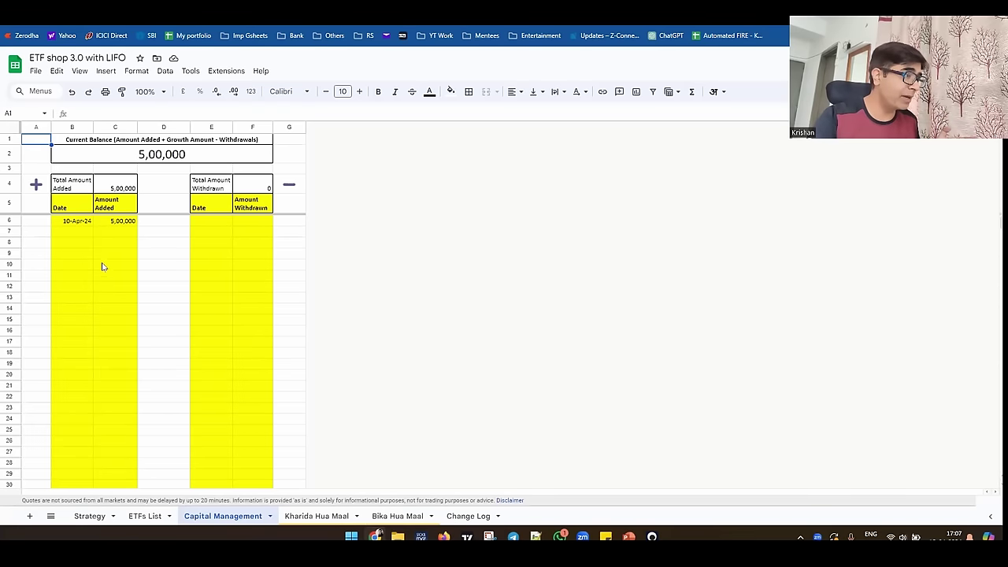
left_click(71, 223)
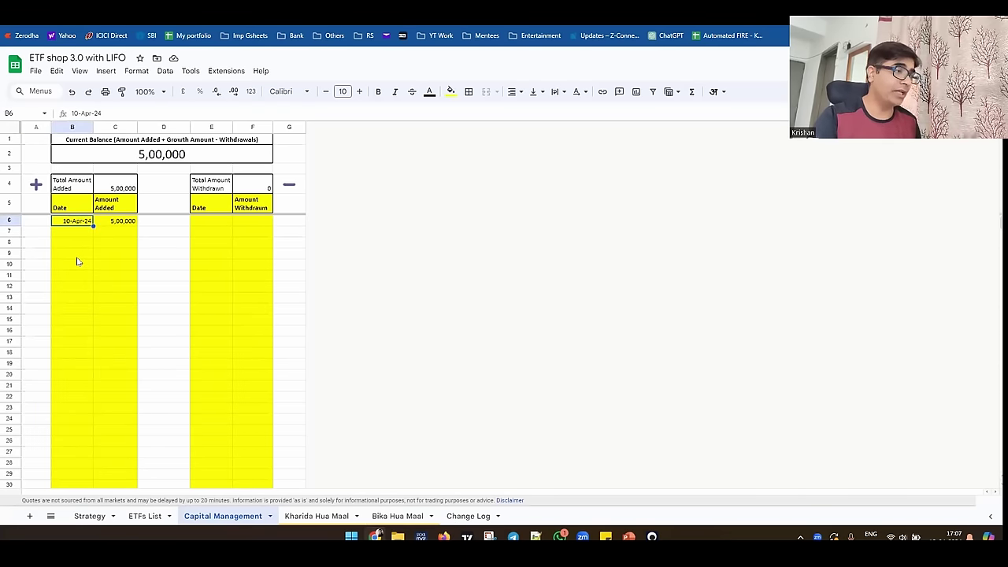
left_click(118, 223)
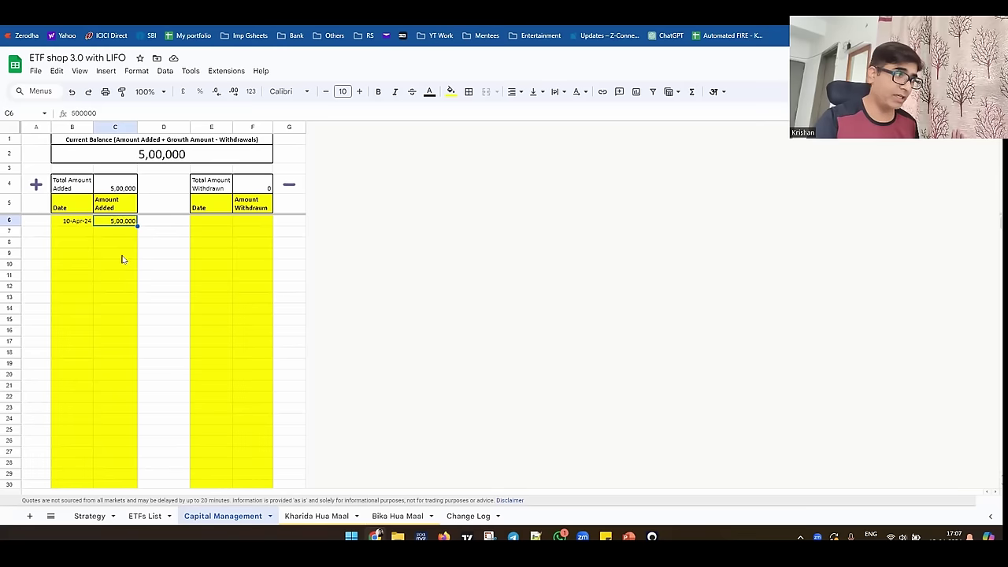
left_click(74, 189)
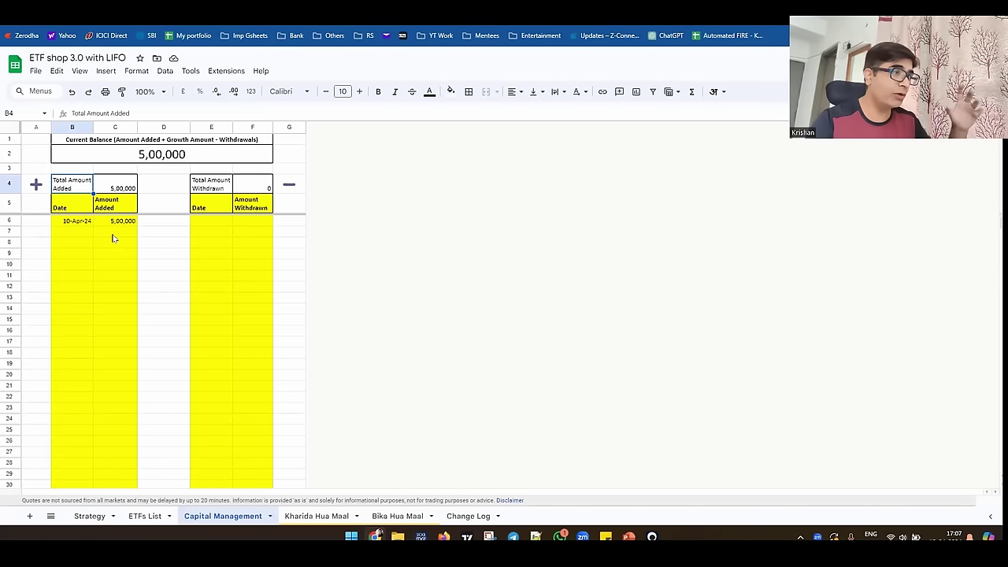
left_click(104, 226)
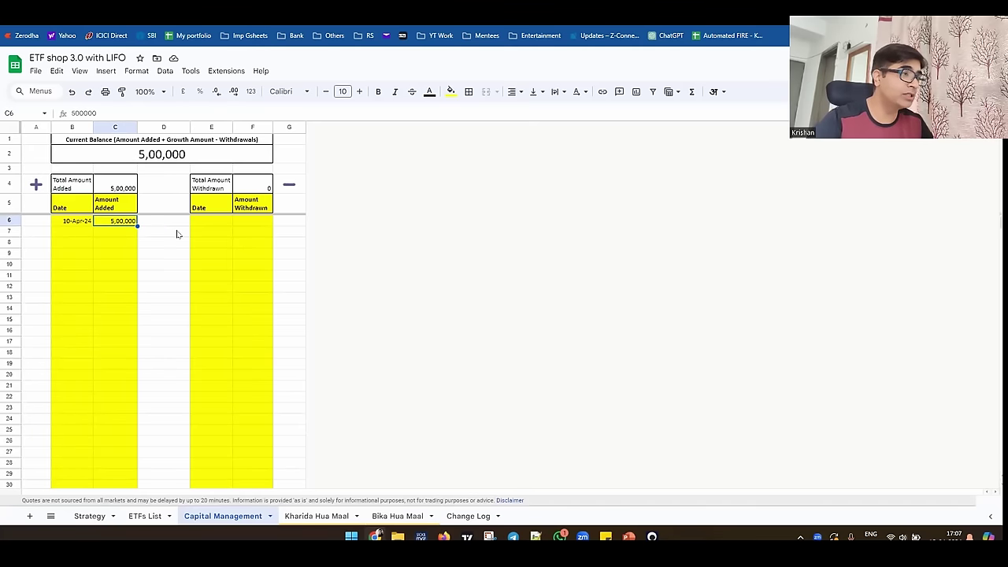
left_click(216, 221)
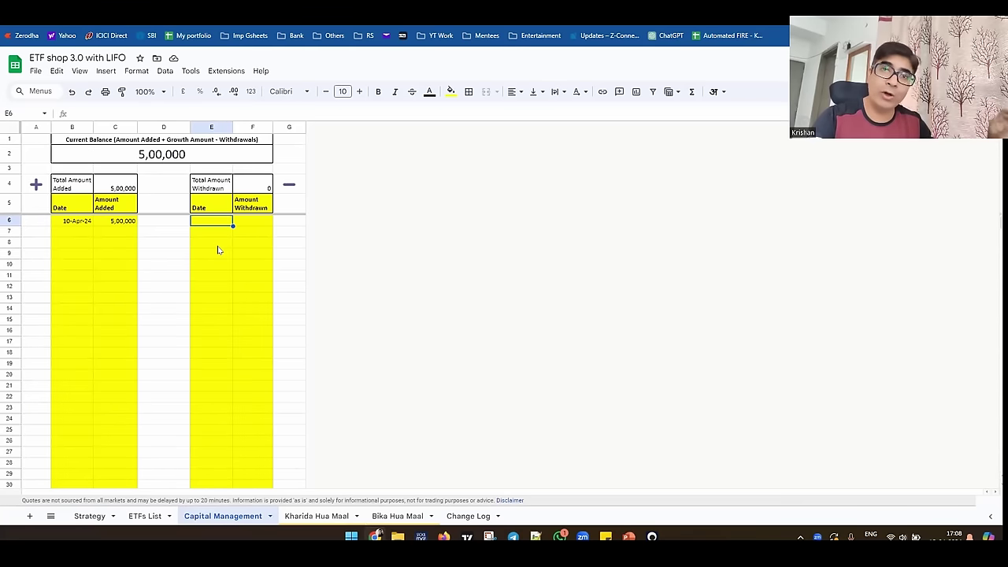
Switch to the PowerPoint slide show and reveal Total Amount Added, Growth Amount and Total Amount Withdrawn on the Capital Management slide
key("alt+Tab")
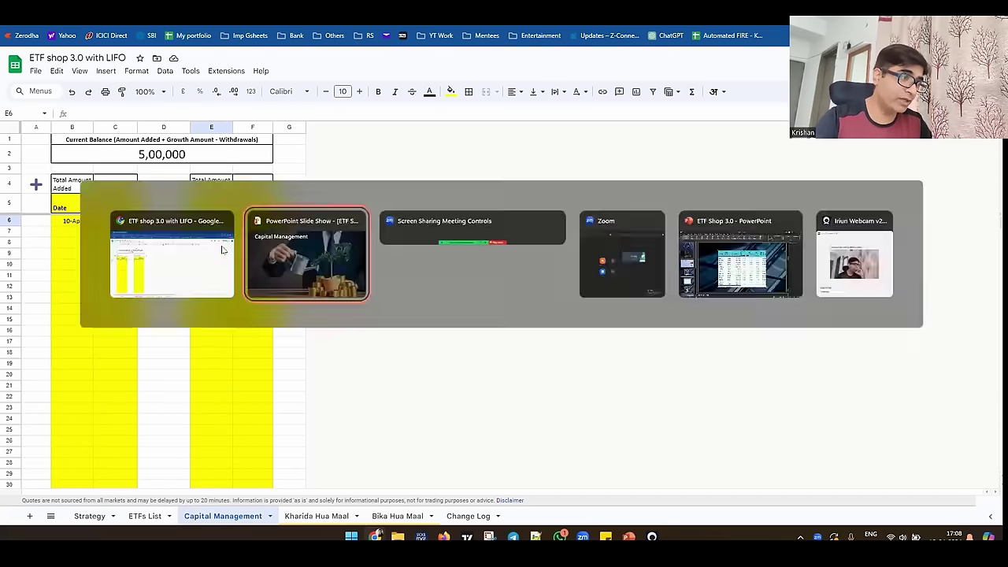
left_click(253, 161)
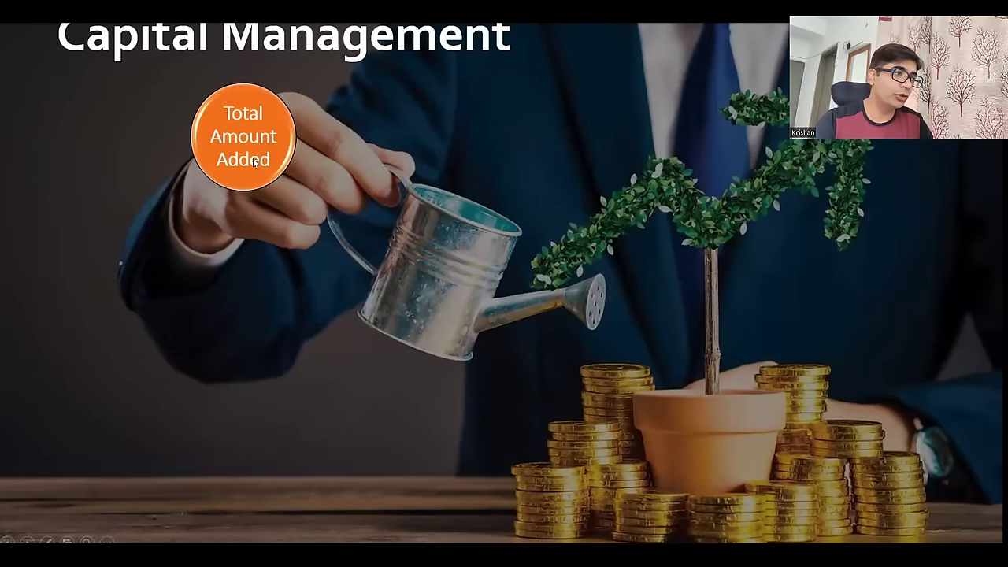
left_click(236, 329)
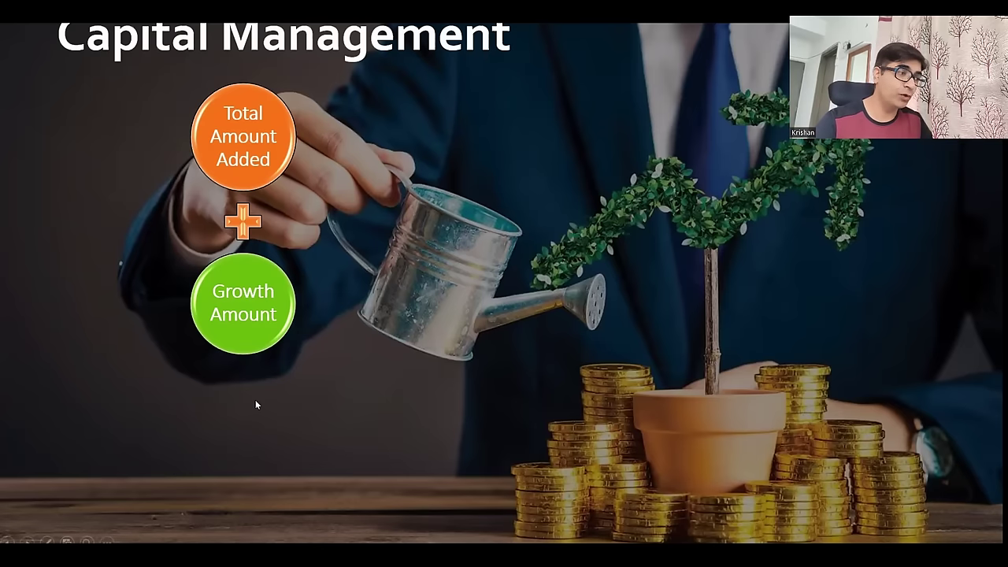
left_click(281, 436)
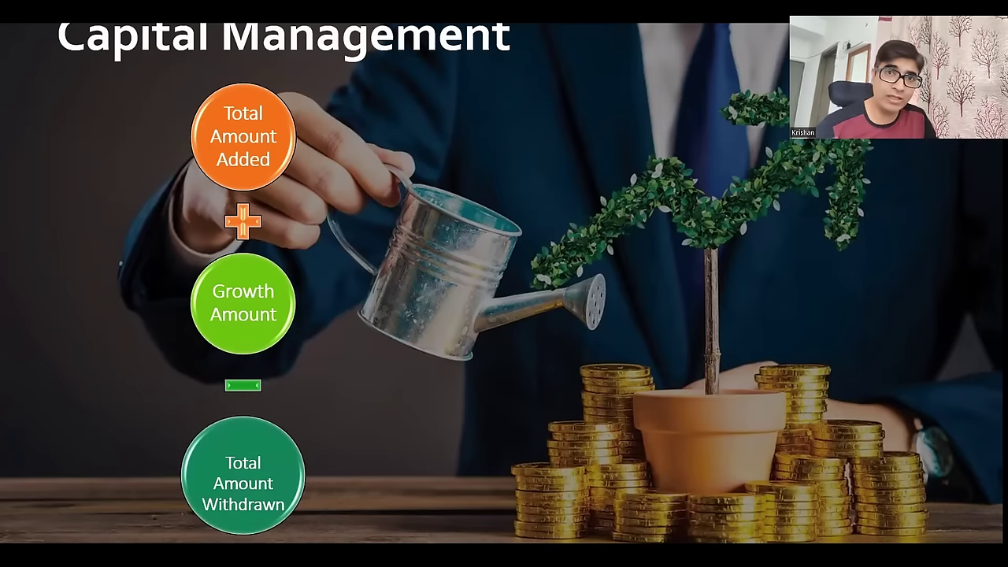
Return to the Google Sheets spreadsheet and look at the first free date cells for added and withdrawn capital
key("alt+Tab")
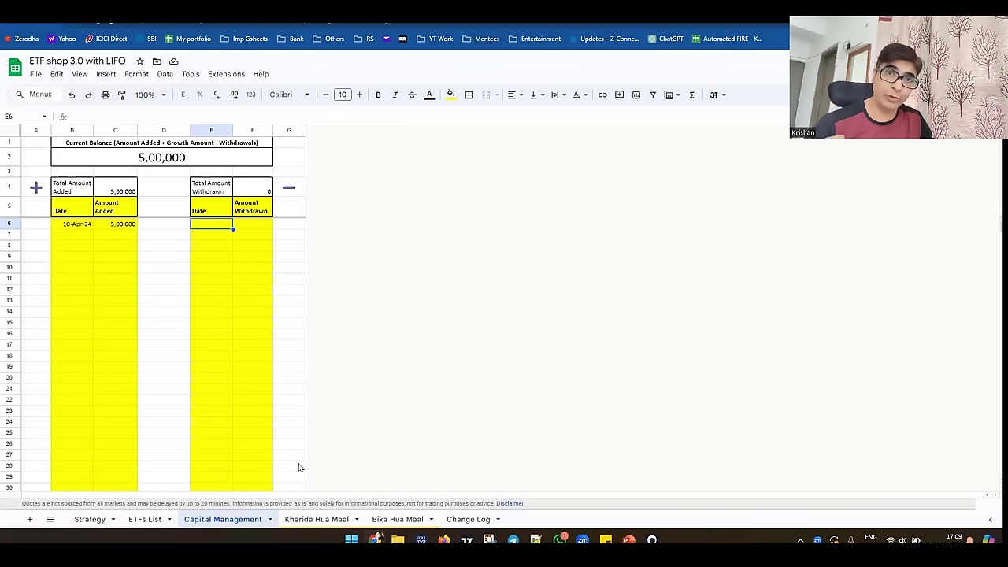
left_click(64, 236)
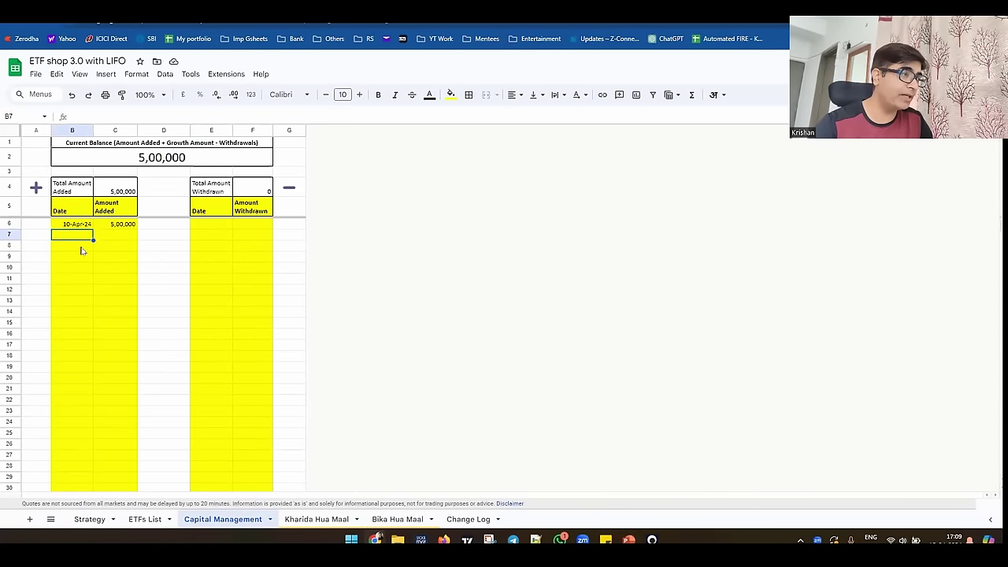
left_click(202, 227)
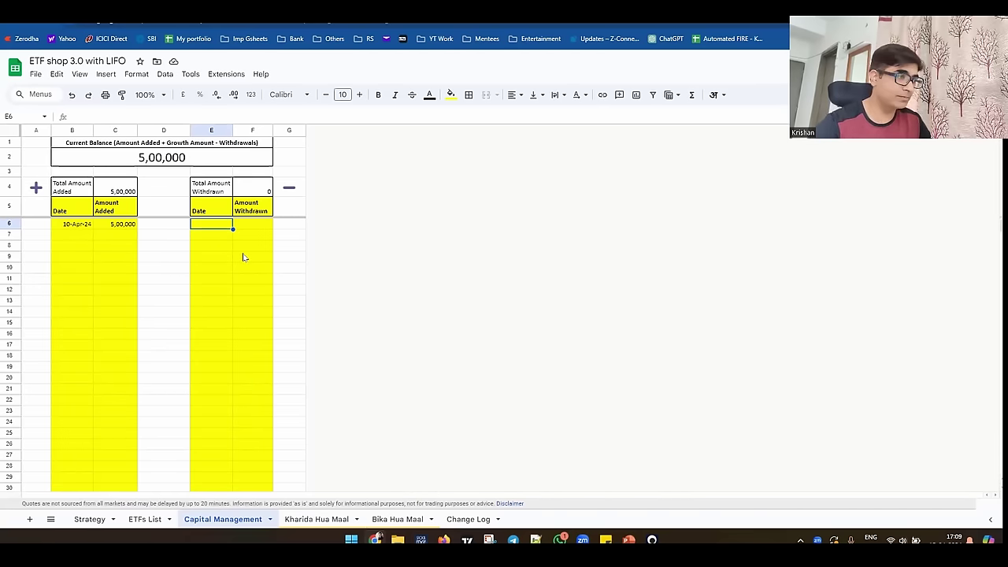
Compare the slide's Investment Capital item with the formula behind the Investment Capital cell on the Kharida Hua Maal sheet
key("alt+Tab")
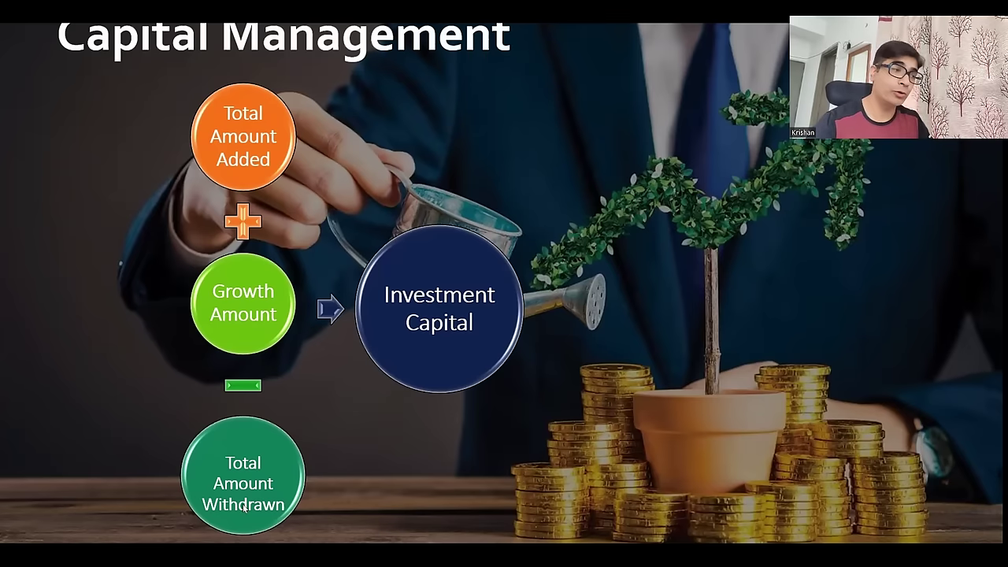
key("alt+Tab")
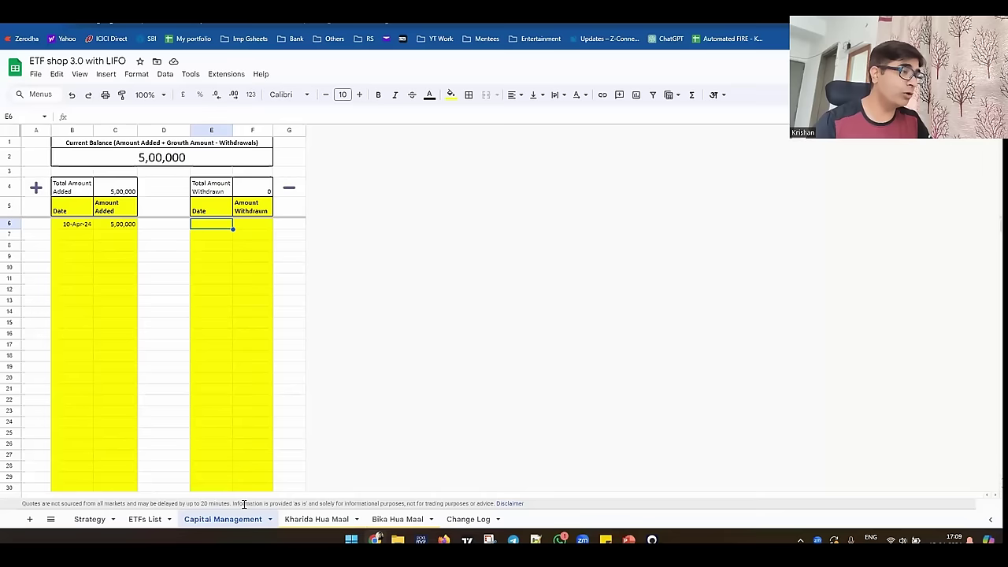
left_click(316, 519)
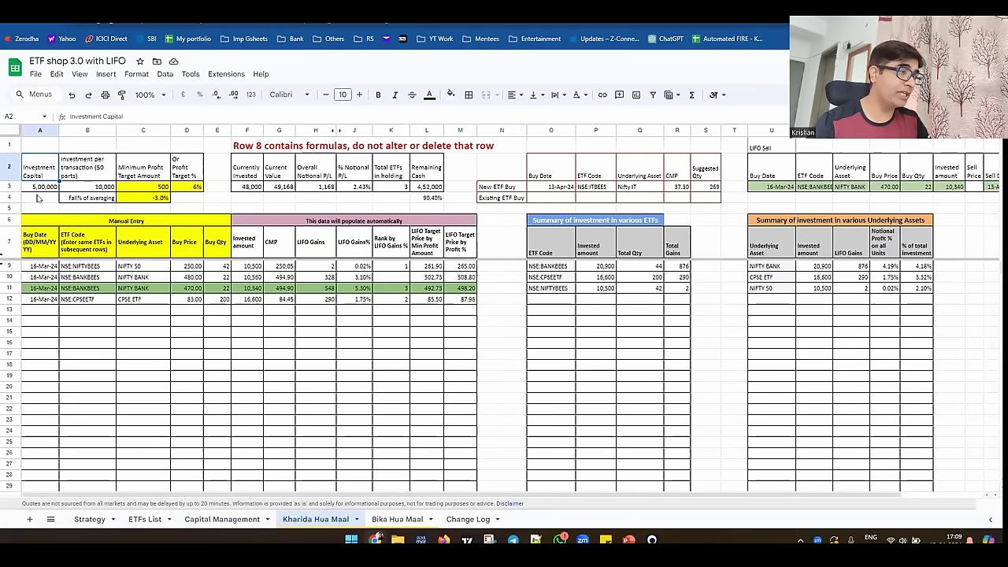
key("Down")
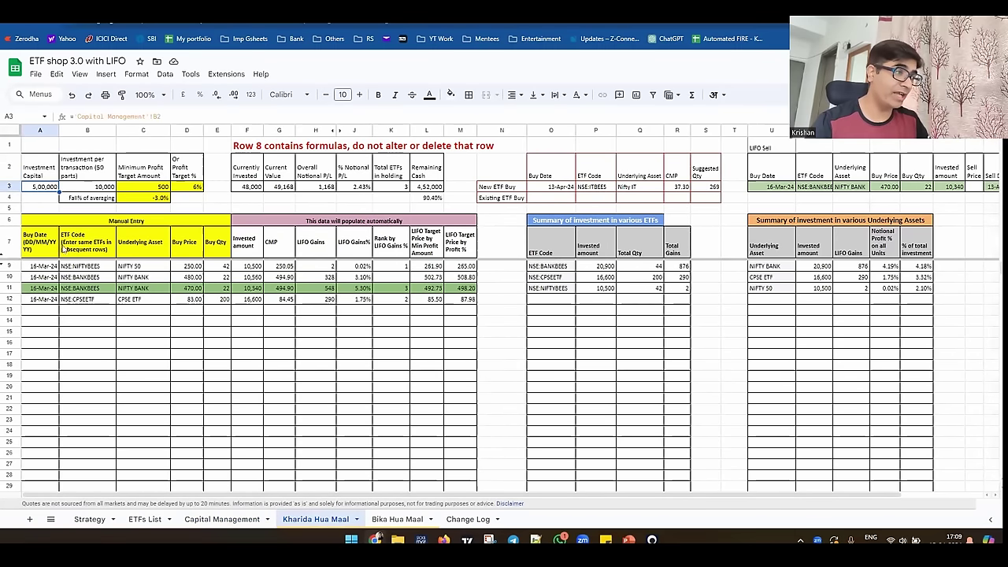
Set the 10-Apr-24 amount added to 6,00,000 on the Capital Management sheet and check Investment Capital on Kharida Hua Maal
left_click(222, 519)
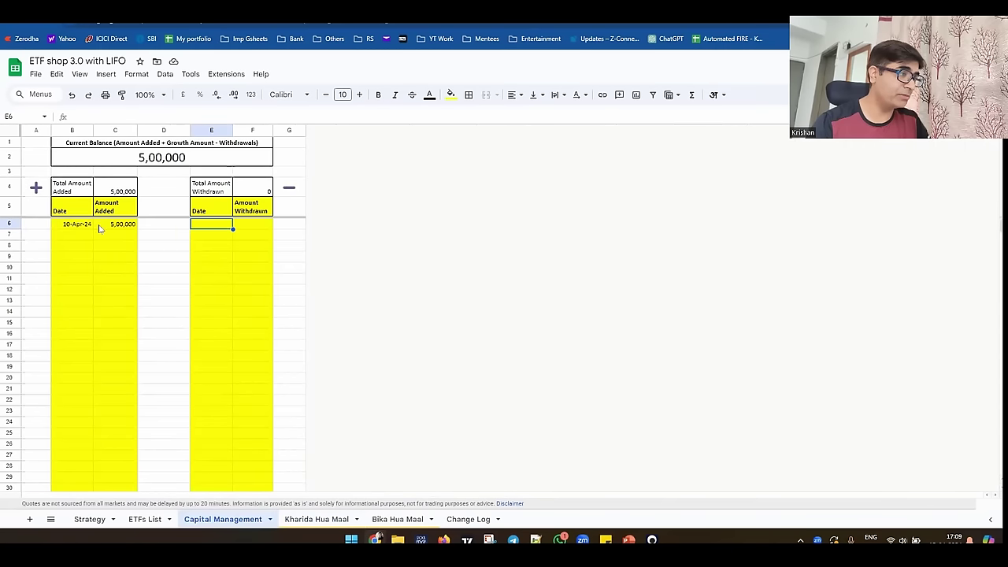
left_click(123, 226)
left_click(70, 117)
key("Delete")
type("6")
key("Return")
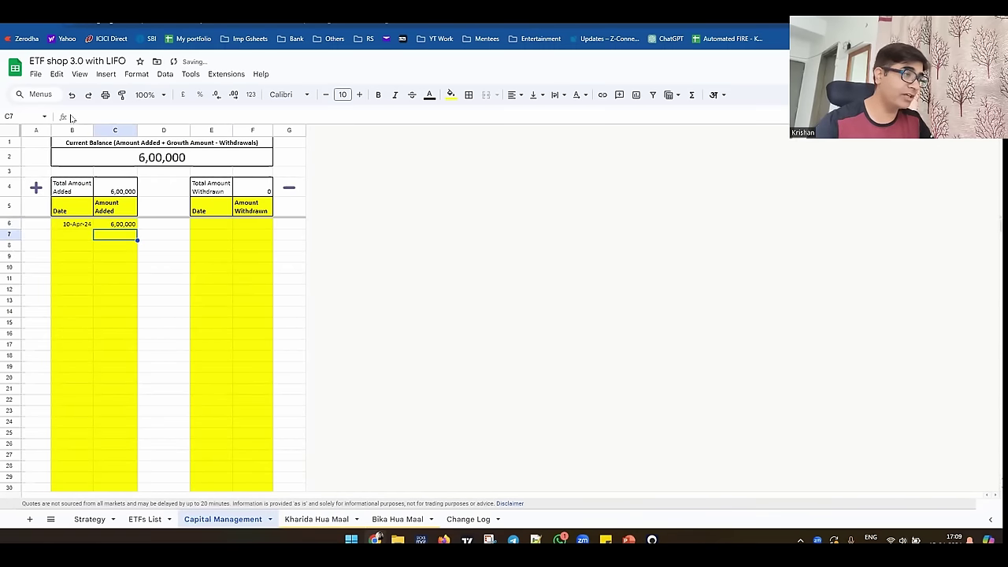
left_click(336, 521)
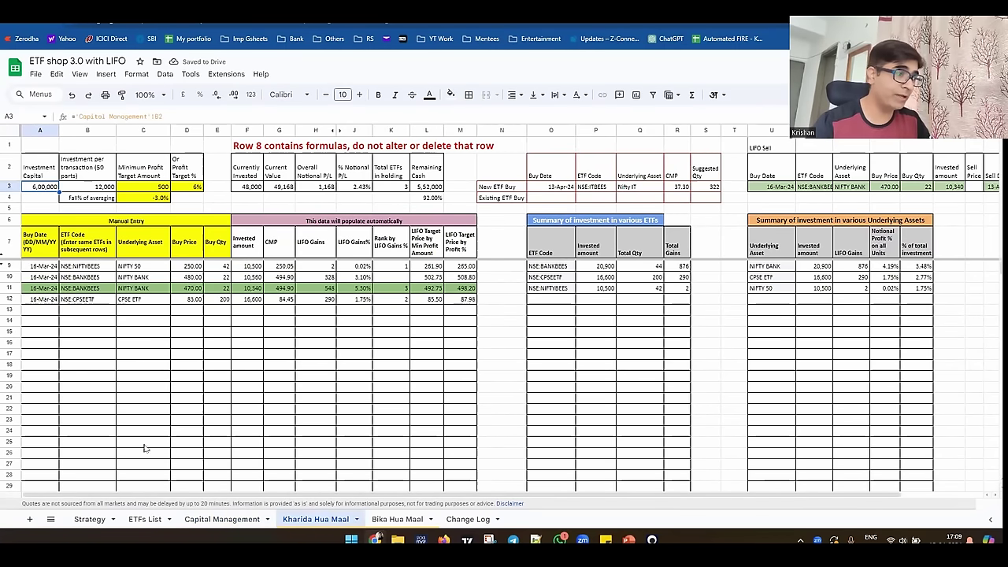
Look at the Growth Amount after Tax and Dividend column and its total on the Bika Hua Maal sheet
left_click(397, 520)
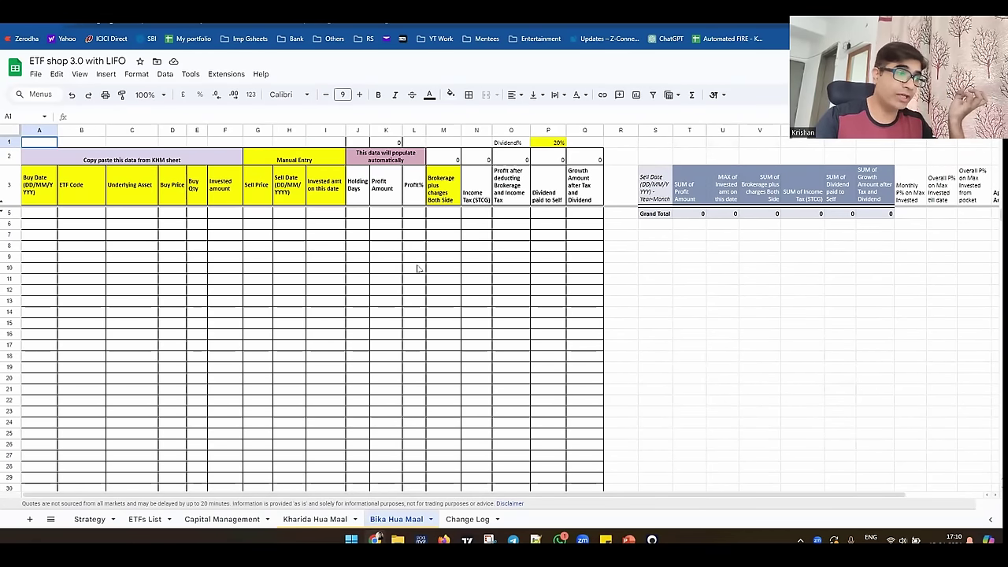
left_click(581, 195)
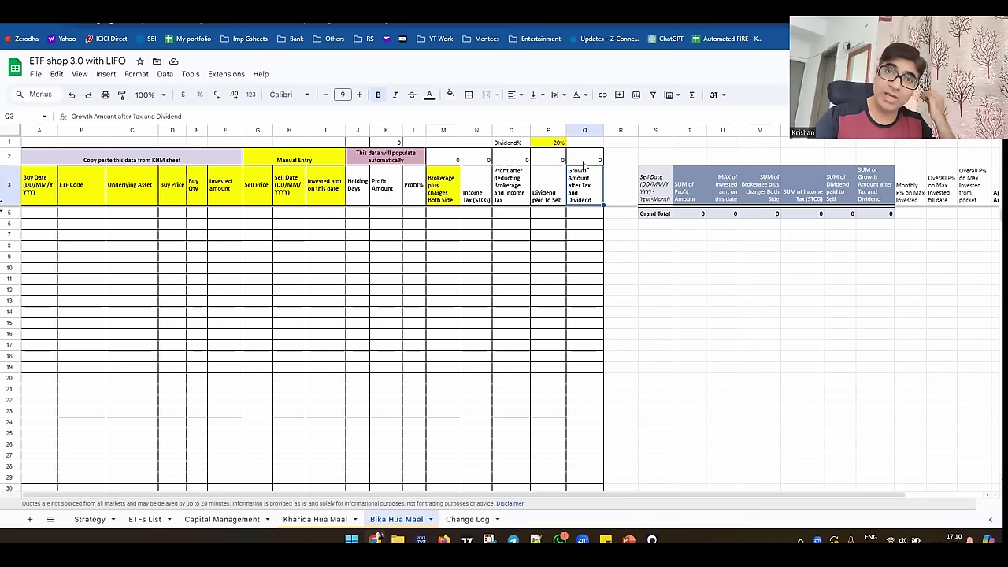
left_click(587, 158)
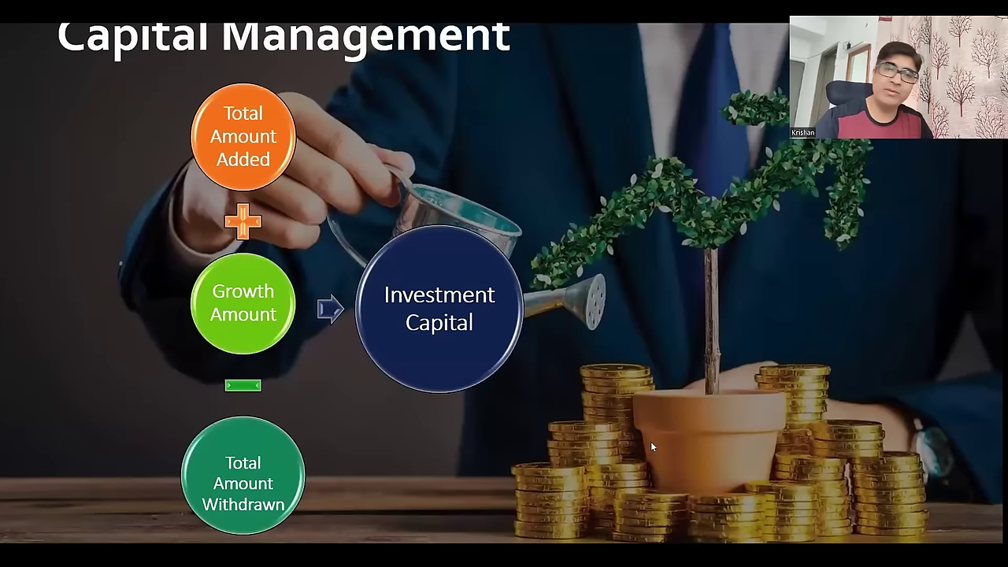
Advance the slide show to Shopping List and reveal the Primary ETF List heading with its point on different underlying assets
left_click(671, 429)
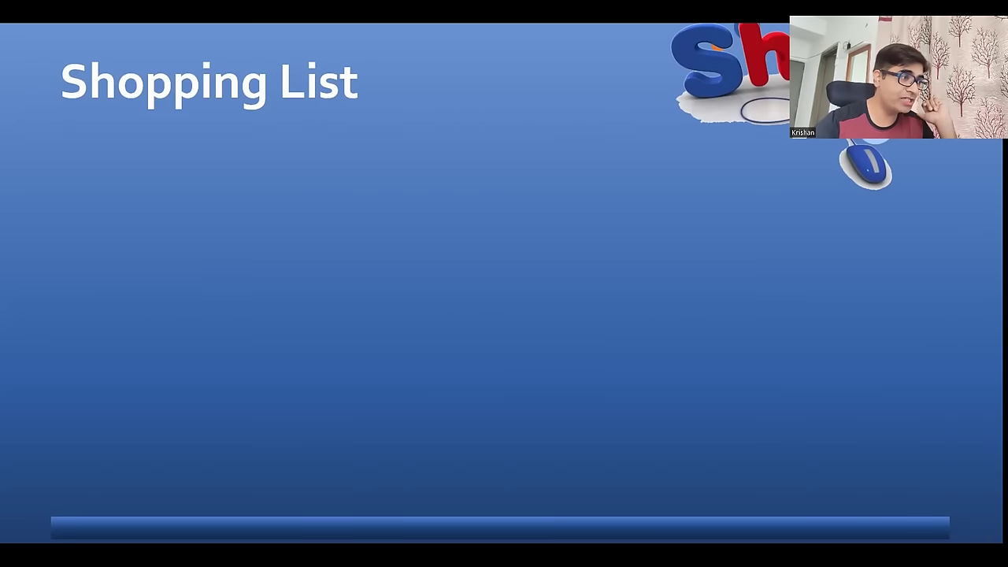
left_click(275, 331)
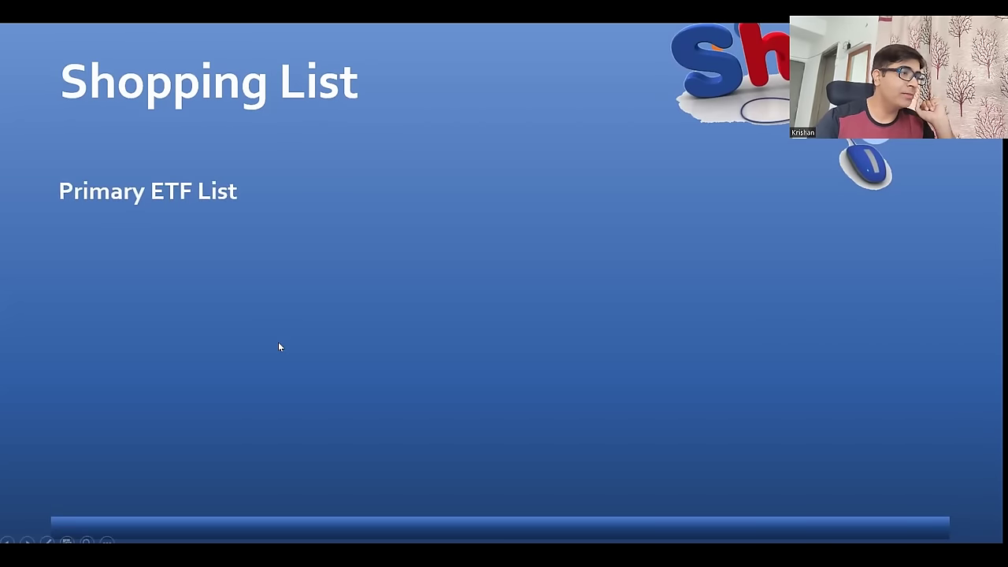
left_click(278, 347)
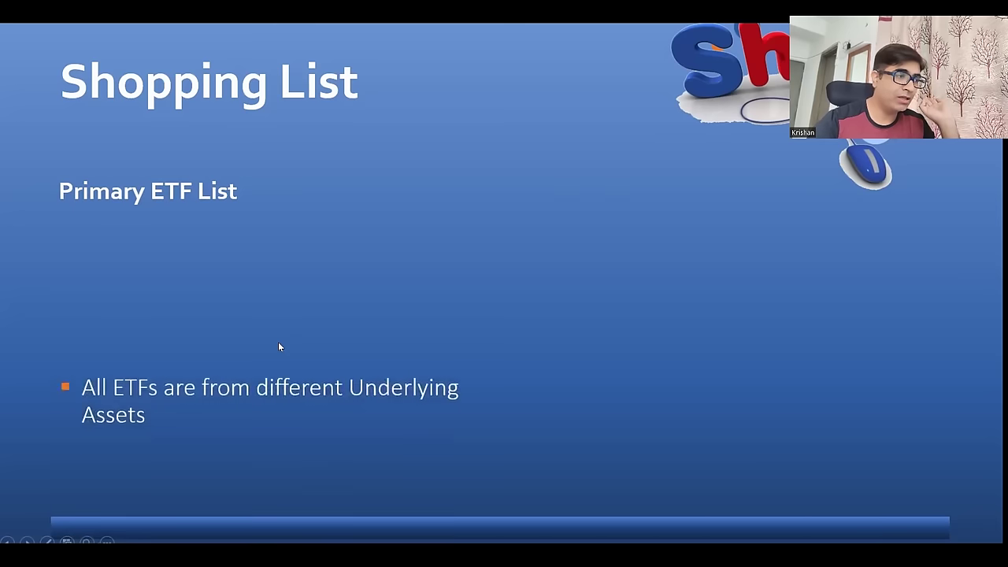
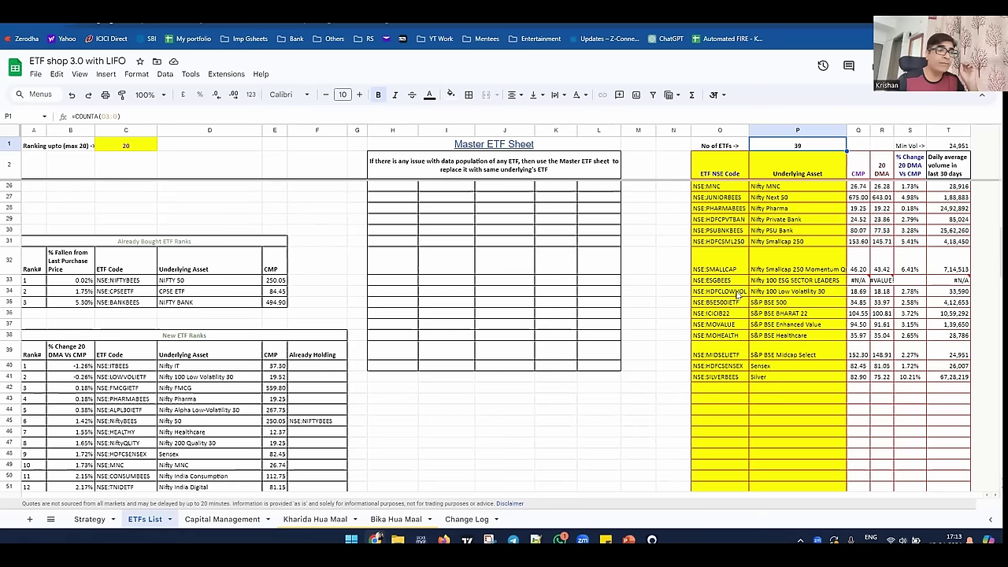
Inspect the NSE:ESGBEES entry on the ETFs List sheet, covering its underlying asset and CMP error details, and return to the first rows
left_click(715, 284)
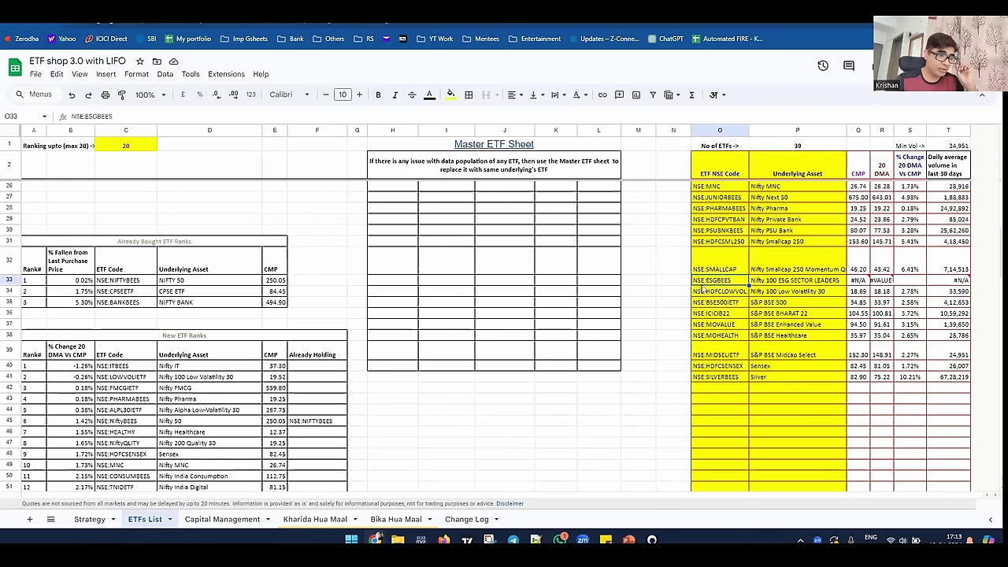
left_click(780, 285)
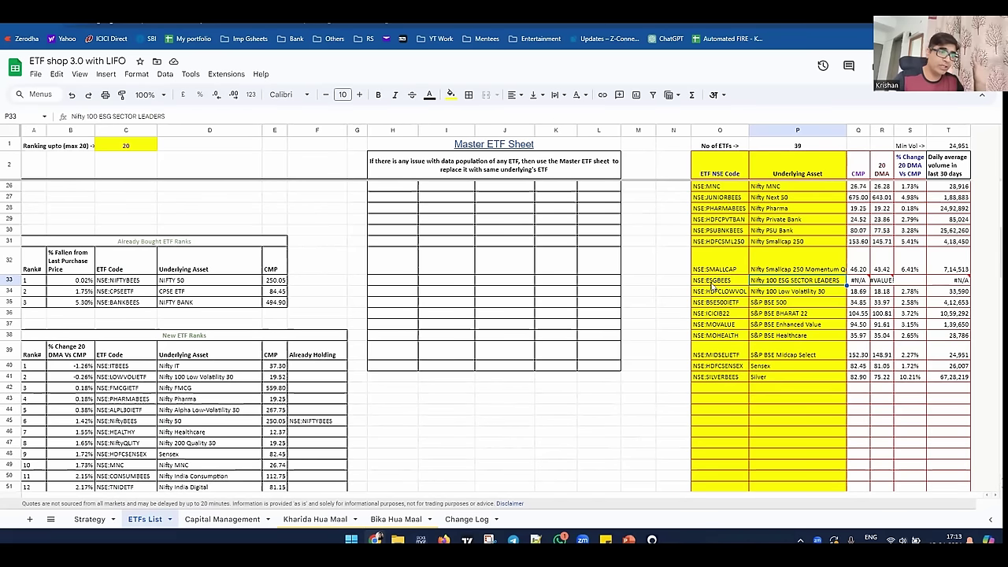
mouse_move(867, 282)
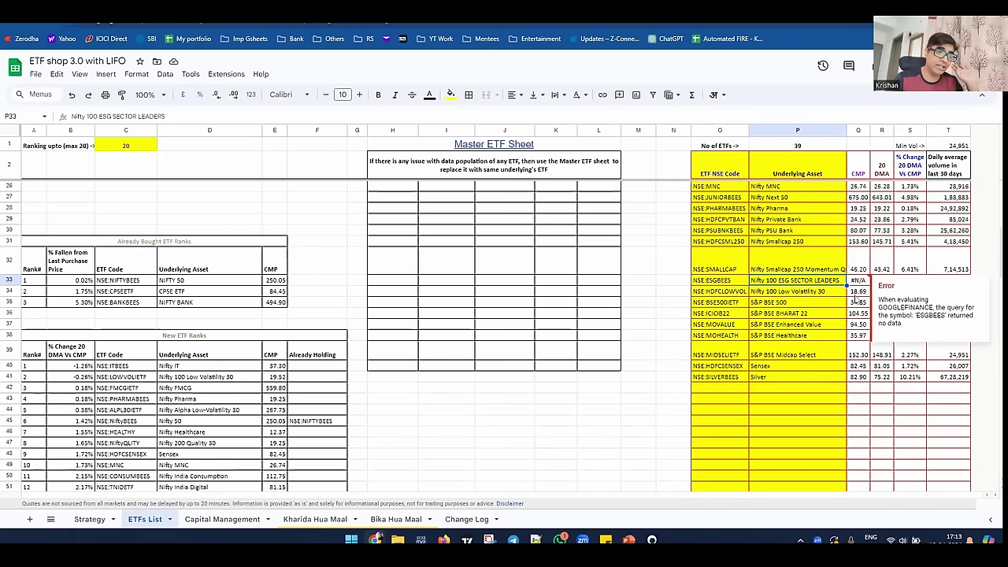
left_click(786, 410)
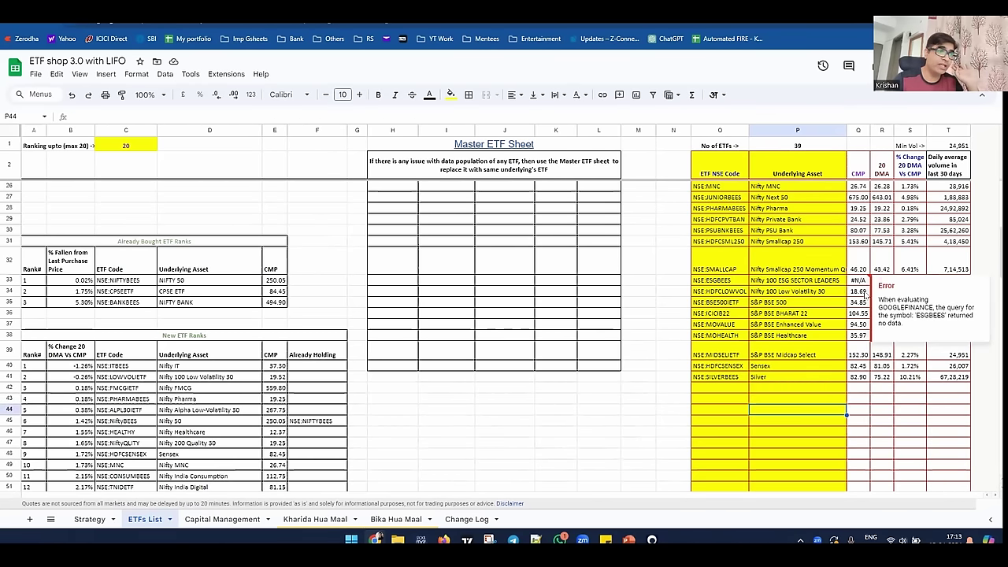
left_click(865, 400)
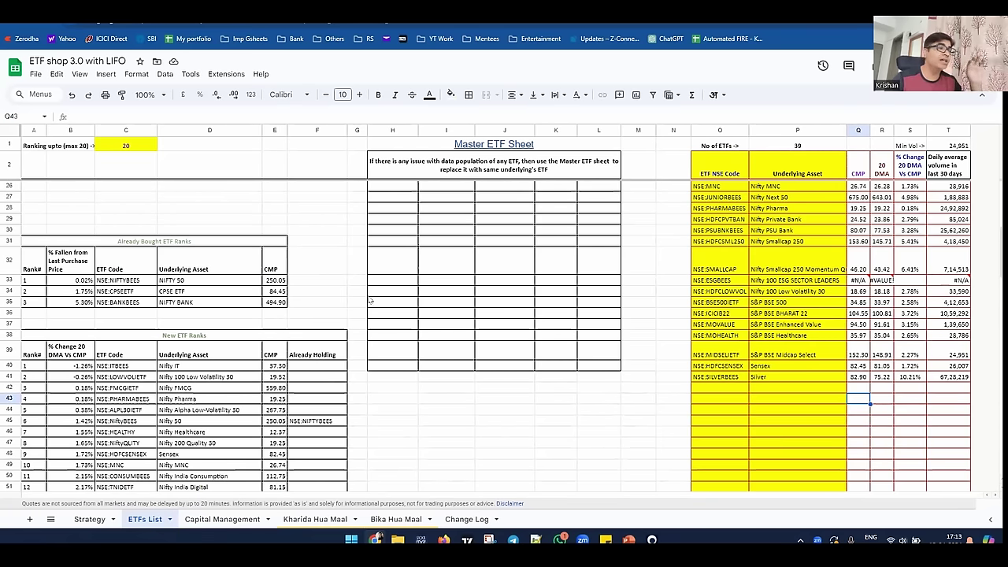
scroll(358, 311, "up", 8)
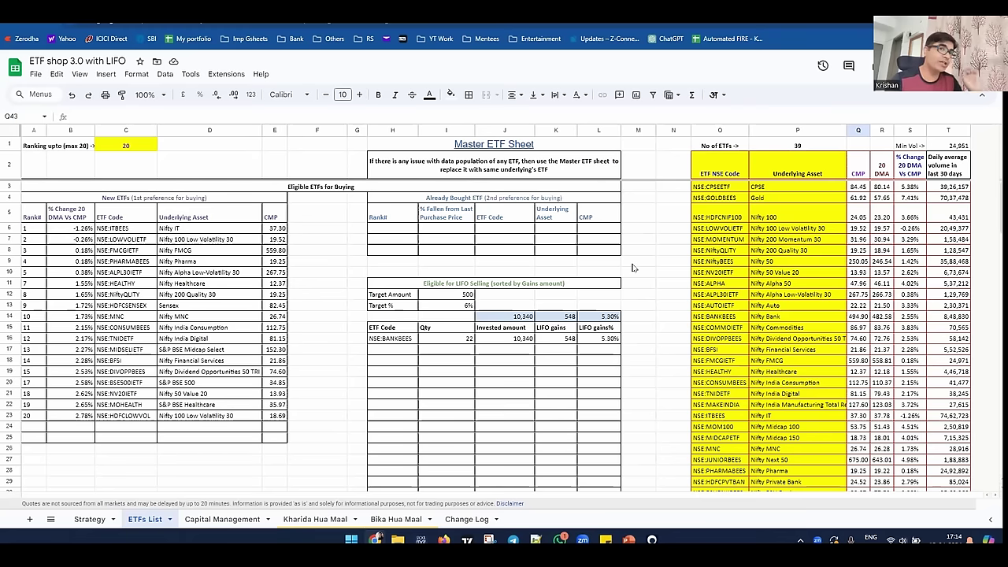
Open the linked Master ETF List and inspect the NSE codes and ETF count on its Filtered List for Shops sheet
left_click(641, 294)
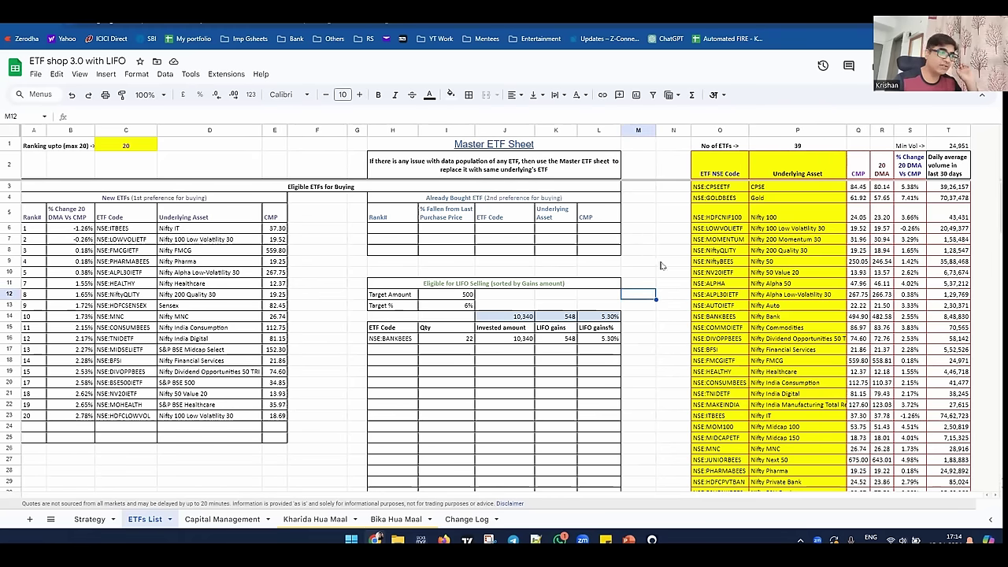
mouse_move(489, 144)
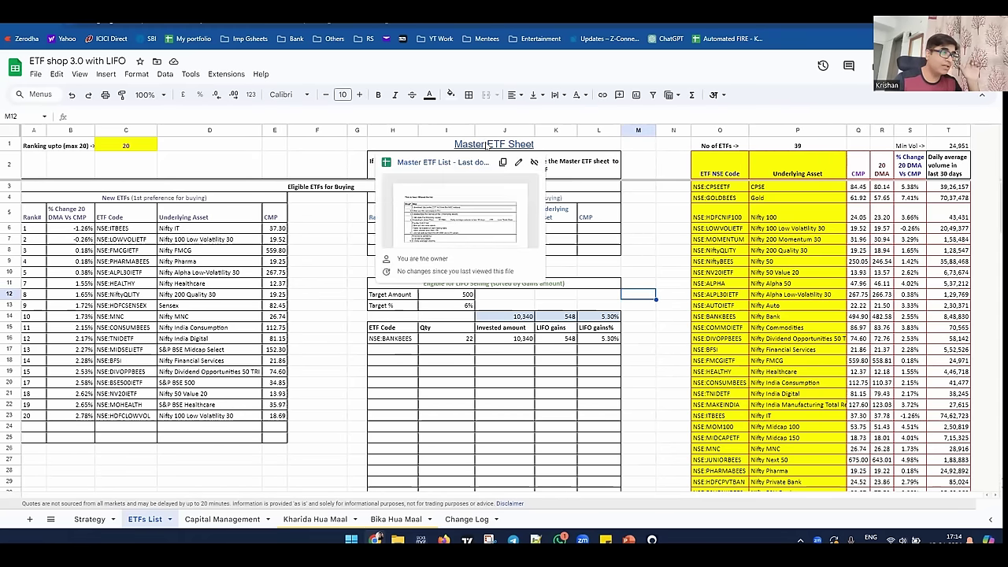
left_click(436, 176)
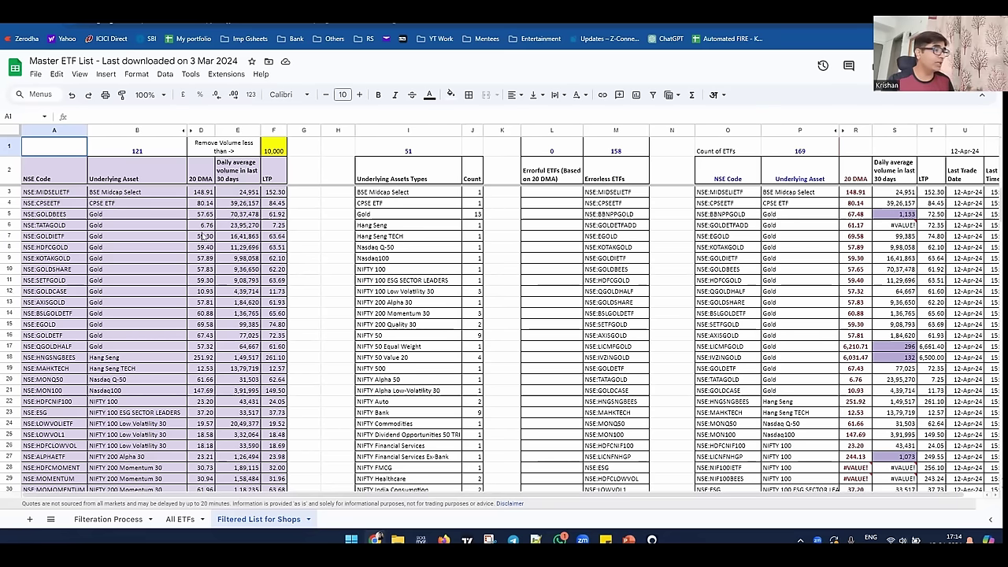
left_click(46, 196)
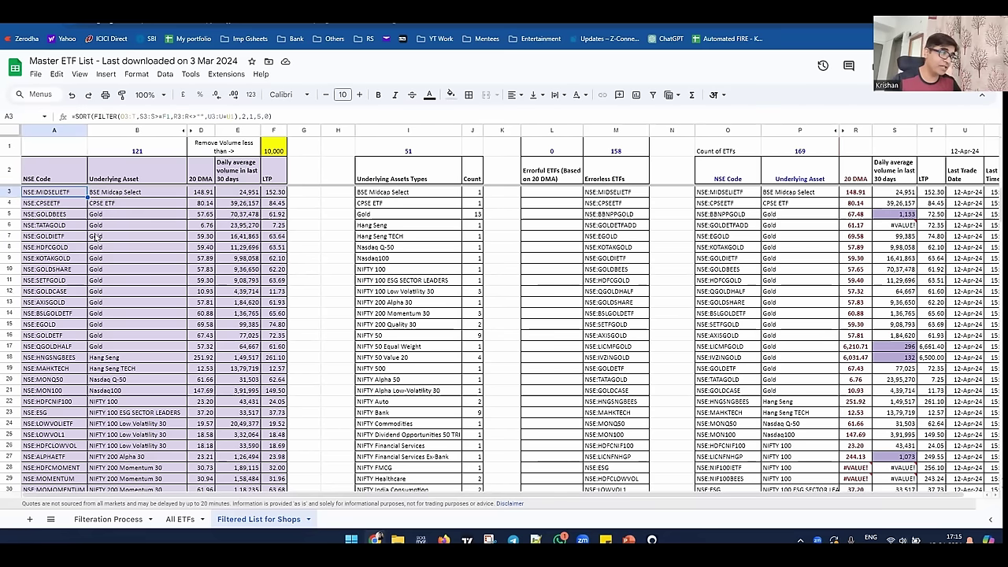
left_click(130, 153)
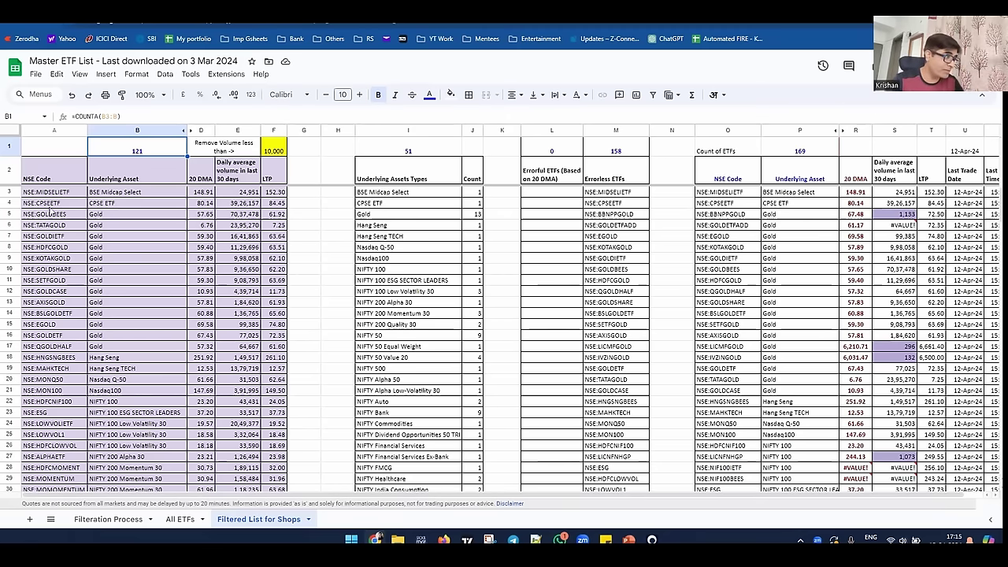
Copy the NSE:ESGBEES underlying asset, Nifty 100 ESG SECTOR LEADERS, from the ETFs List sheet and search for it in the Master ETF List
key("ctrl+Tab")
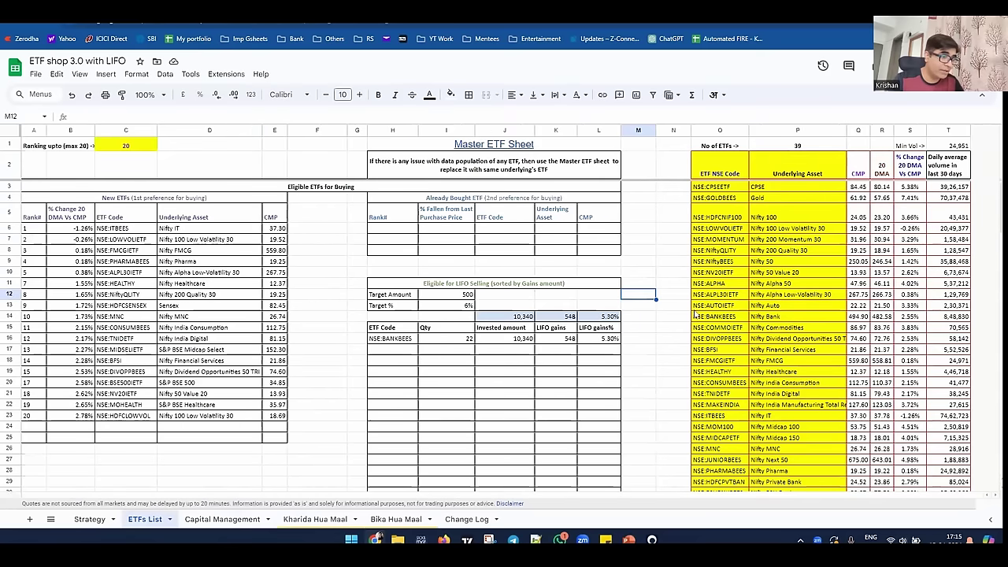
scroll(780, 378, "down", 3)
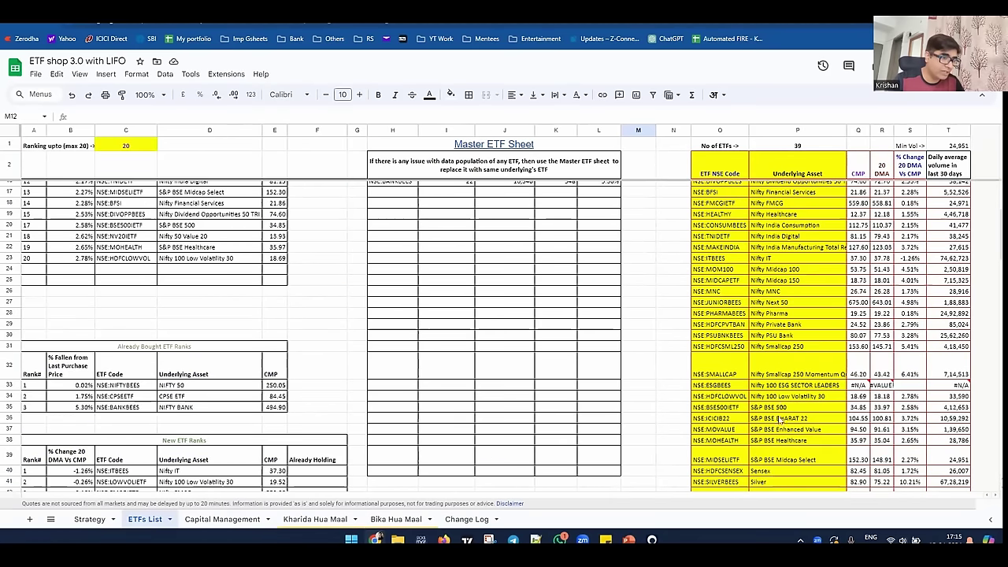
left_click(780, 386)
key("ctrl+c")
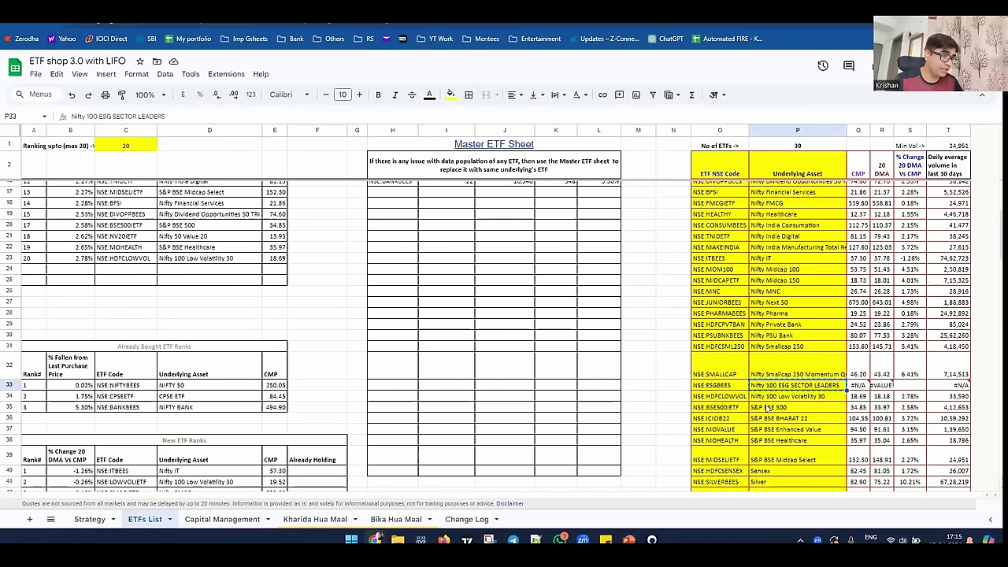
key("ctrl+Tab")
key("ctrl+f")
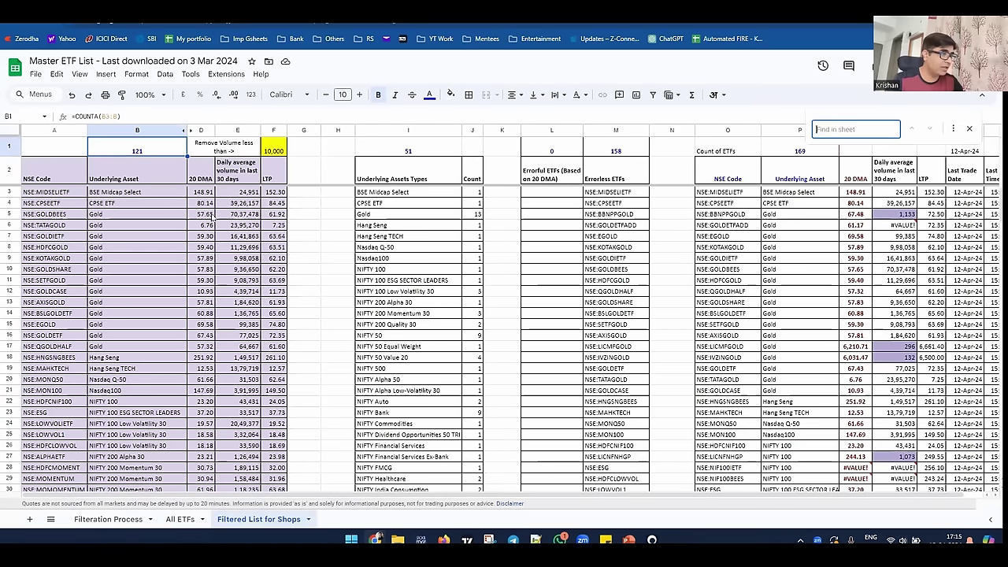
key("ctrl+v")
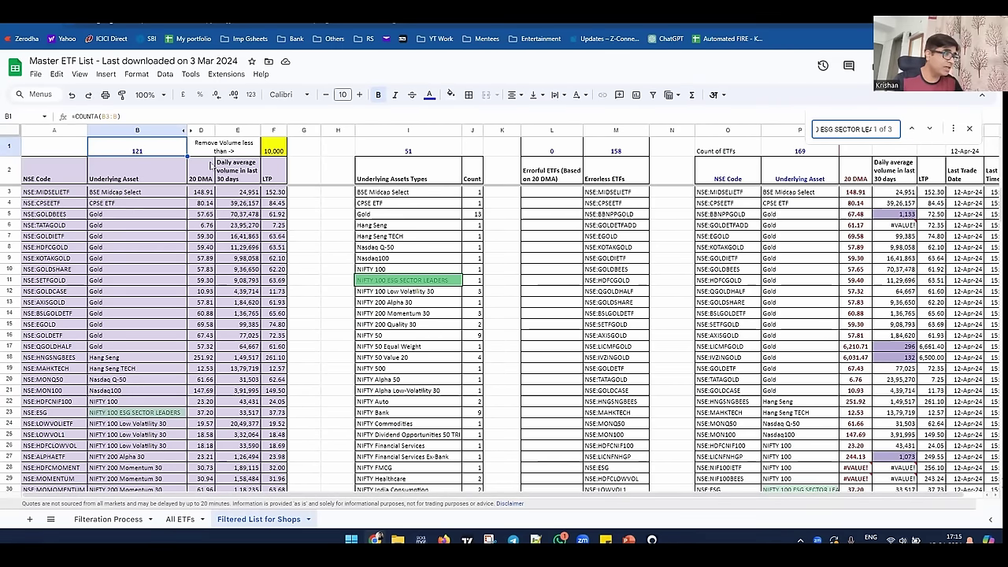
Examine the matching NIFTY 100 ESG SECTOR LEADERS row, covering its NSE code, 20 DMA and LTP, and the filtered ETF count
scroll(119, 359, "down", 2)
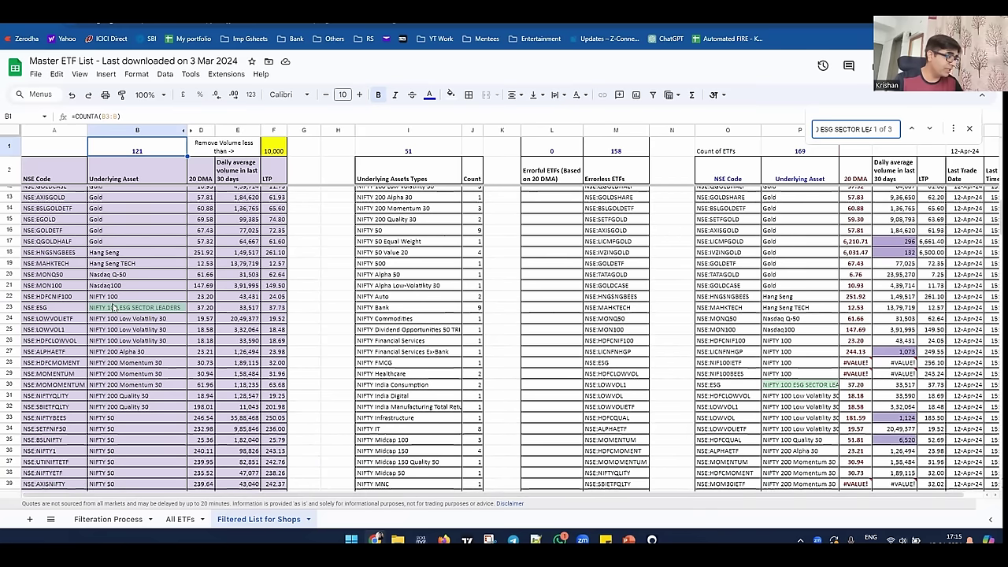
left_click(132, 309)
left_click(52, 310)
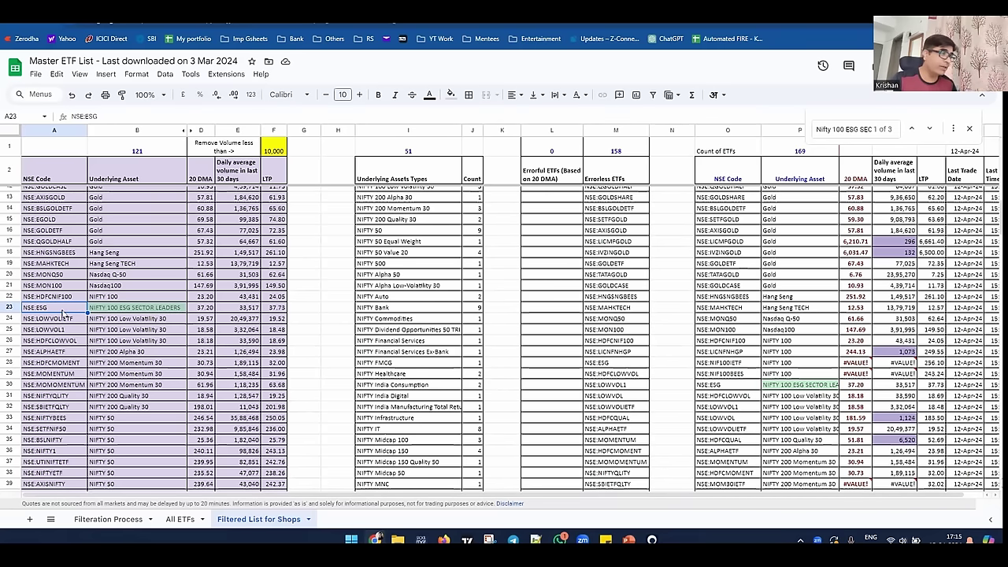
left_click(203, 310)
left_click(271, 313)
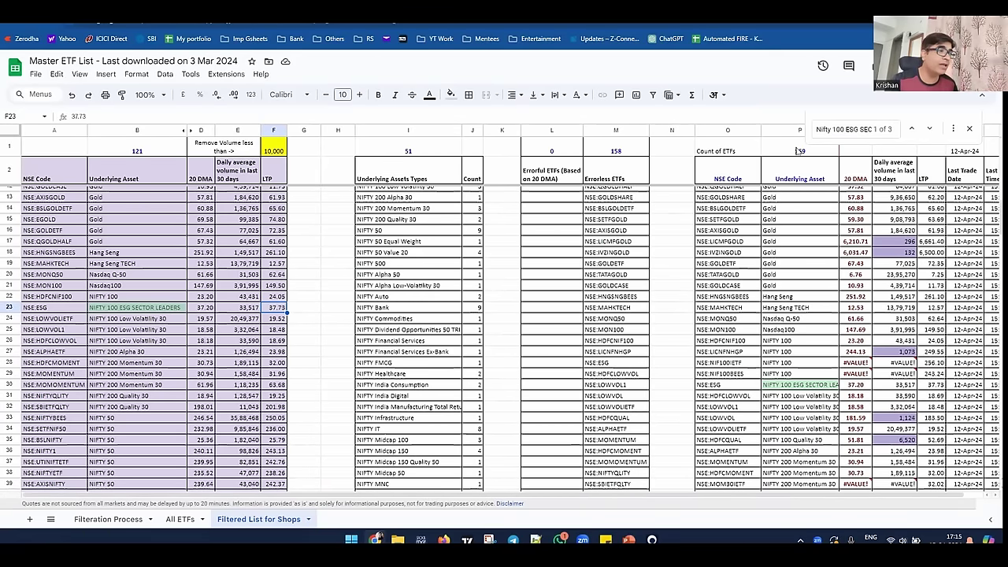
left_click(137, 152)
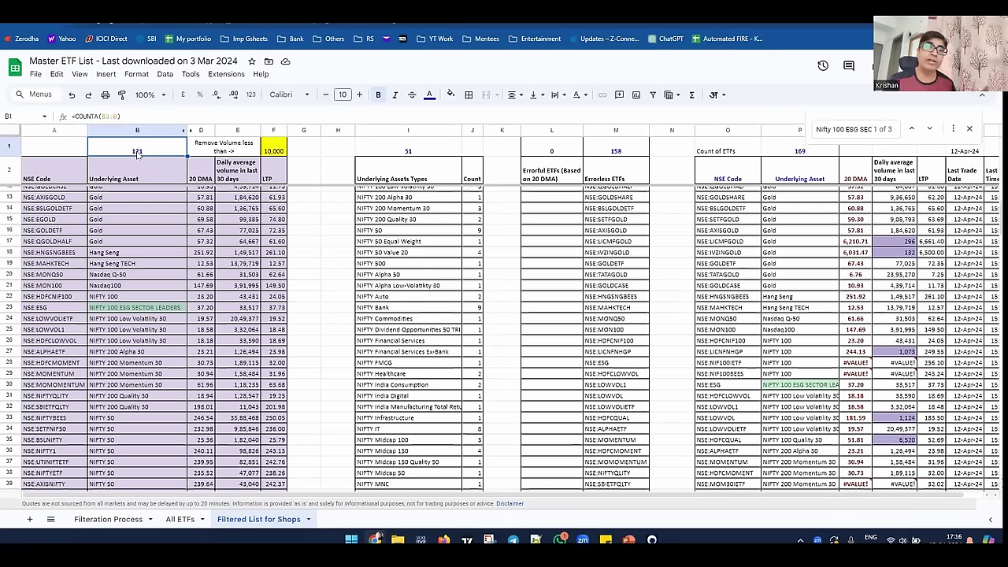
left_click(114, 308)
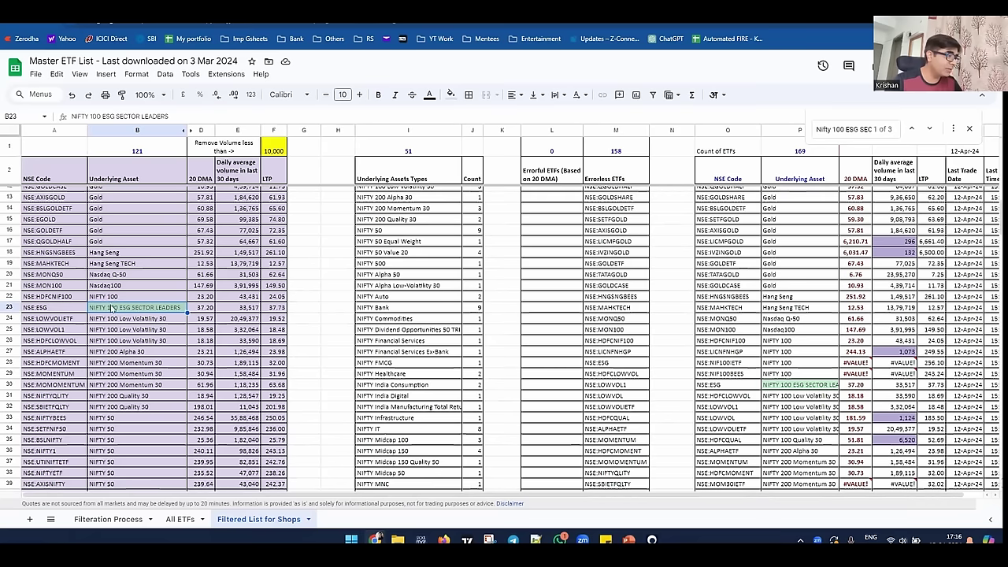
Replace the NSE:ESGBEES code on the ETFs List sheet with NSE:ESG from the Master ETF List, values only, and check its CMP
left_click(44, 308)
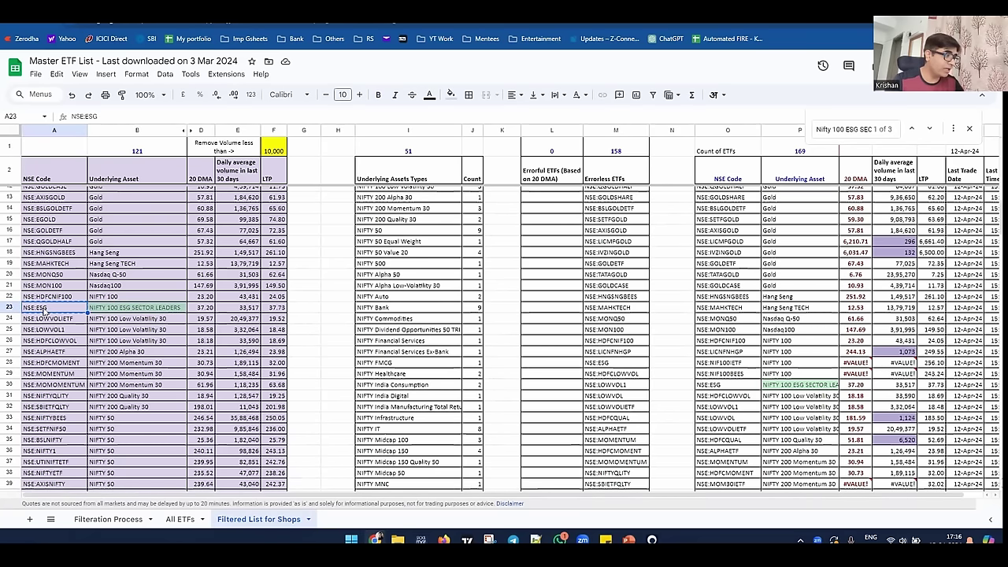
key("ctrl+Tab")
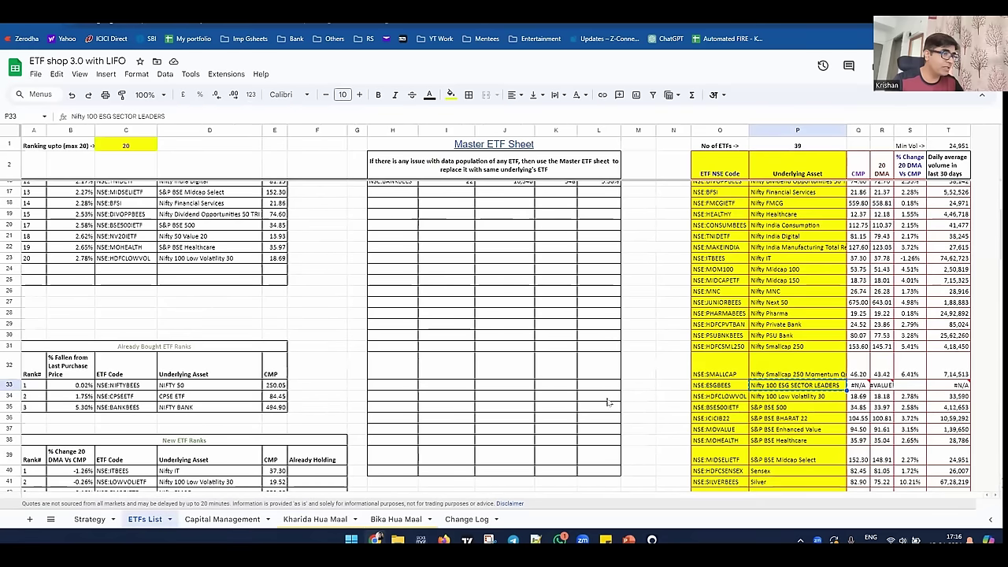
right_click(707, 385)
mouse_move(756, 210)
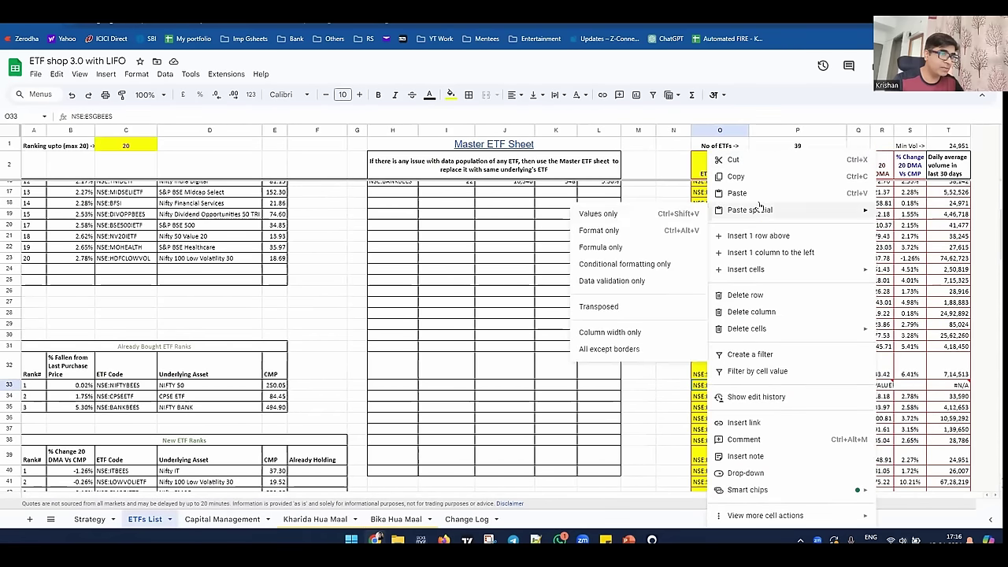
left_click(617, 220)
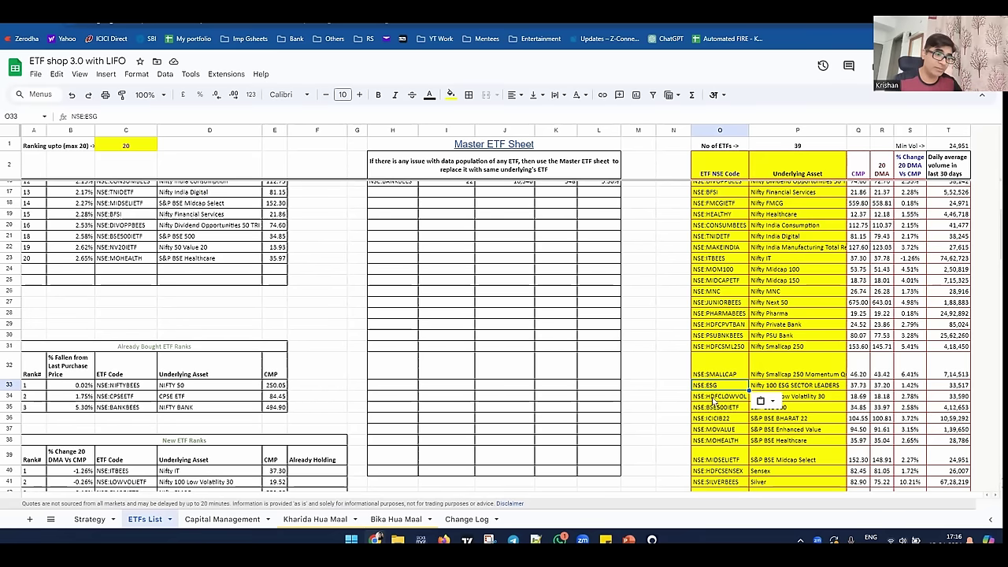
left_click(855, 384)
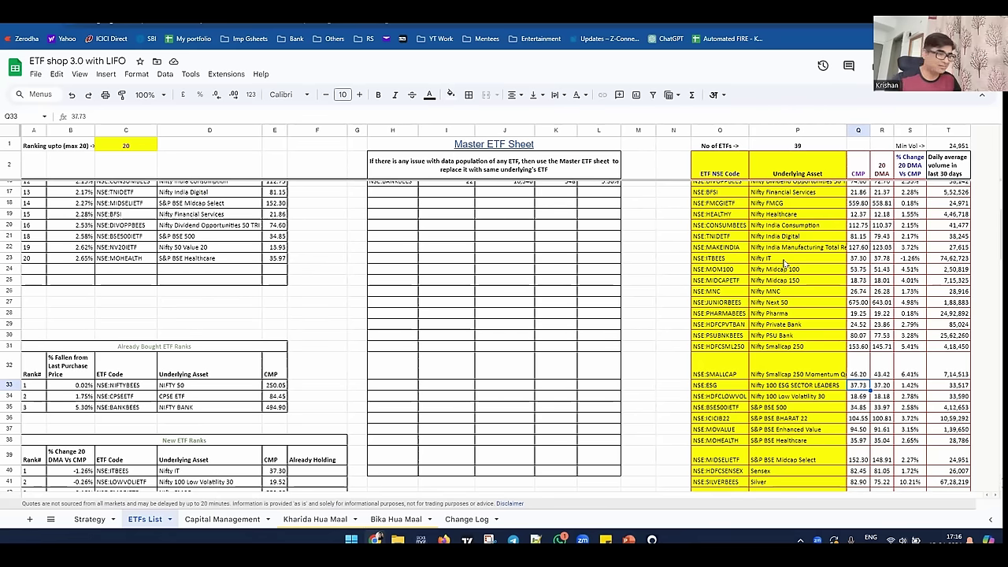
Switch to the slide show and reveal the Master ETF List point on sorting by underlying asset and daily average volume
key("alt+Tab")
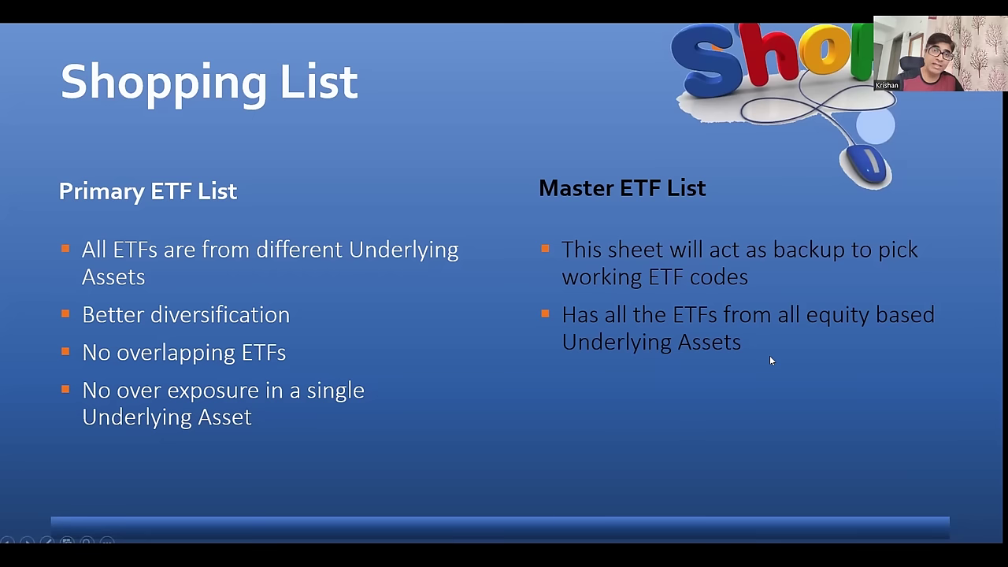
left_click(848, 315)
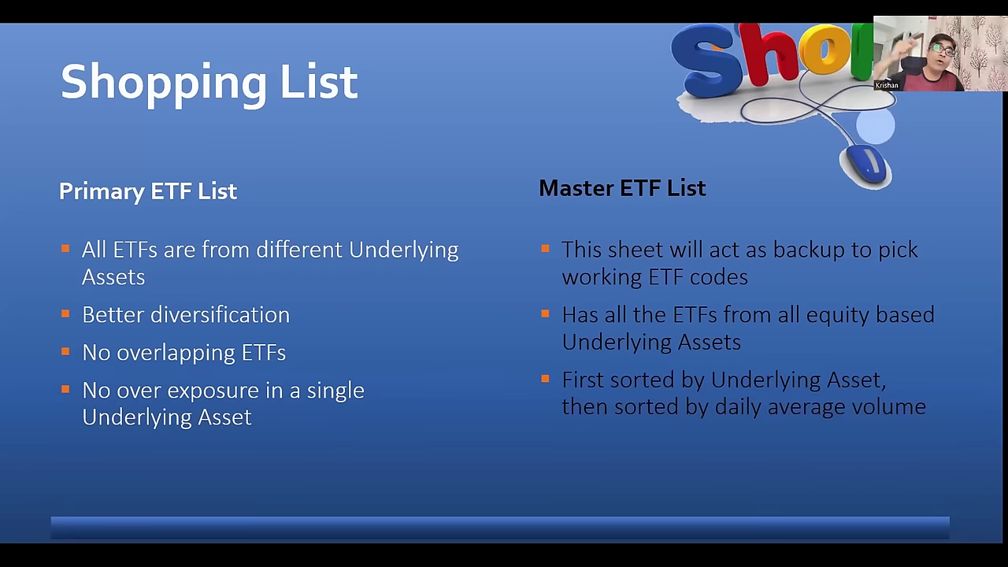
Return to the Master ETF List workbook and examine how its filtered rows are sorted by underlying asset and daily average volume
key("alt+Tab")
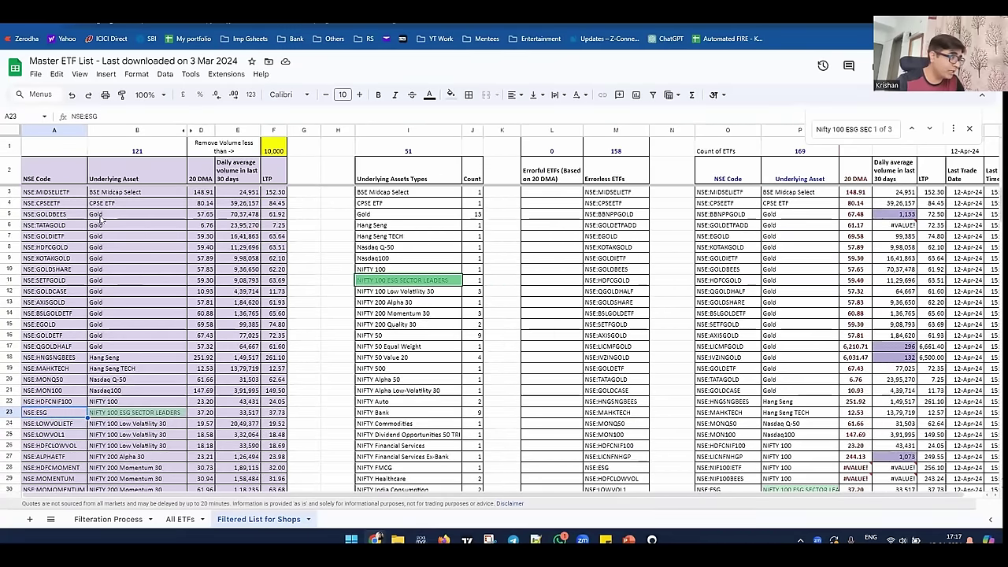
left_click(107, 192)
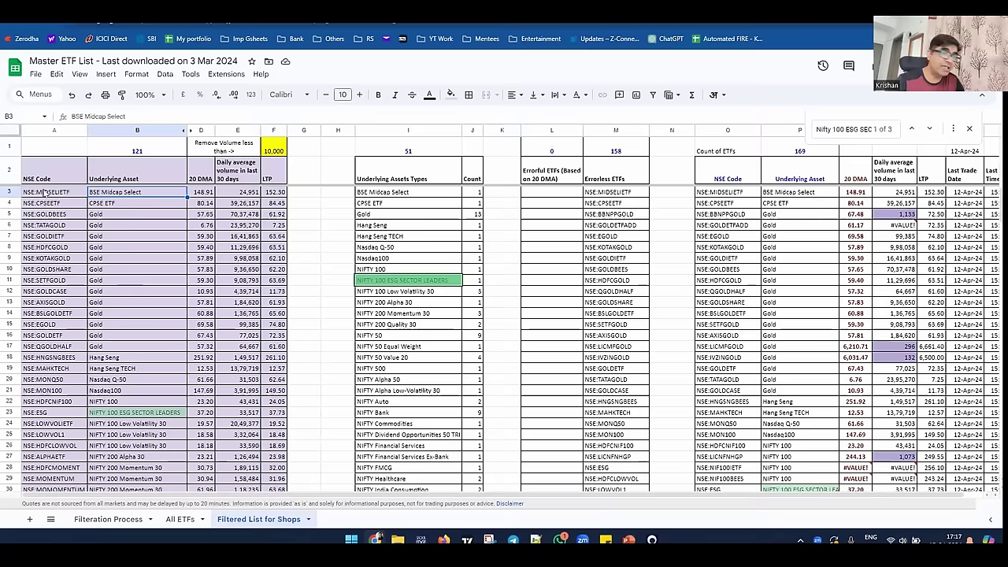
left_click(103, 203)
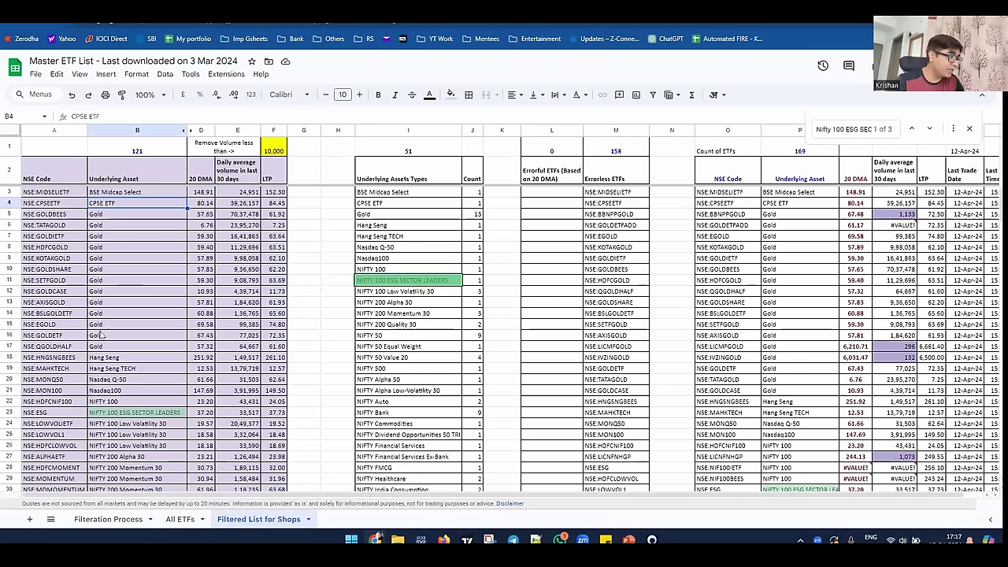
left_click(239, 214)
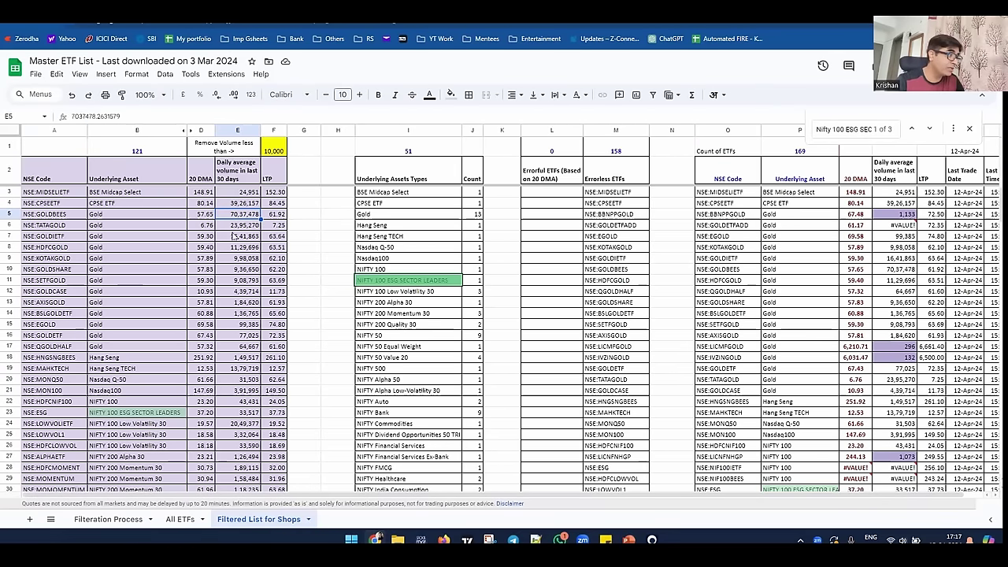
left_click(233, 226)
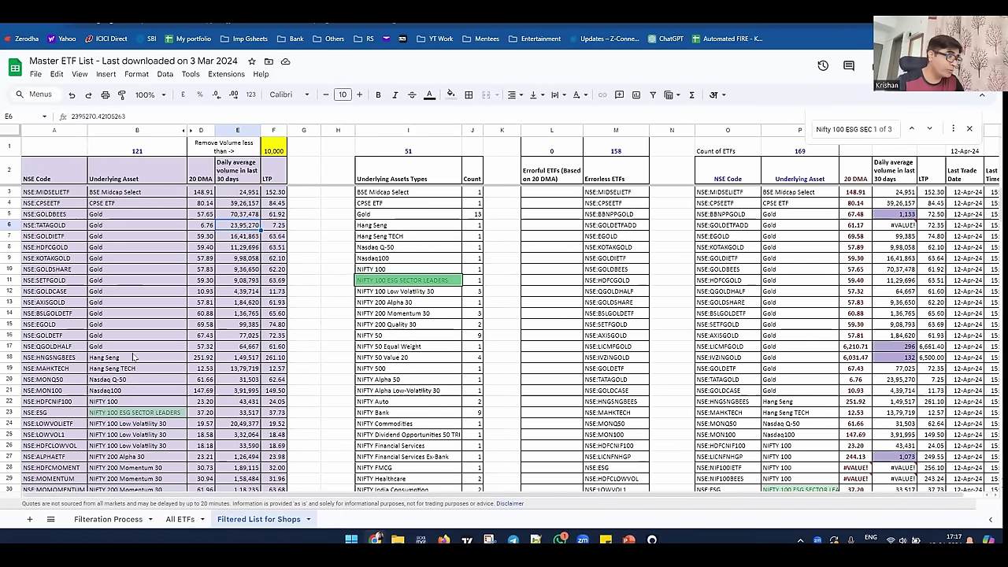
left_click(93, 347)
left_click(106, 357)
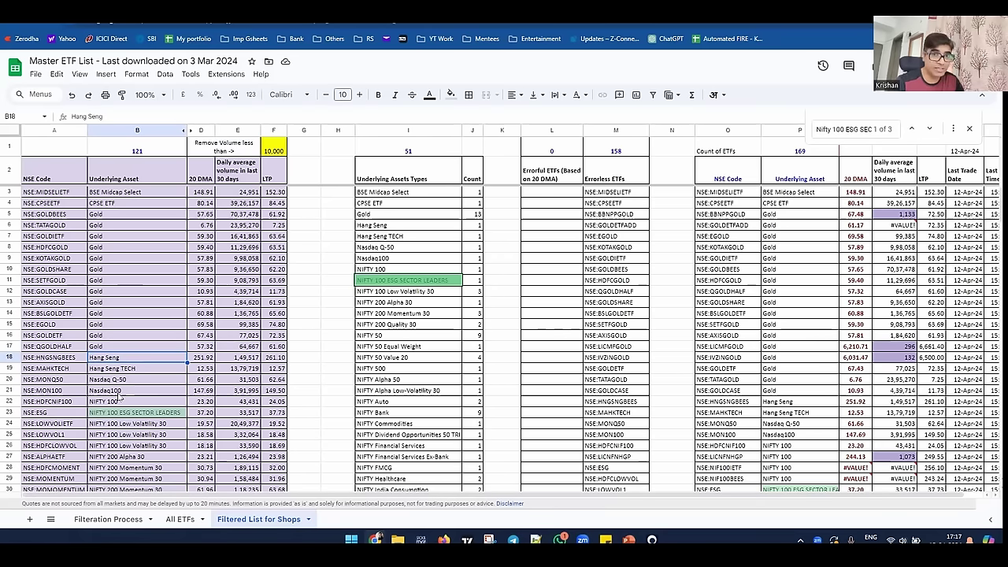
left_click(106, 214)
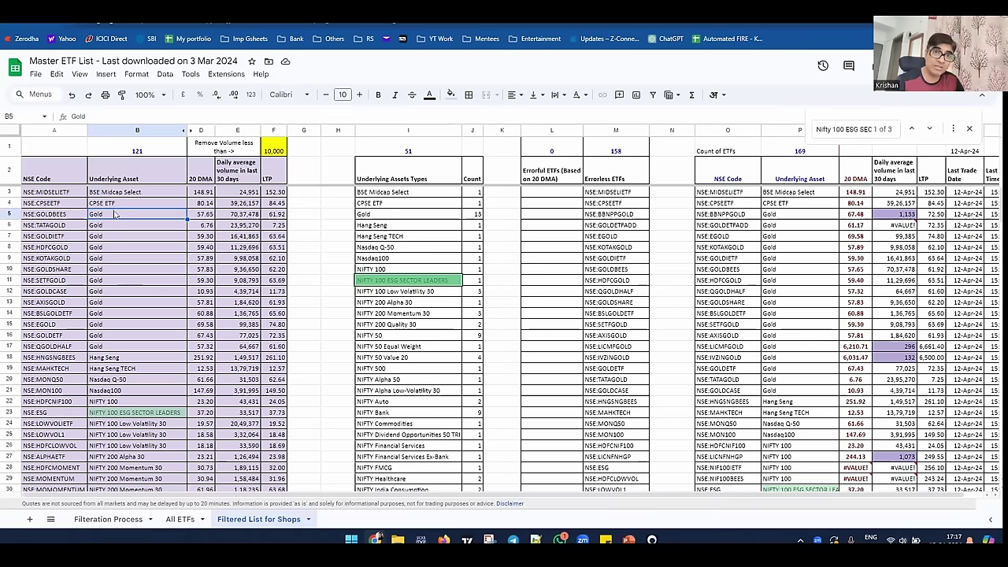
left_click(238, 215)
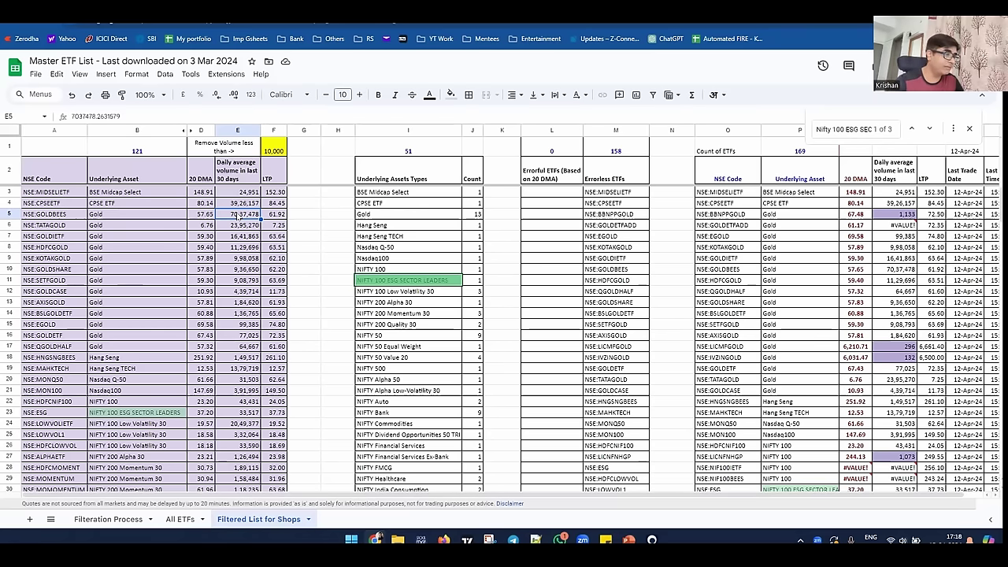
Check the rank 1 ETF's 20 DMA change on the ETFs List sheet and the New ETF Buy row on Kharida Hua Maal
key("ctrl+Tab")
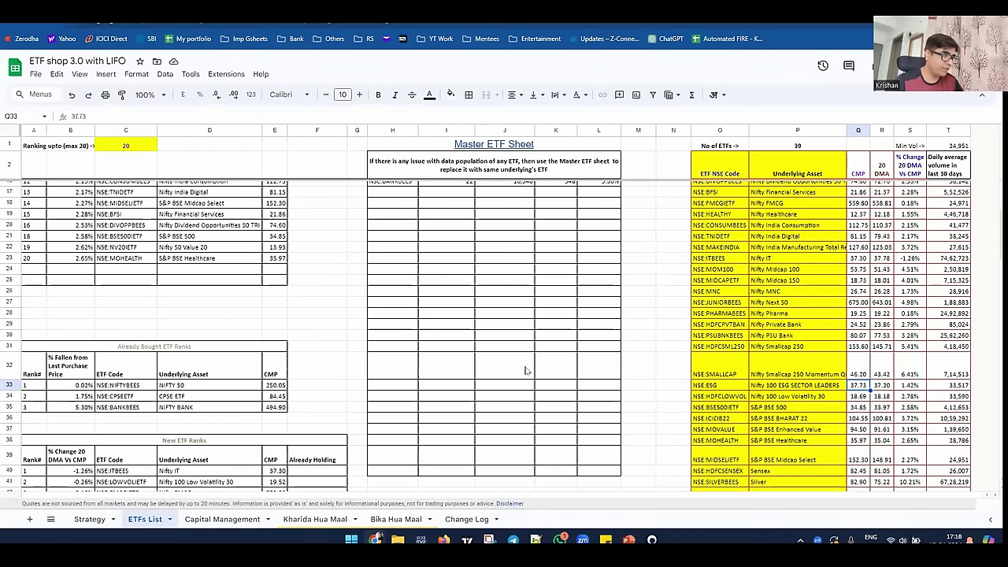
scroll(244, 376, "up", 5)
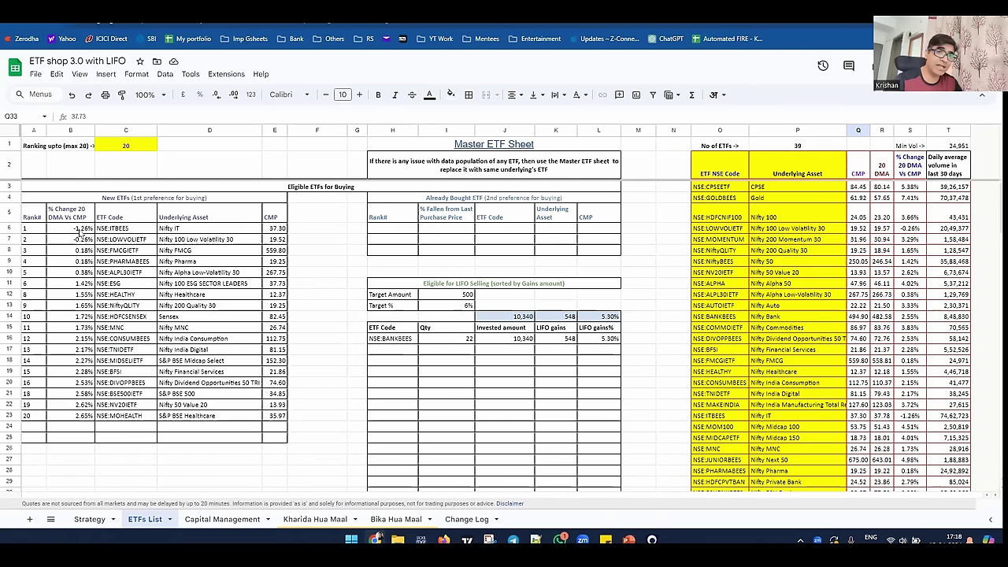
left_click(80, 231)
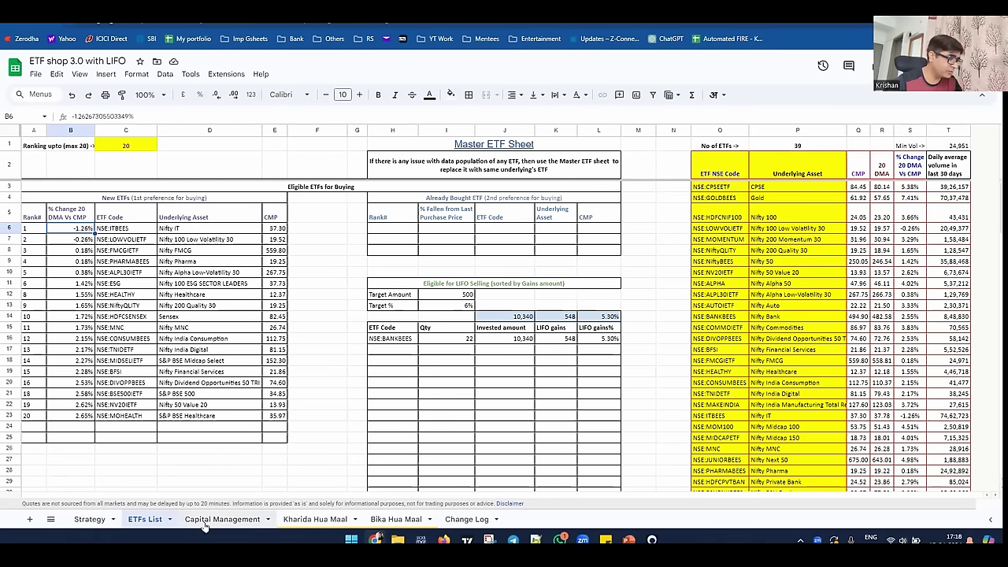
left_click(315, 519)
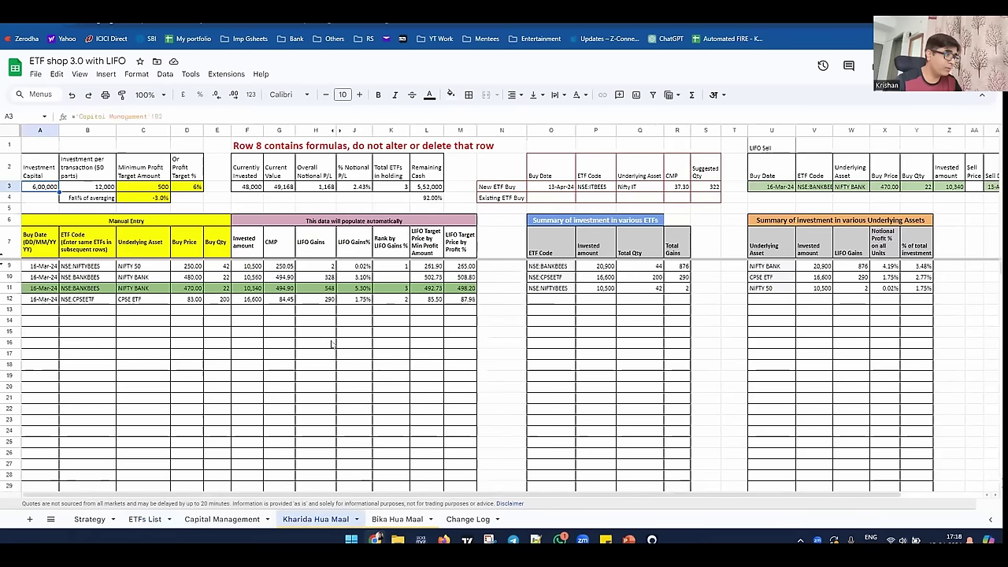
left_click(552, 189)
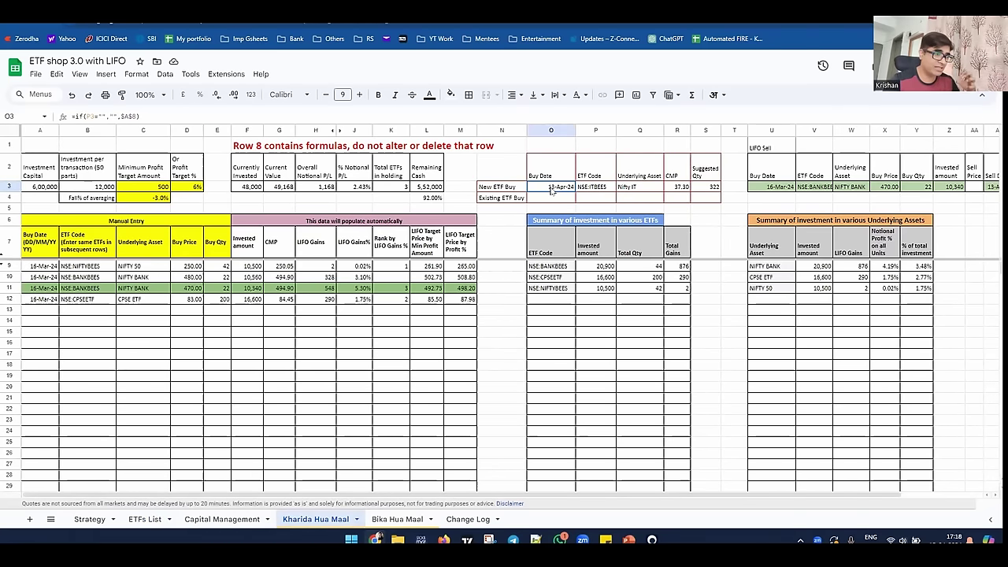
Copy the suggested New ETF Buy row for NSE:ITBEES into row 13 of the manual entry table, values only
left_click_drag(552, 189, 712, 187)
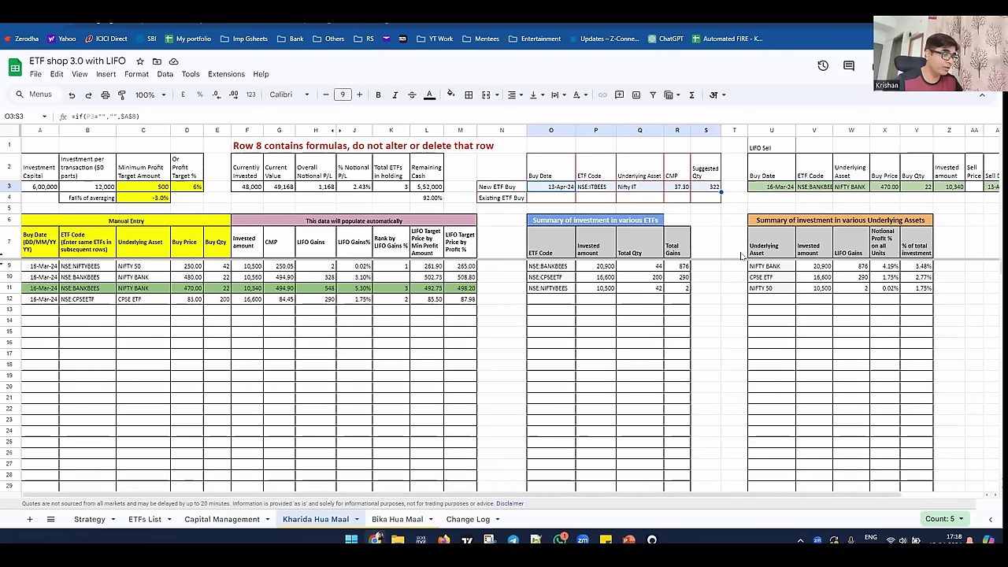
key("ctrl+c")
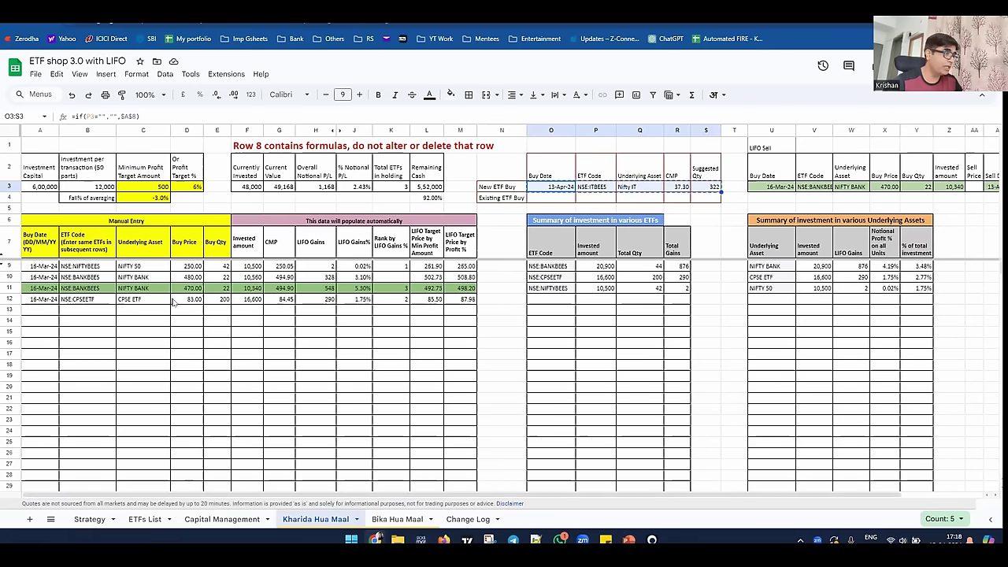
left_click(37, 314)
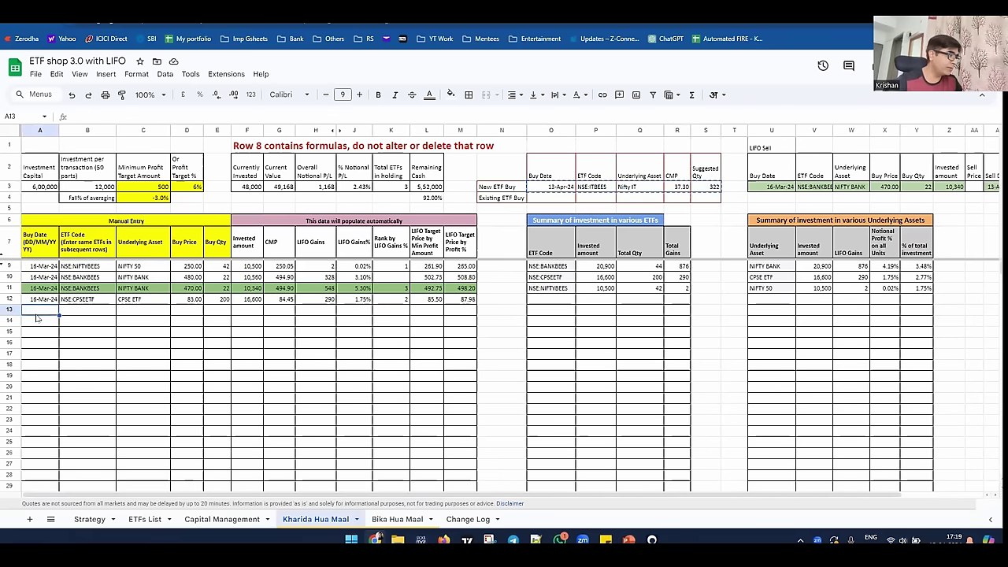
right_click(37, 315)
mouse_move(102, 210)
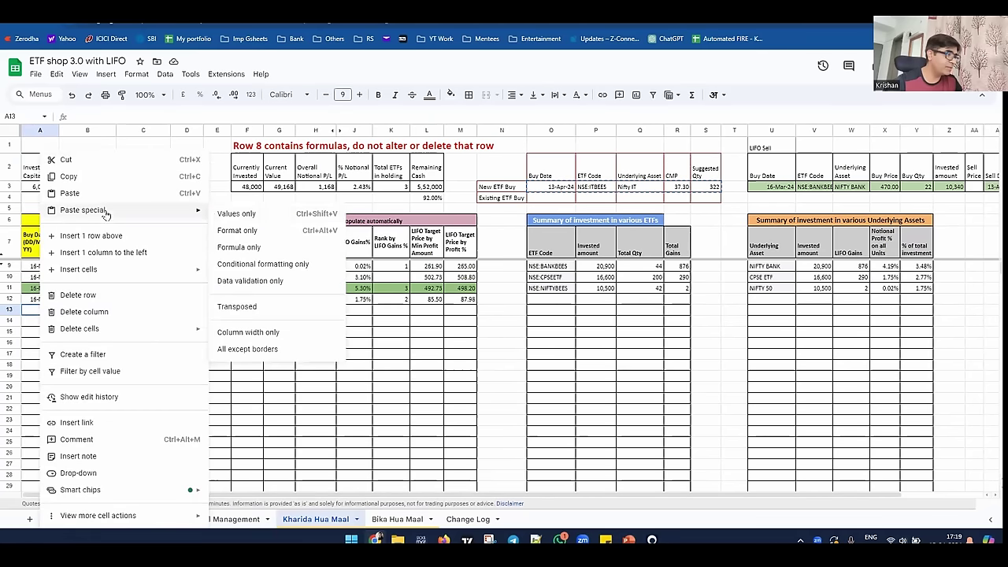
left_click(306, 217)
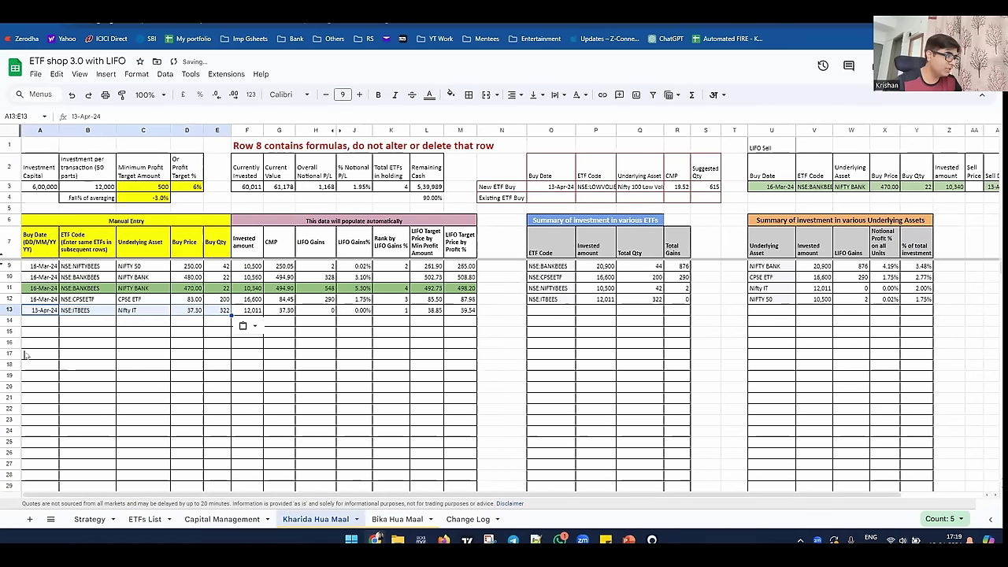
left_click(83, 332)
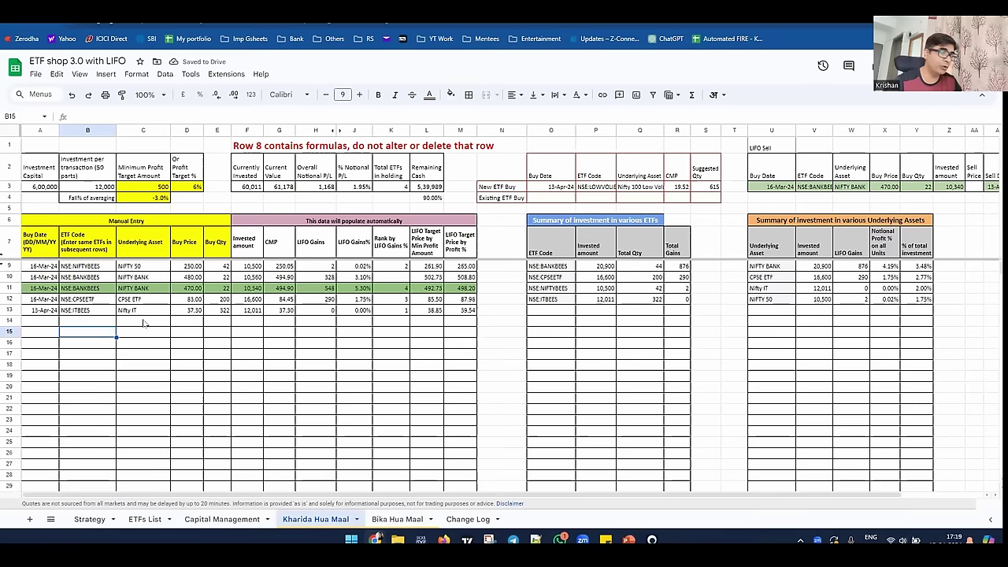
Check the buy price and quantity in the NSE:ITBEES row and review the table's column headings
left_click(188, 312)
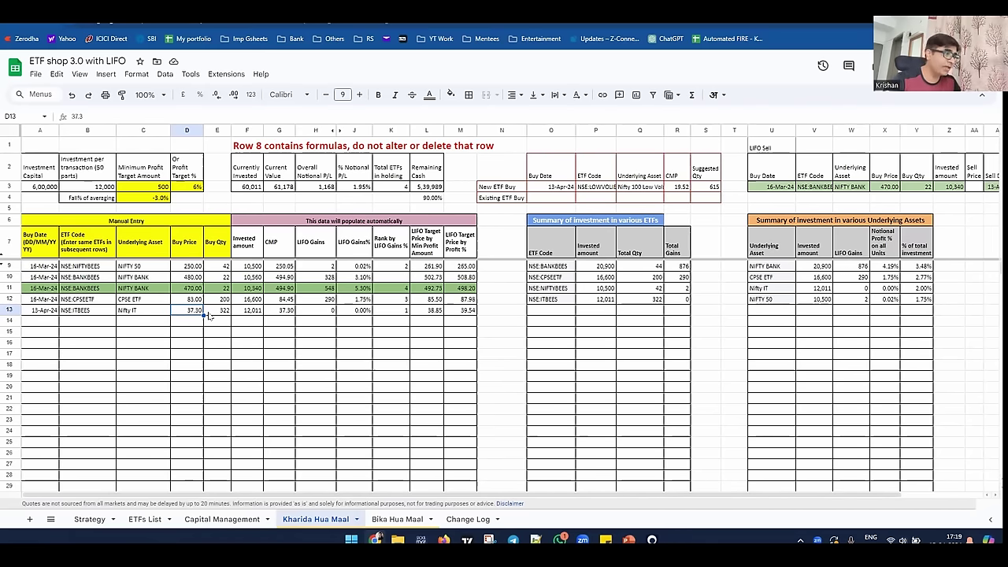
left_click(226, 314)
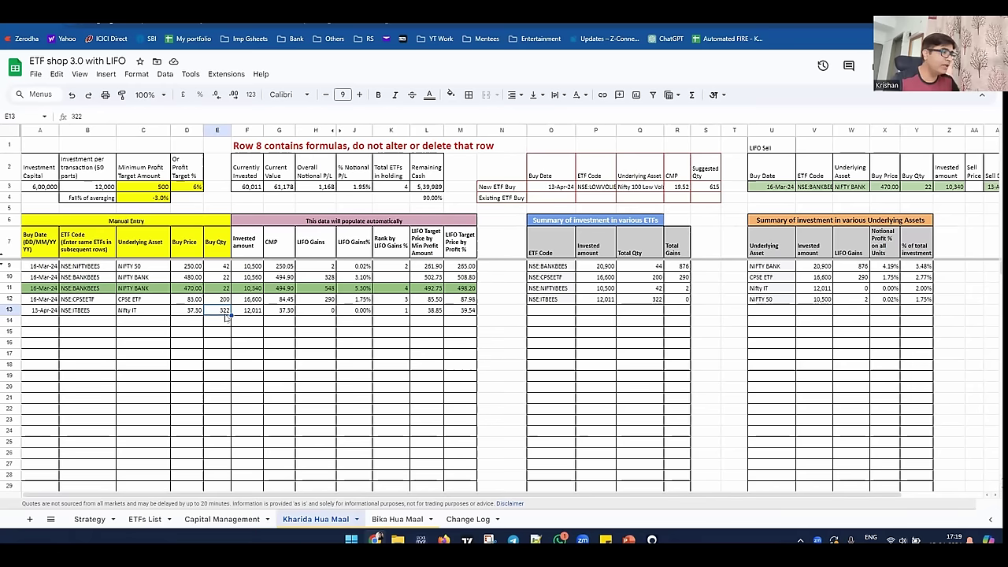
left_click_drag(47, 244, 800, 248)
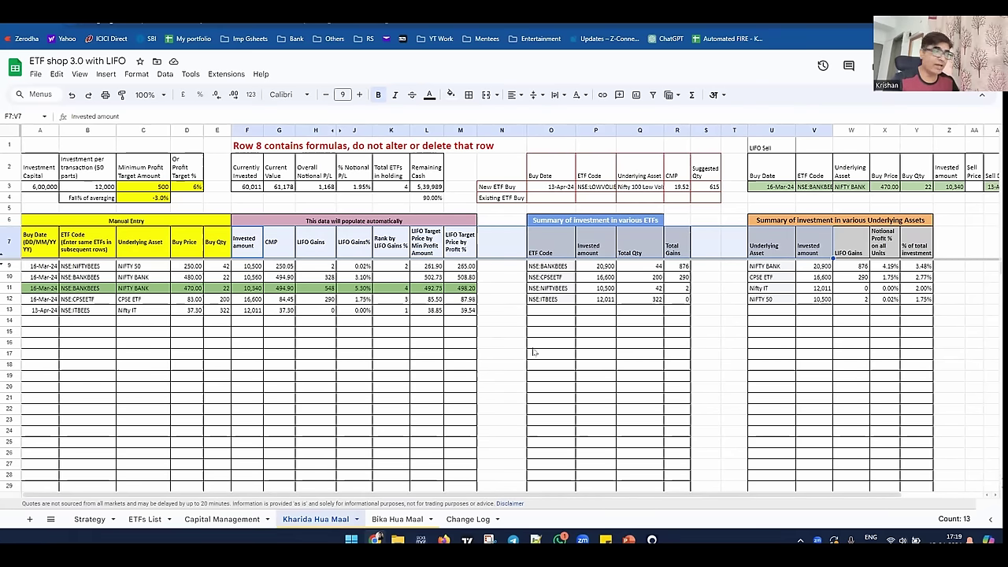
Overwrite the NSE:ITBEES invested amount in F13 with the text hgh, and undo that entry
left_click(247, 310)
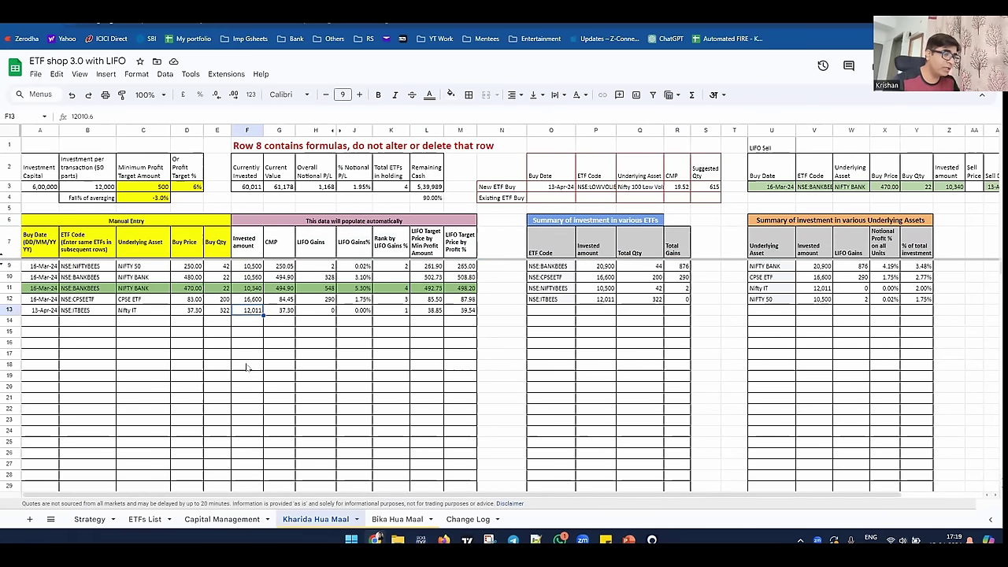
type("hgh")
key("Return")
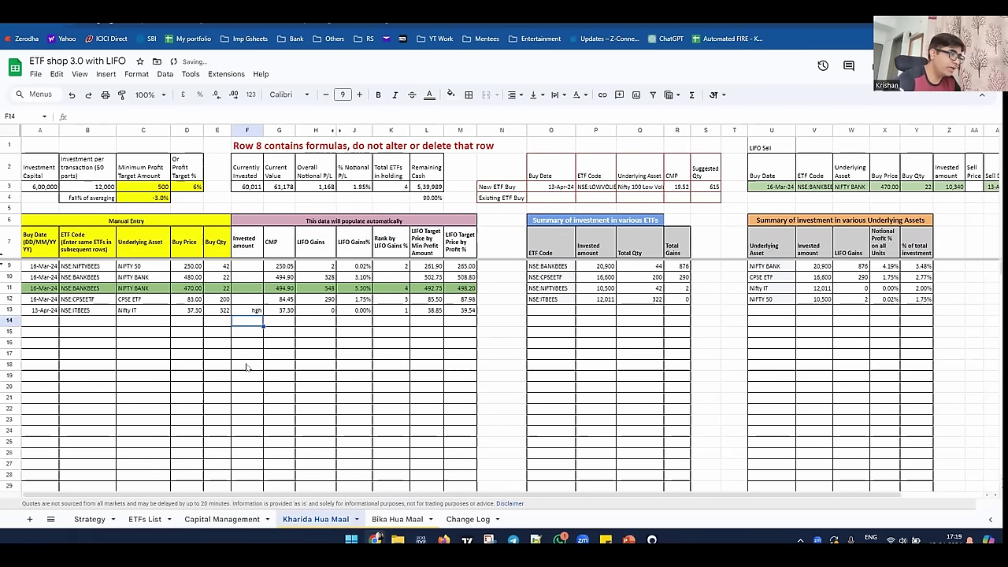
key("ctrl+z")
left_click(243, 342)
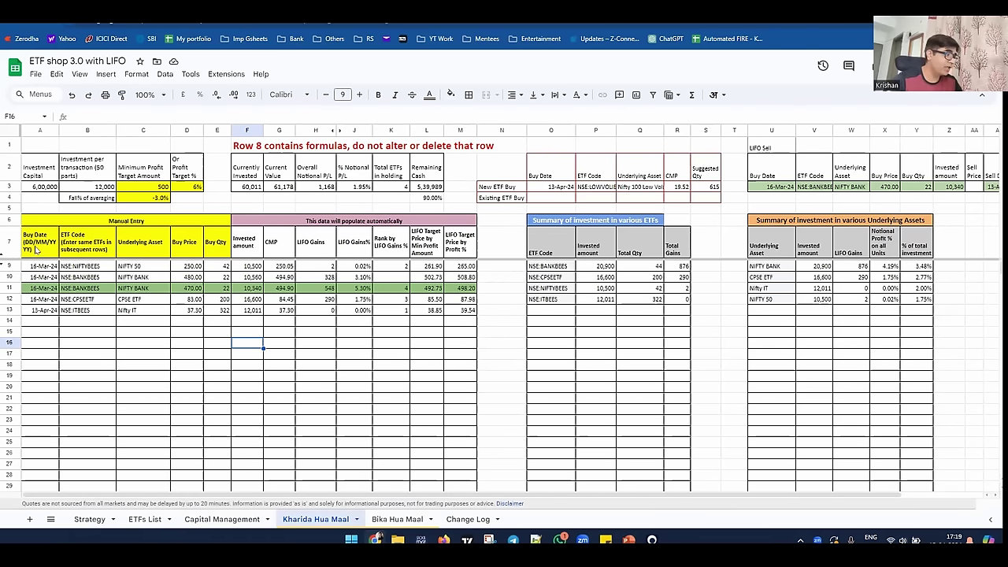
Check the Buy Date format and enter 13/04/2024 as the buy date in A14
left_click(37, 248)
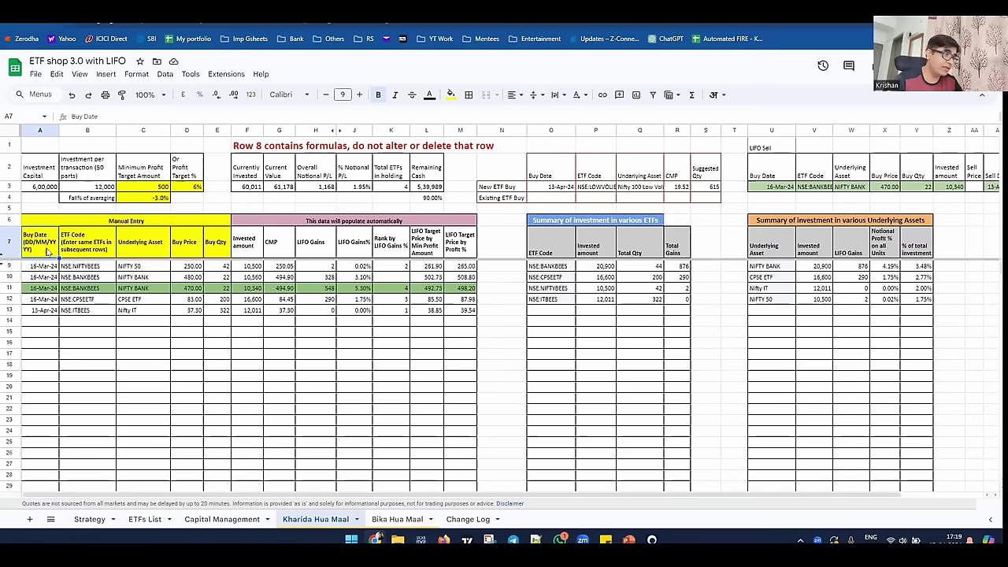
left_click(39, 268)
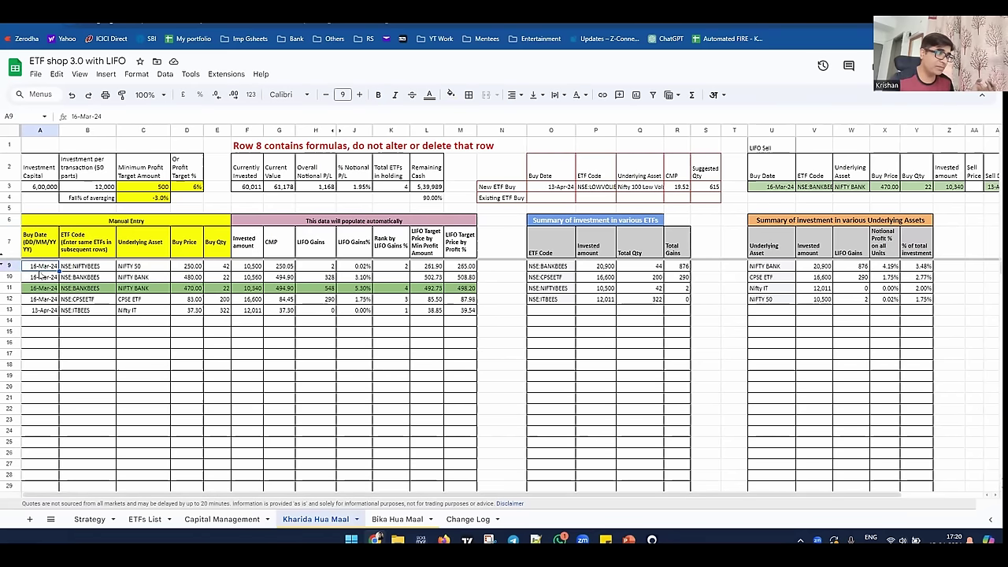
left_click(39, 322)
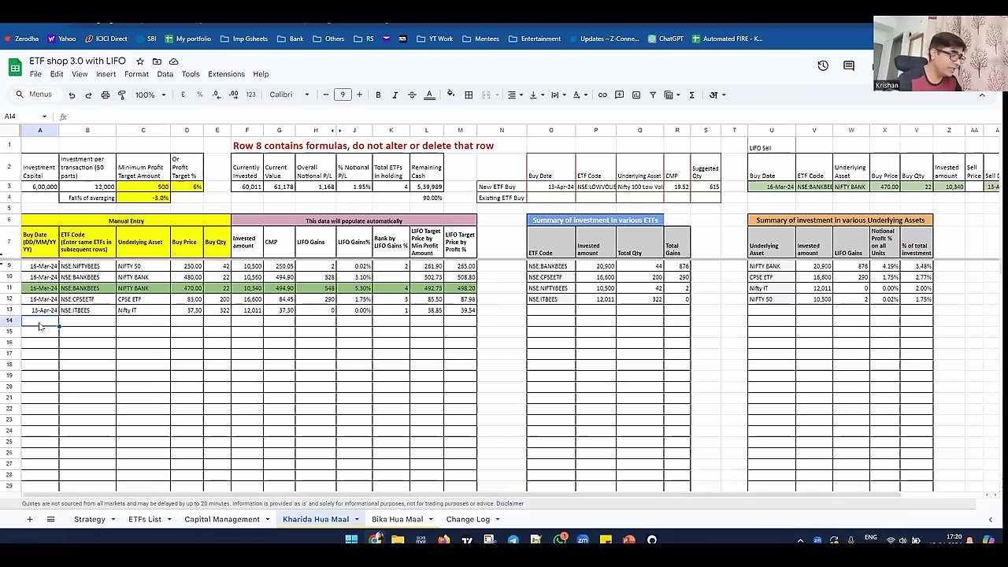
type("13")
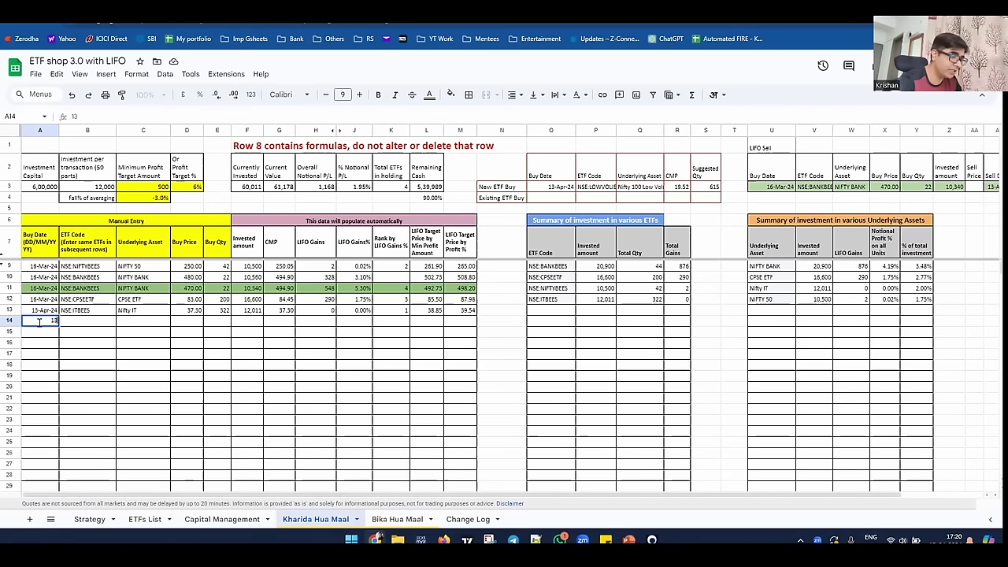
type("/04")
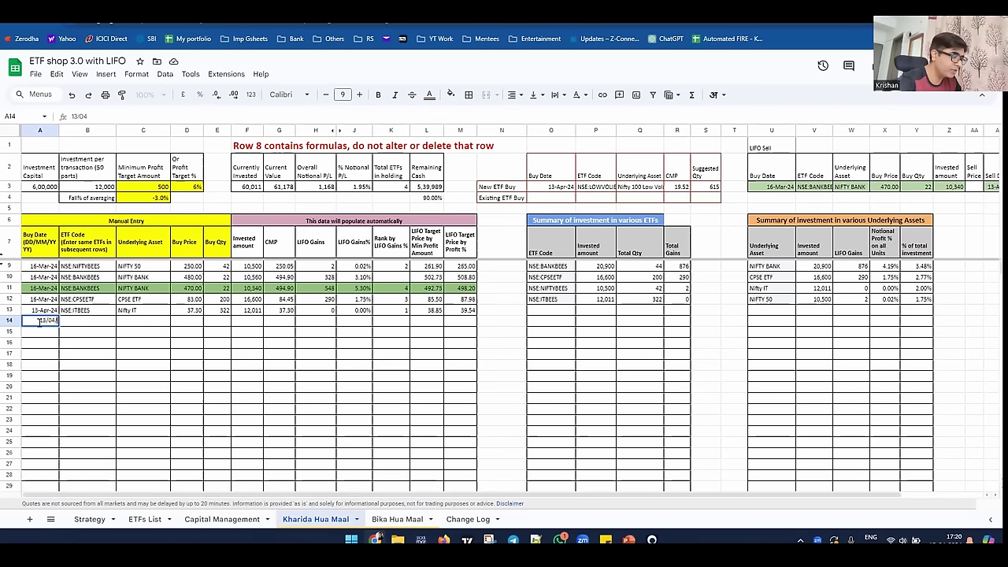
type("/2024")
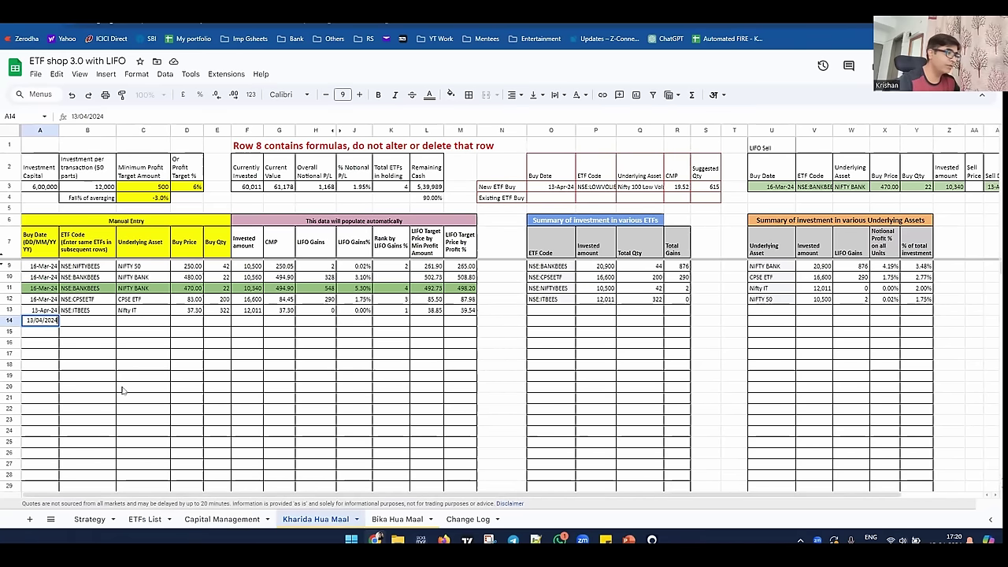
key("Return")
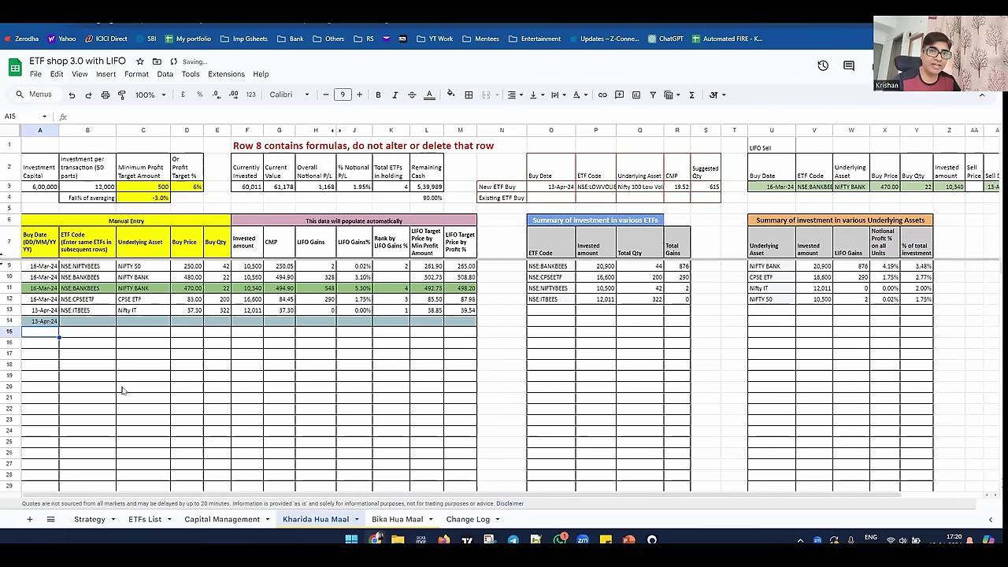
Try to enter the buy date as 13.04.2024 in A15, and undo the test date in A14
type("1")
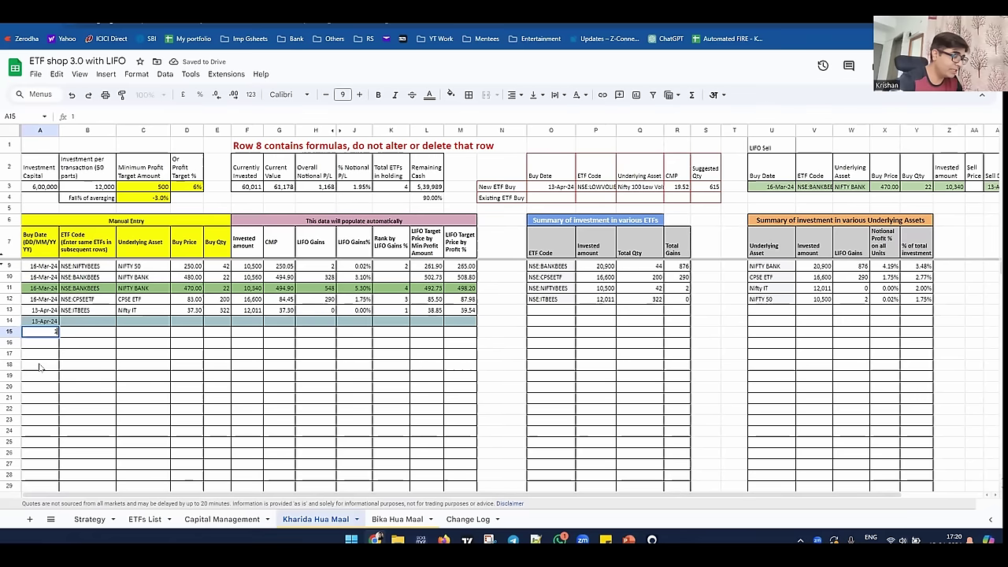
type("3.04.2024")
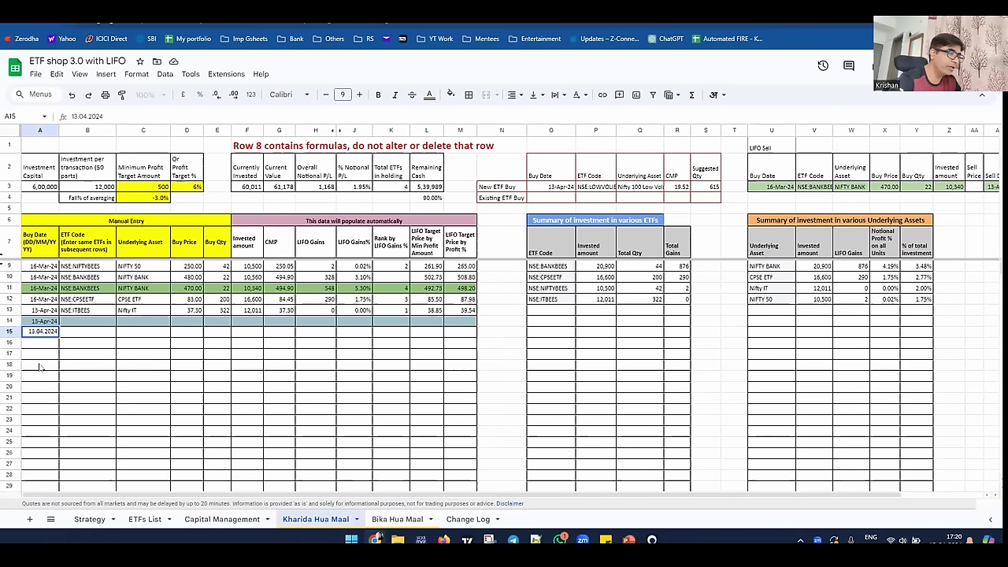
key("Return")
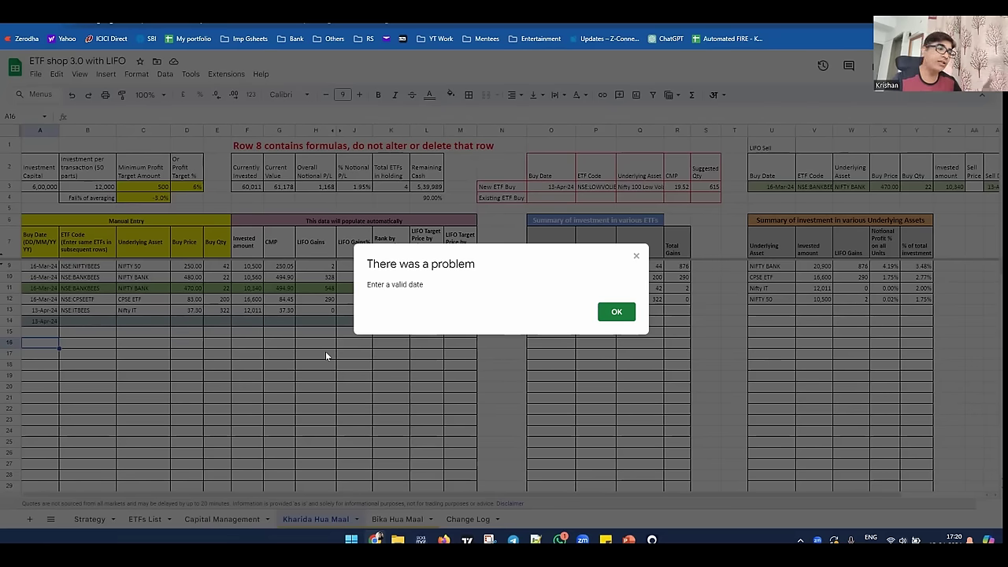
left_click(615, 312)
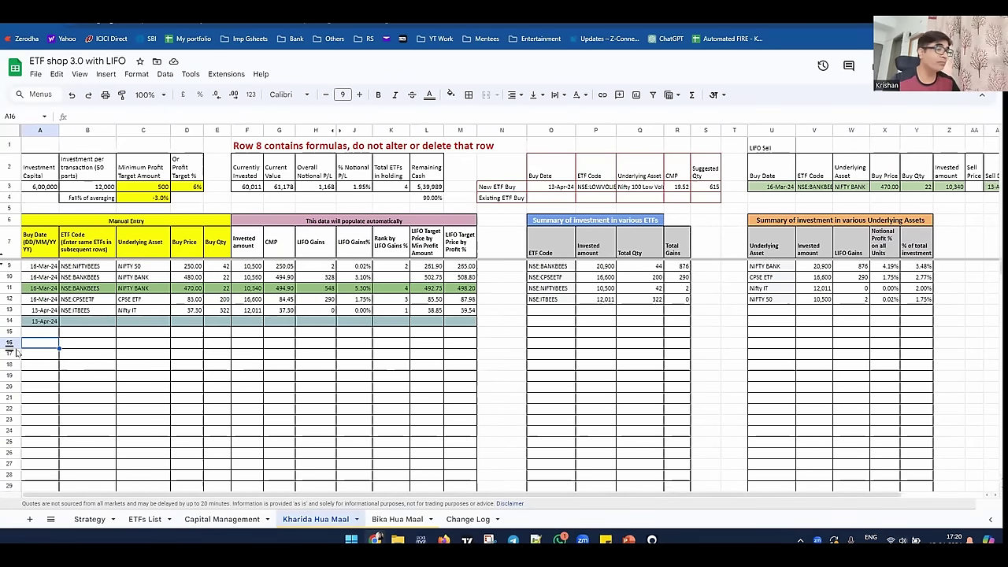
key("ctrl+z")
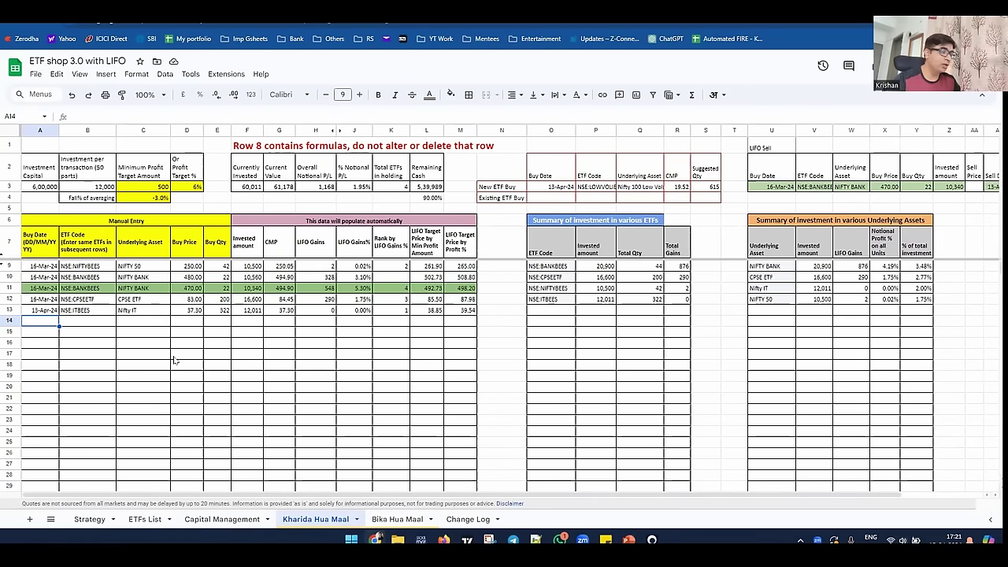
Examine the Minimum Profit Target Amount and Profit Target % settings above the entry table
left_click(136, 175)
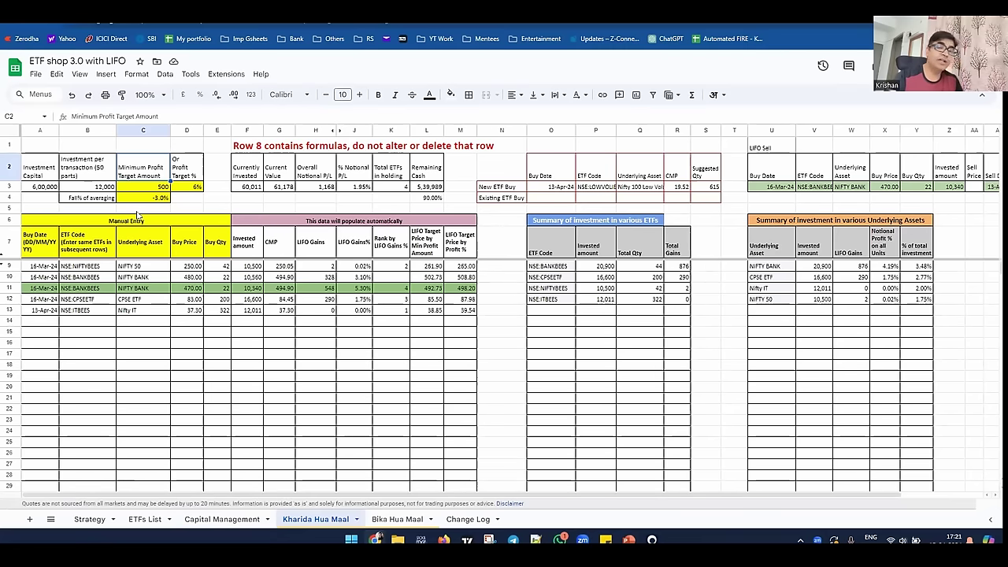
left_click(181, 173)
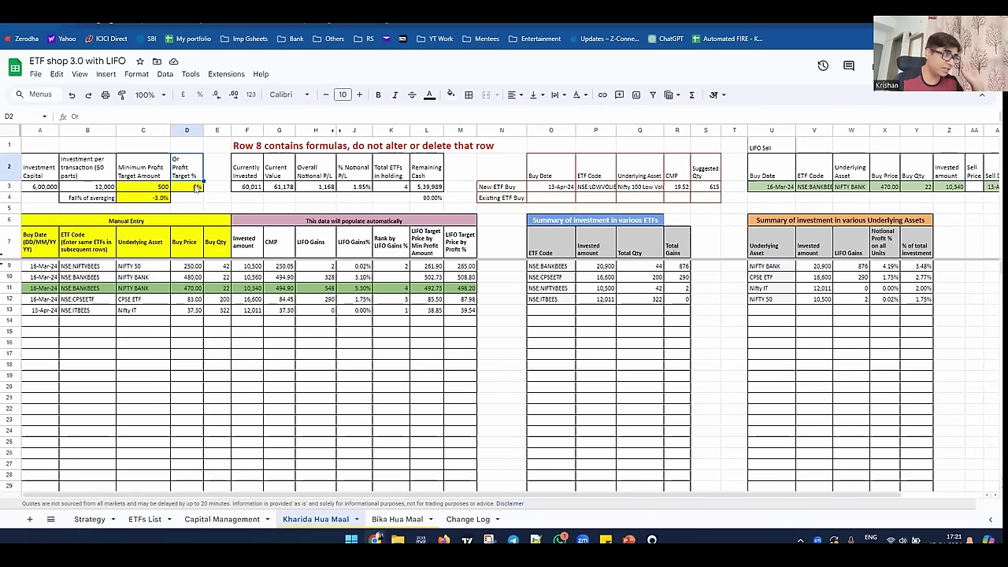
left_click(191, 189)
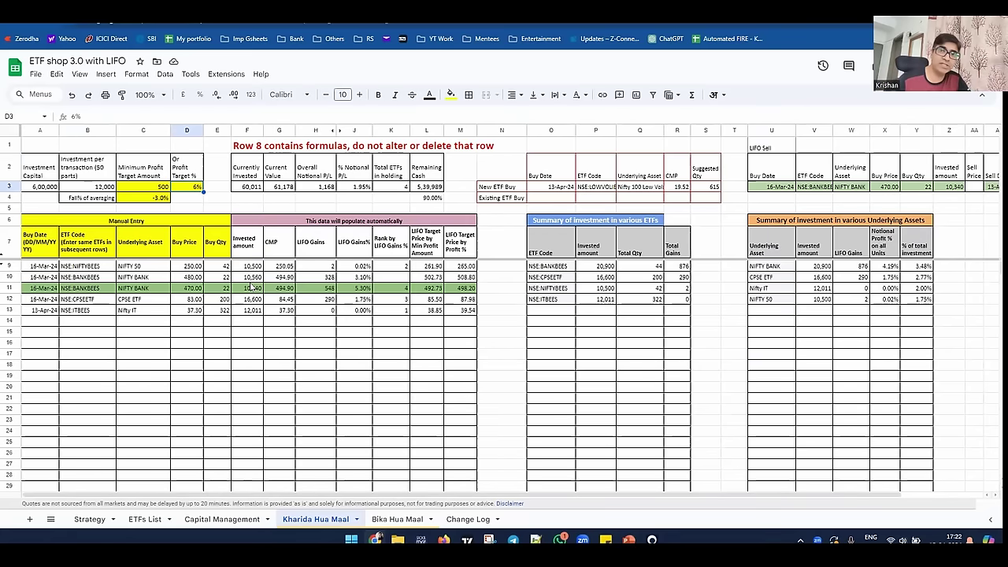
Compare the Minimum Profit Target Amount with the LIFO Target Price by Min Profit Amount column
left_click(146, 191)
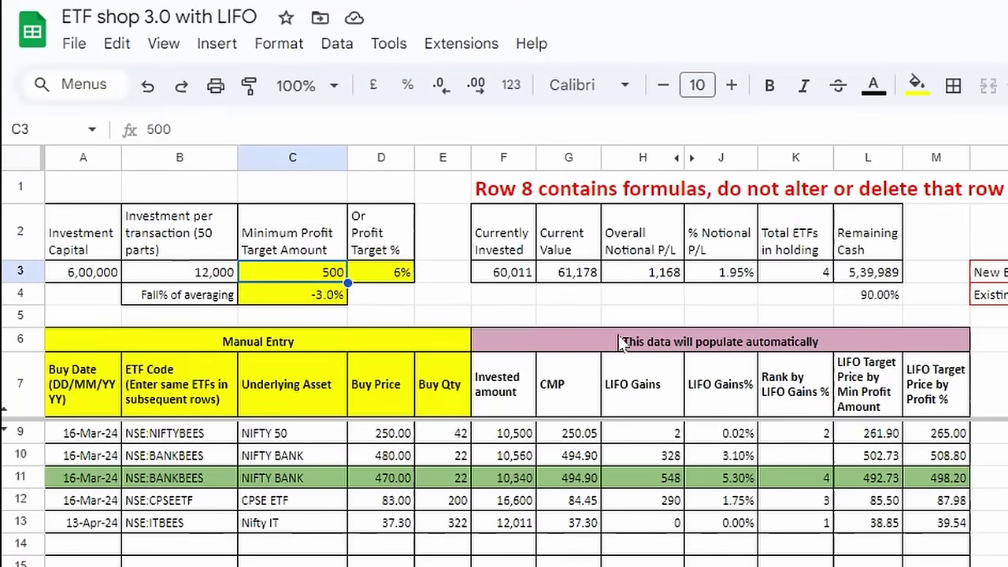
left_click(881, 392)
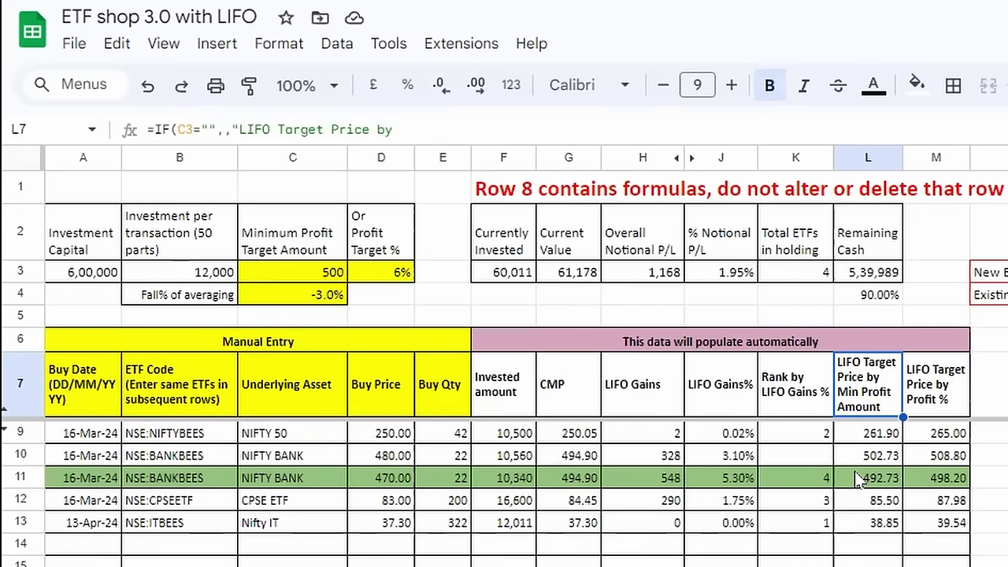
left_click(315, 278)
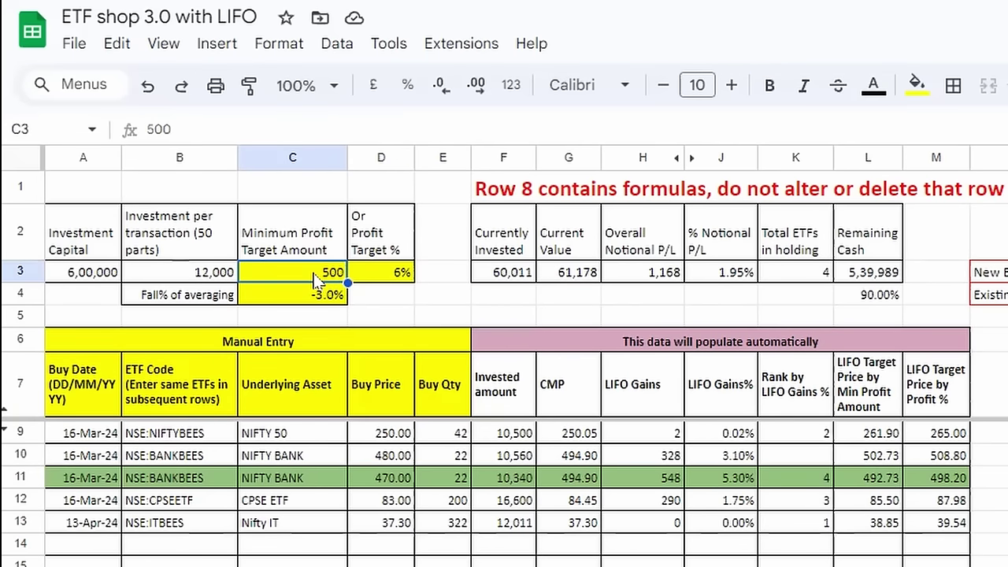
left_click(863, 440)
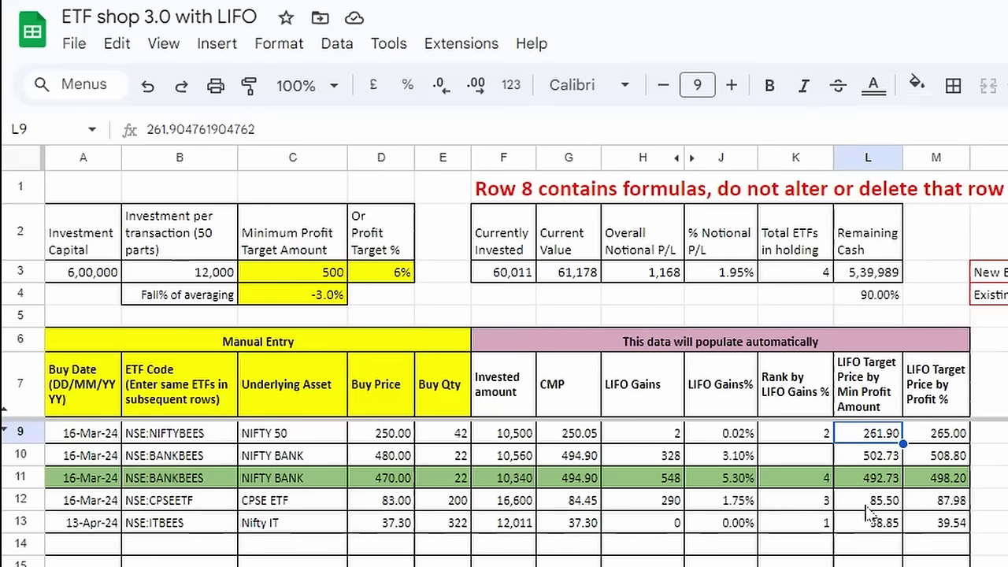
Clear the Minimum Profit Target Amount in C3 and check the effect on the LIFO target price in column L
left_click(309, 273)
key("Delete")
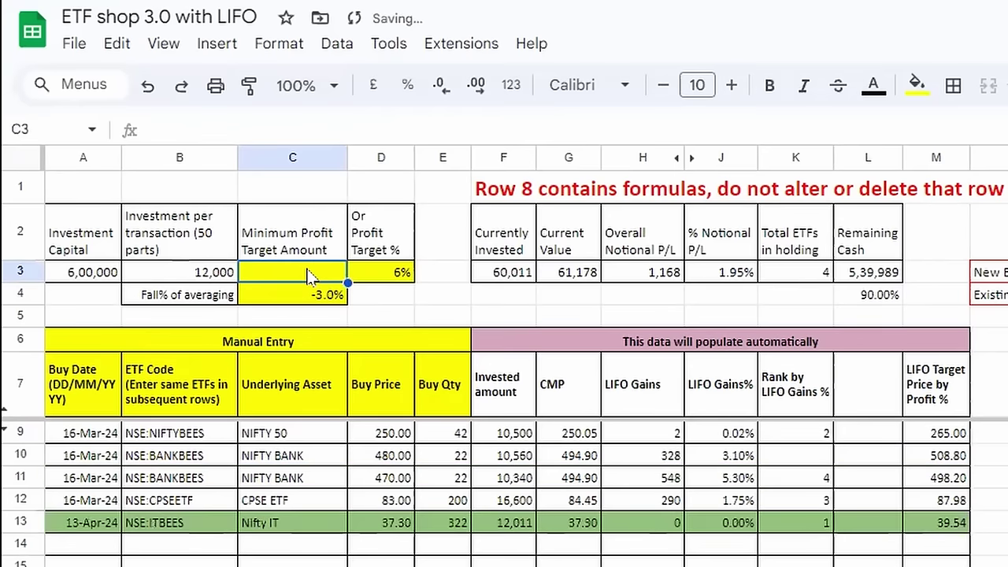
left_click(391, 277)
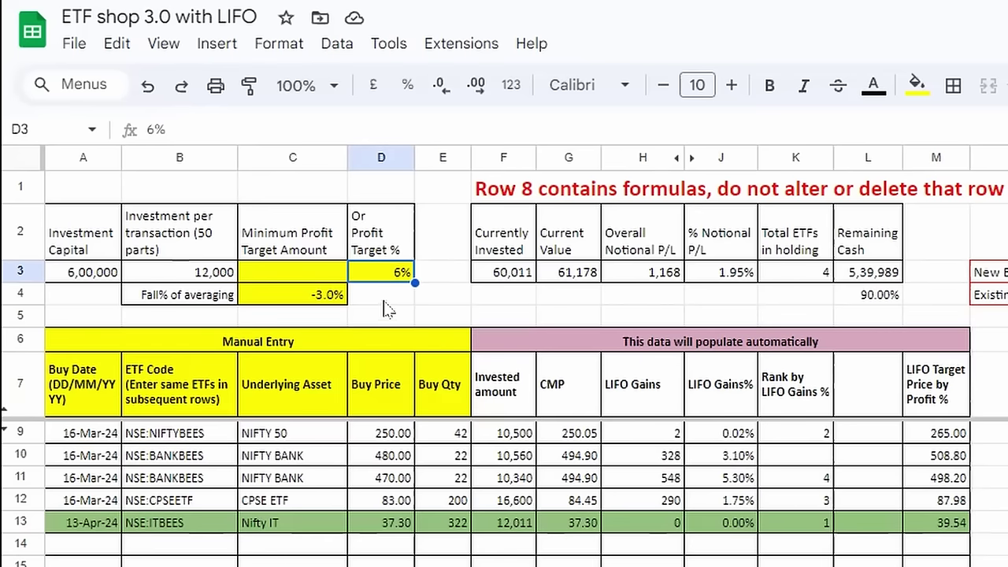
left_click(863, 413)
left_click_drag(863, 419, 867, 563)
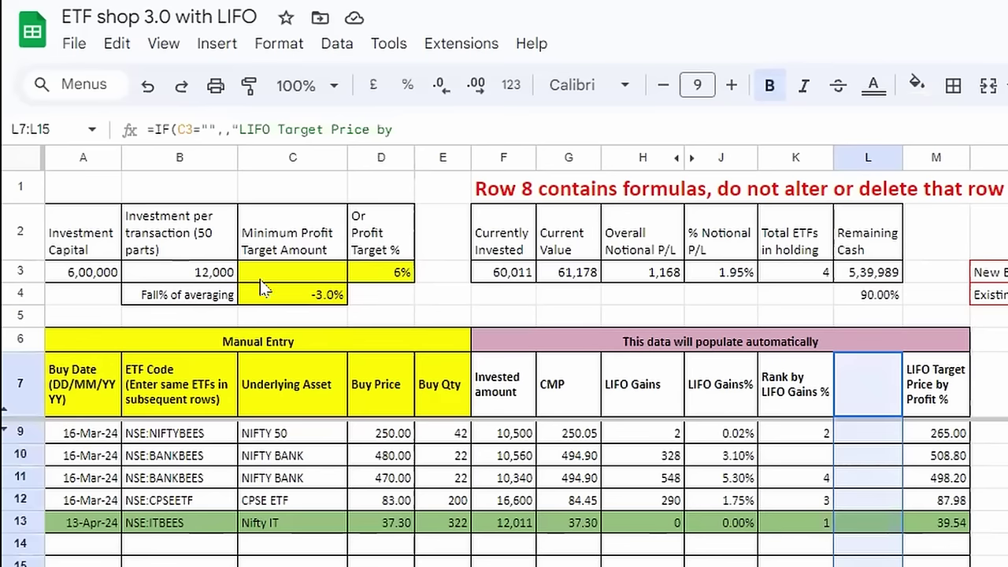
left_click(313, 277)
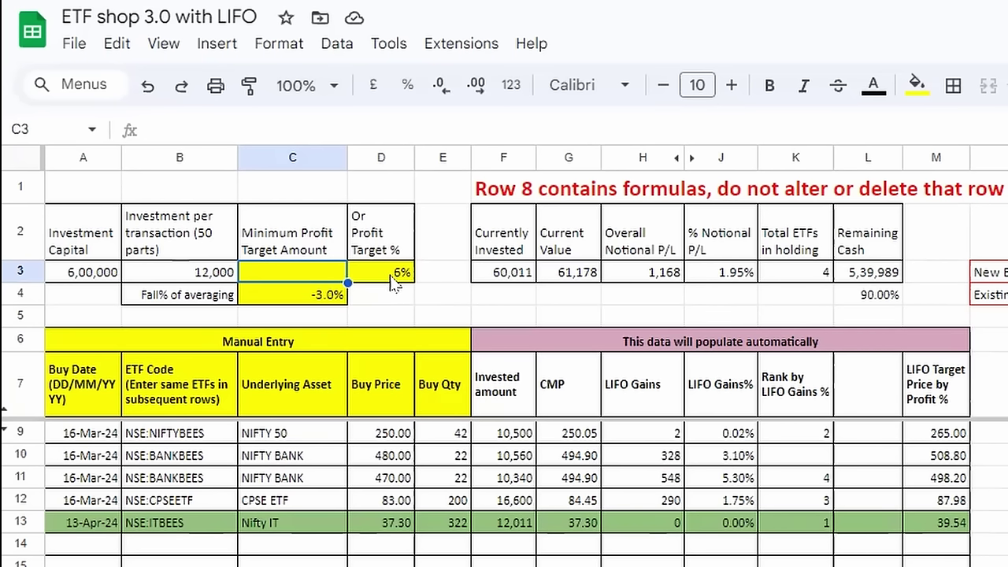
Compare the NIFTYBEES entry's LIFO Target Price by Profit % in M9 with its buy price in D9
left_click(941, 434)
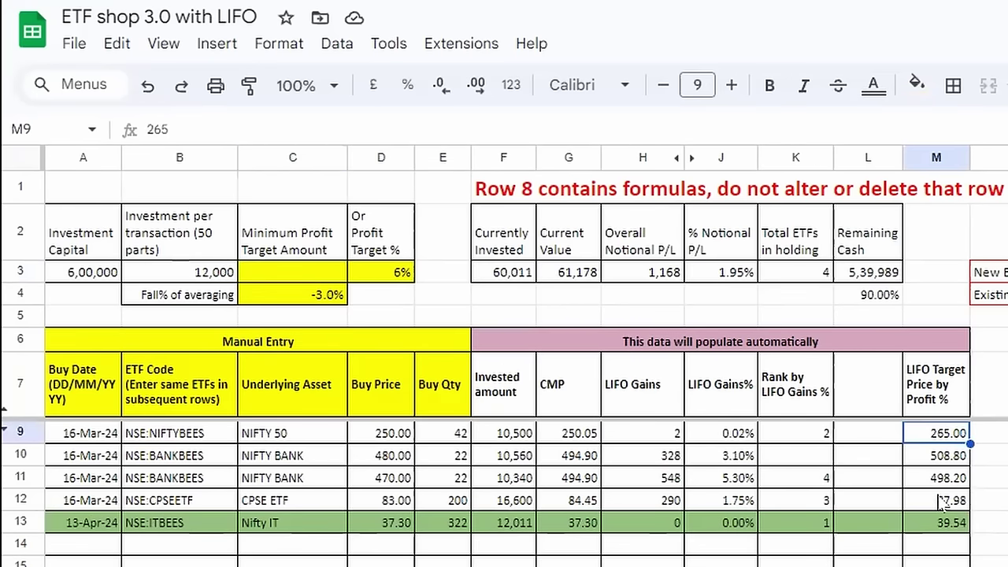
left_click(400, 440)
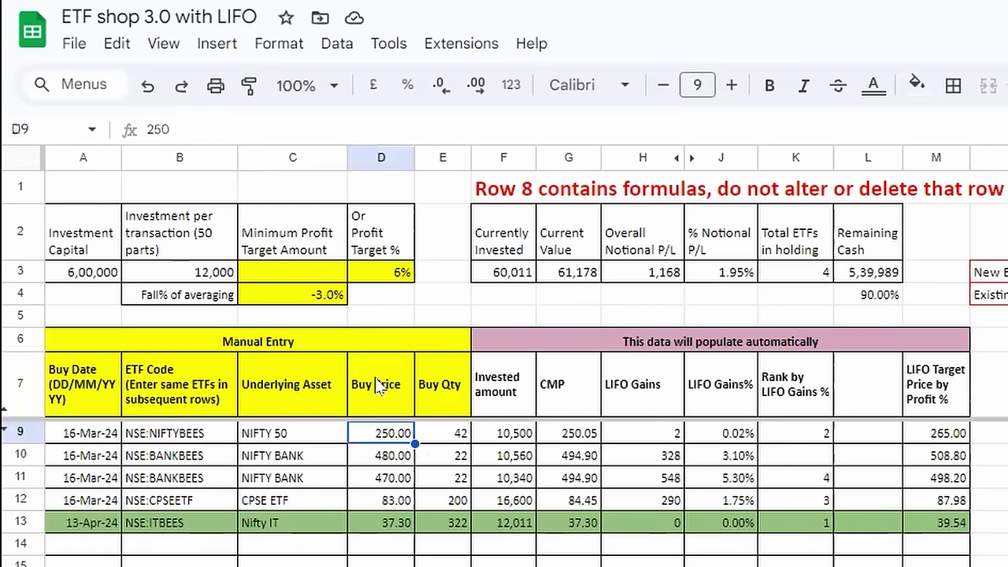
left_click(947, 438)
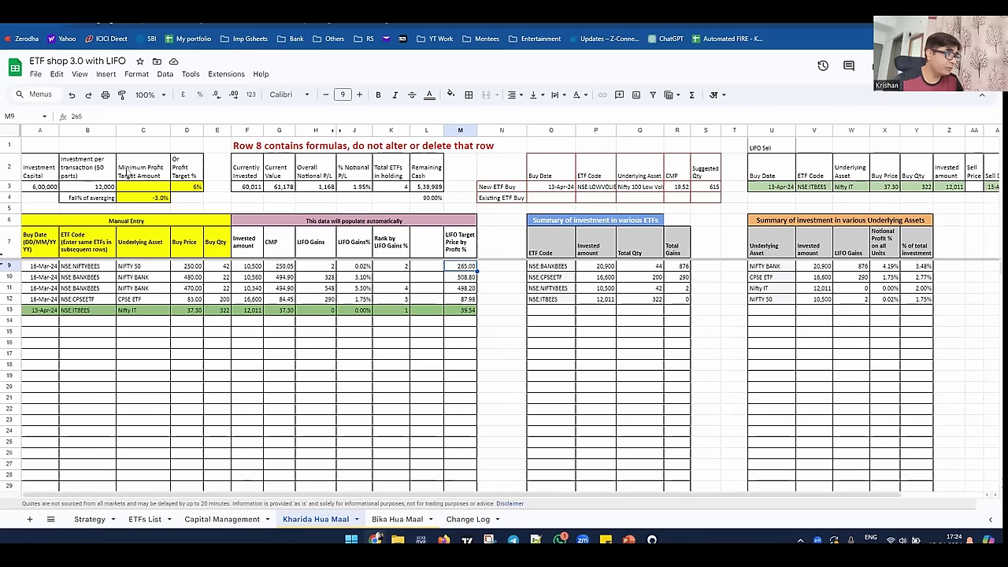
Set the Minimum Profit Target Amount in C3 to 500 and check the LIFO gains of the BANKBEES entry in row 11
left_click(144, 186)
type("500")
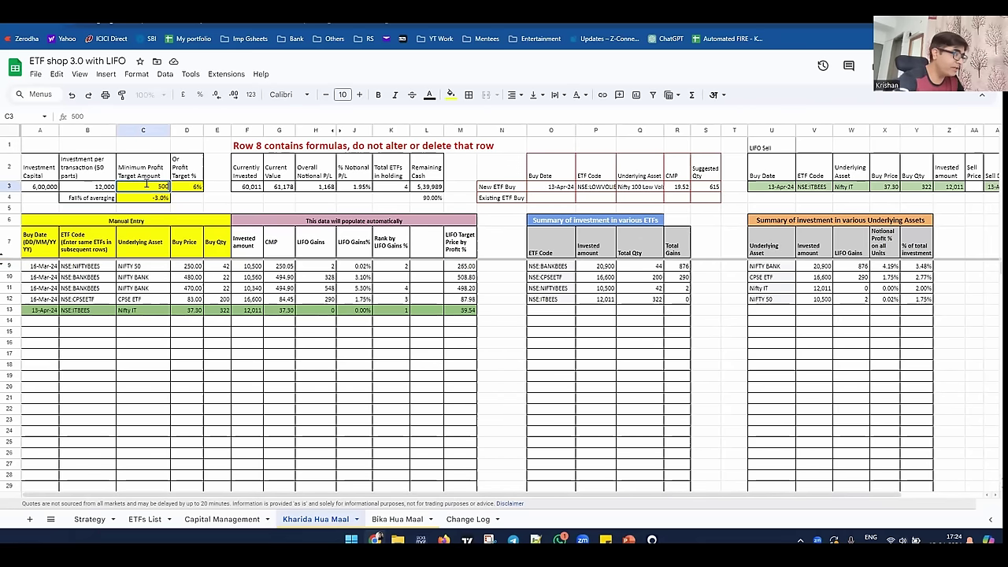
key("Tab")
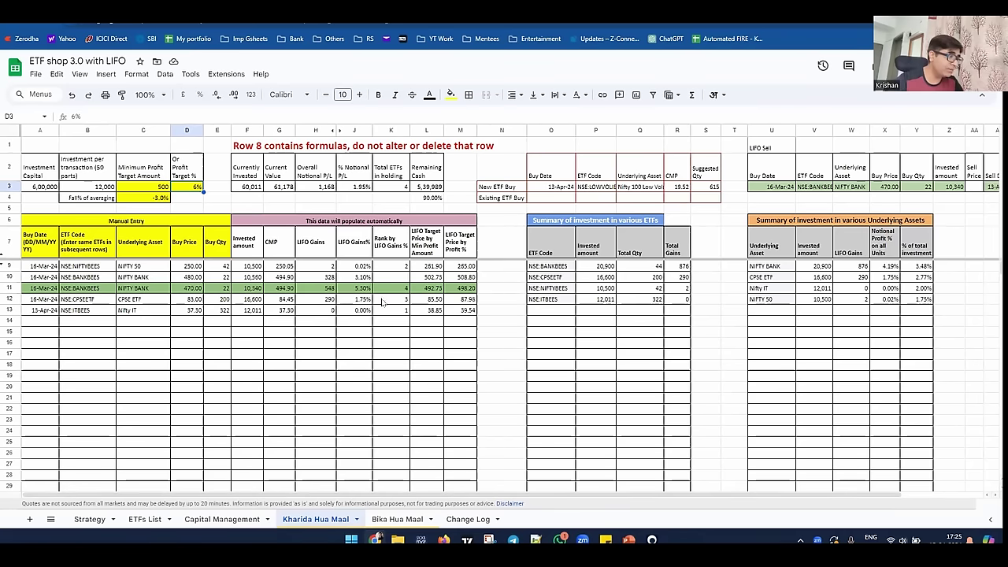
left_click(359, 291)
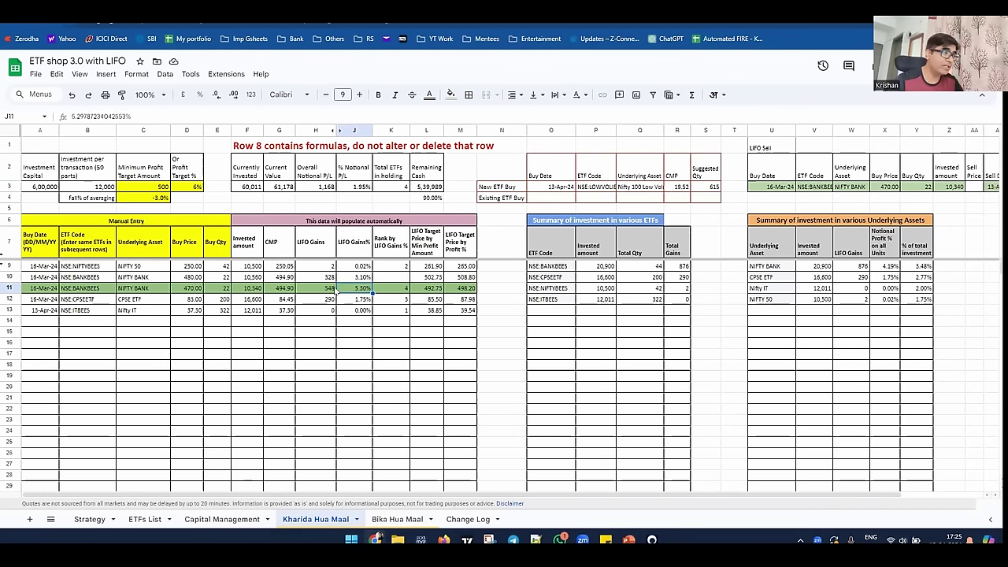
left_click(323, 291)
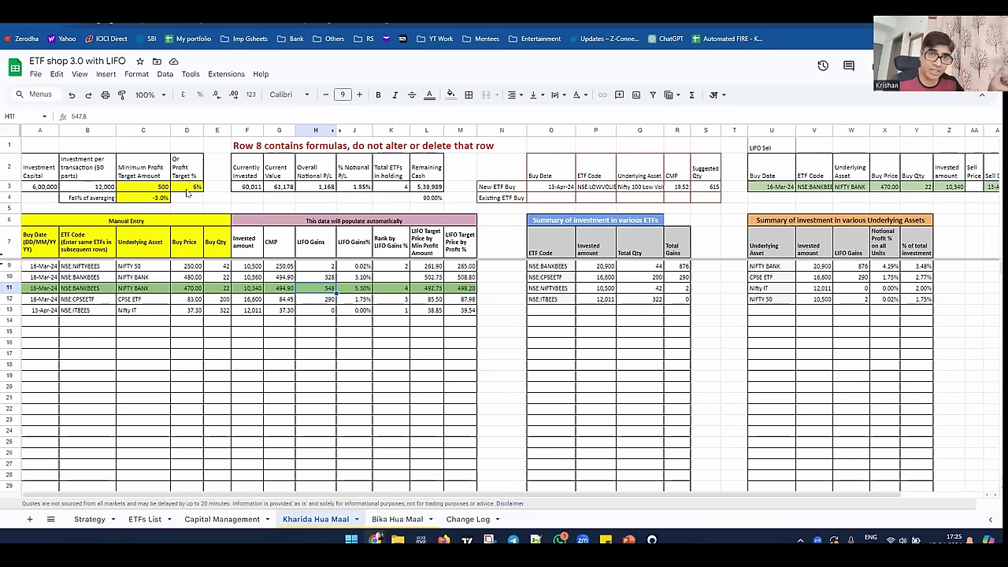
Clear the Minimum Profit Target Amount in C3 so only the Profit Target % applies
left_click(150, 189)
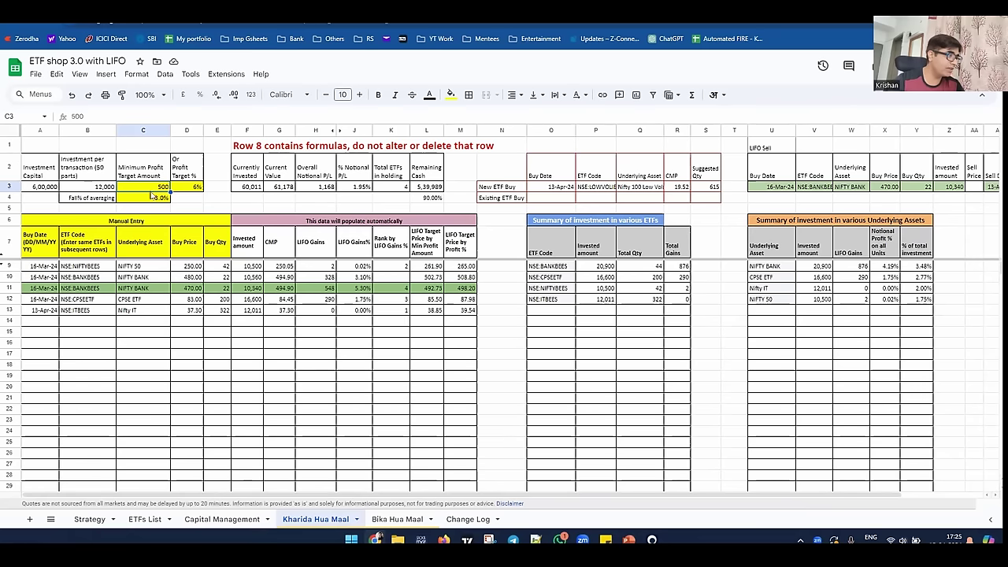
key("Delete")
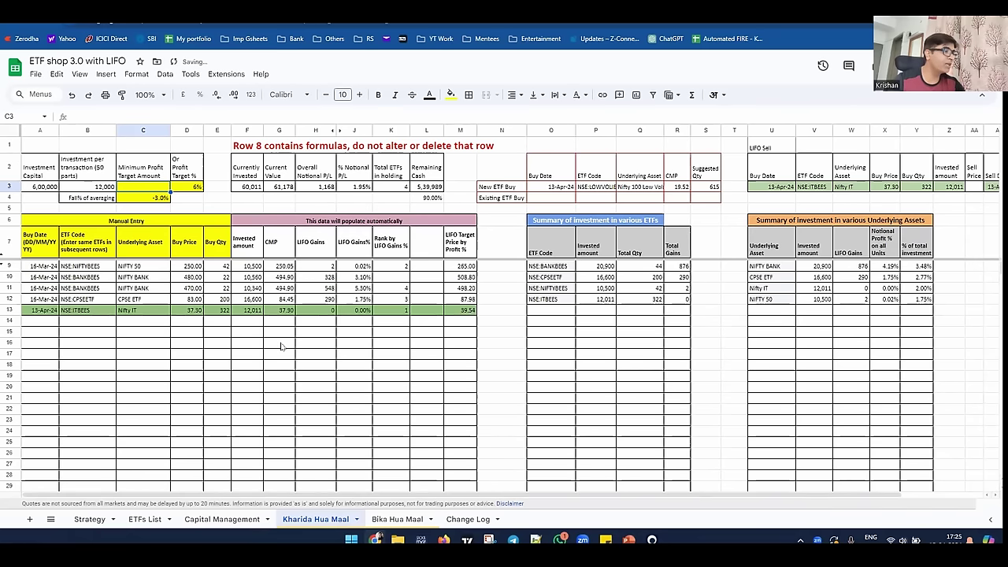
key("Right")
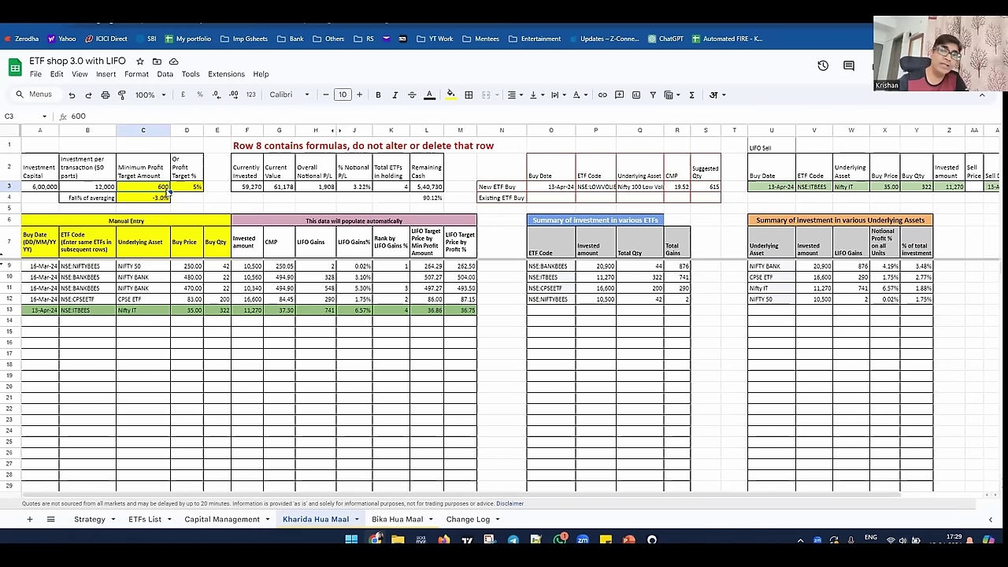
key("Delete")
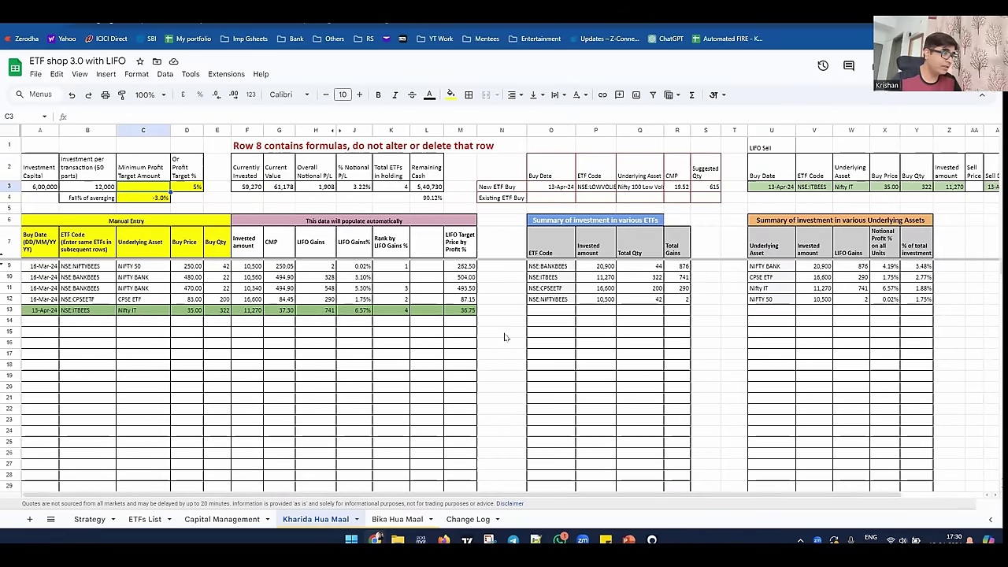
Copy the LIFO Sell entry in U3:AC3 and paste it as values only from A5 in the Bika Hua Maal sheet
left_click(770, 187)
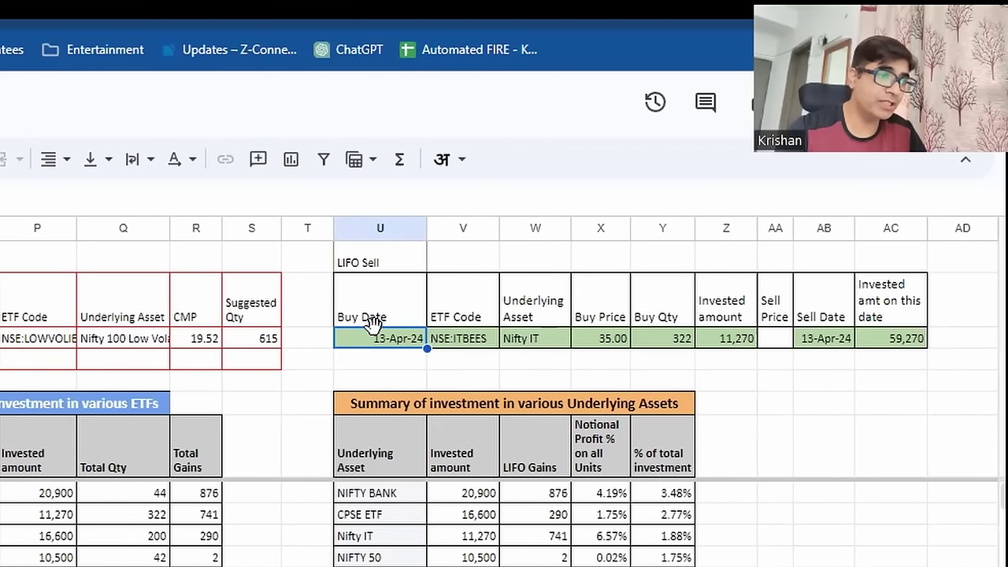
left_click_drag(355, 342, 890, 338)
key("ctrl+c")
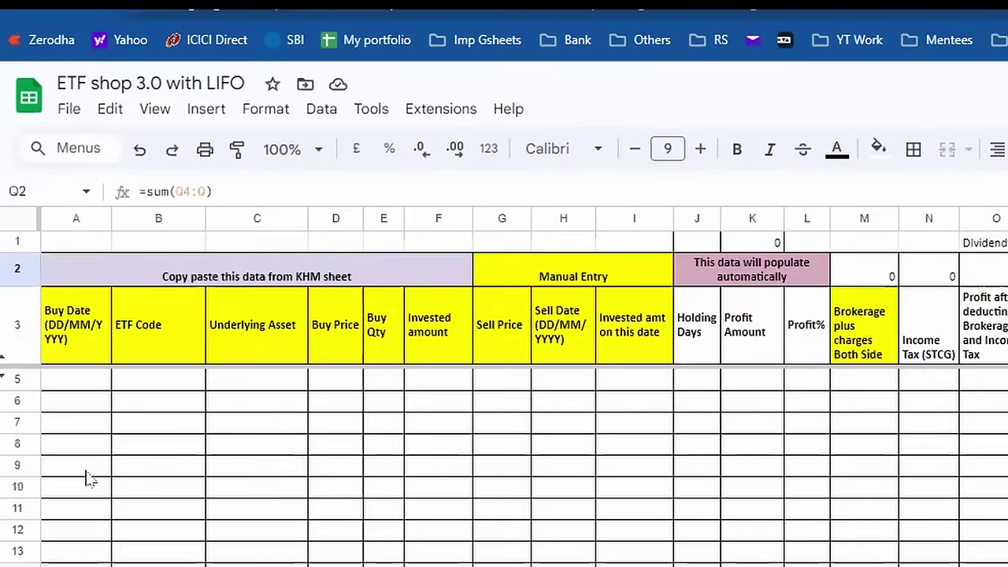
left_click(59, 380)
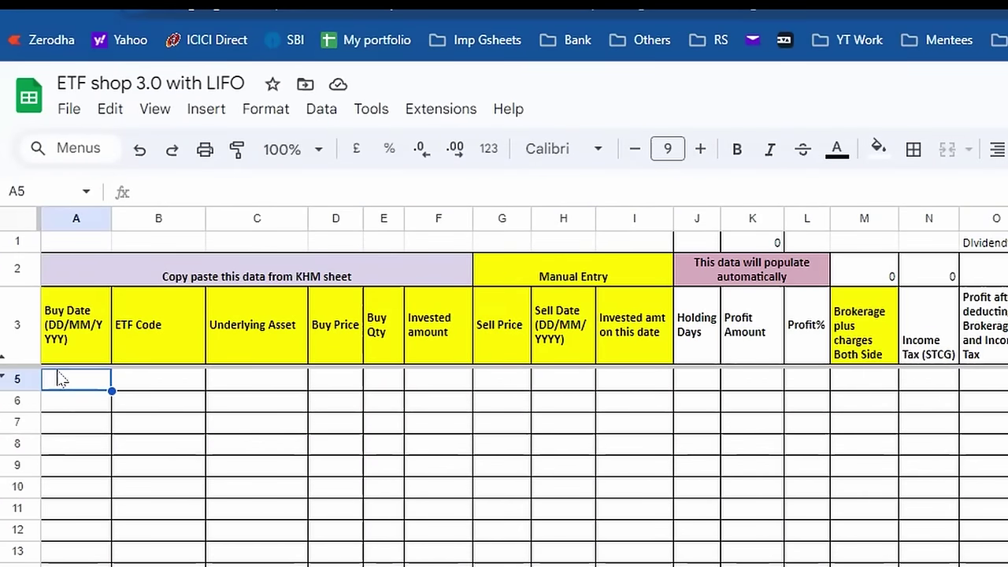
right_click(65, 392)
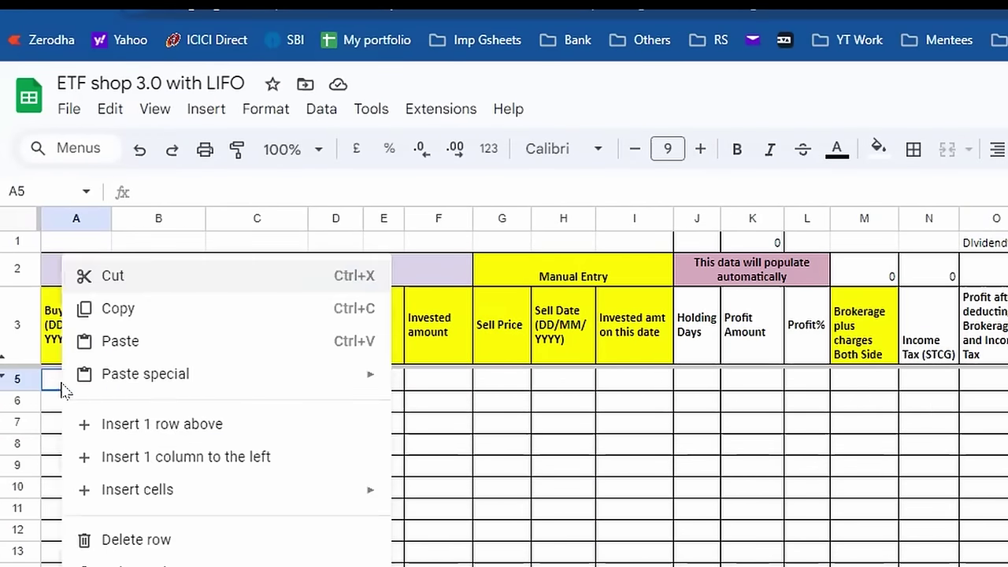
mouse_move(187, 390)
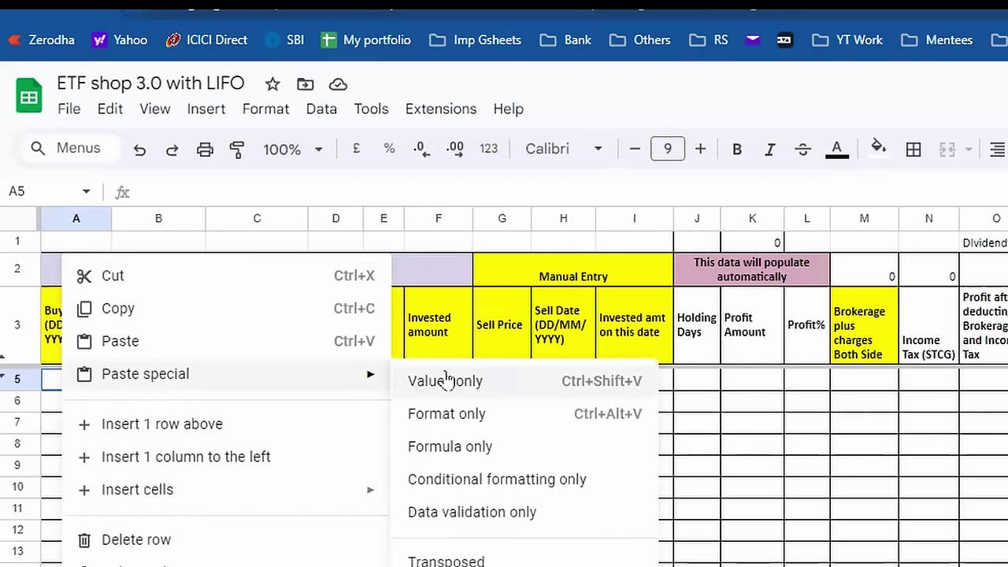
left_click(417, 381)
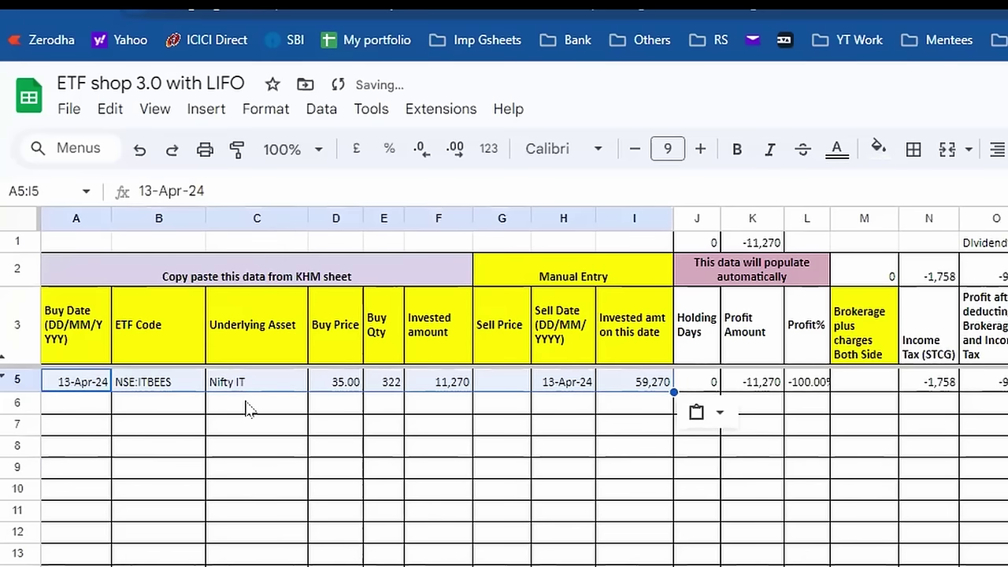
Enter a Sell Price of 38 in G5 for the sold ITBEES entry
left_click(495, 385)
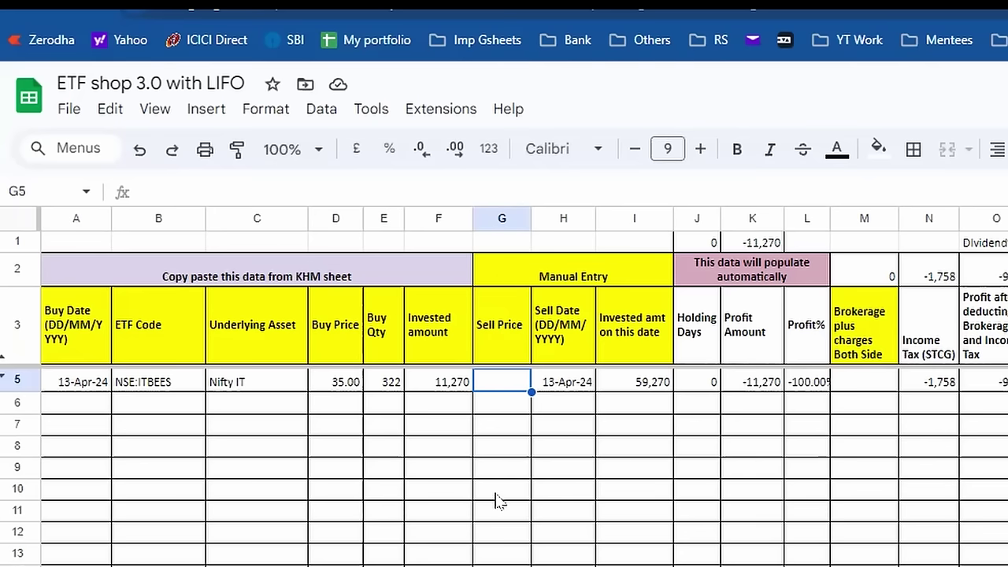
type("38")
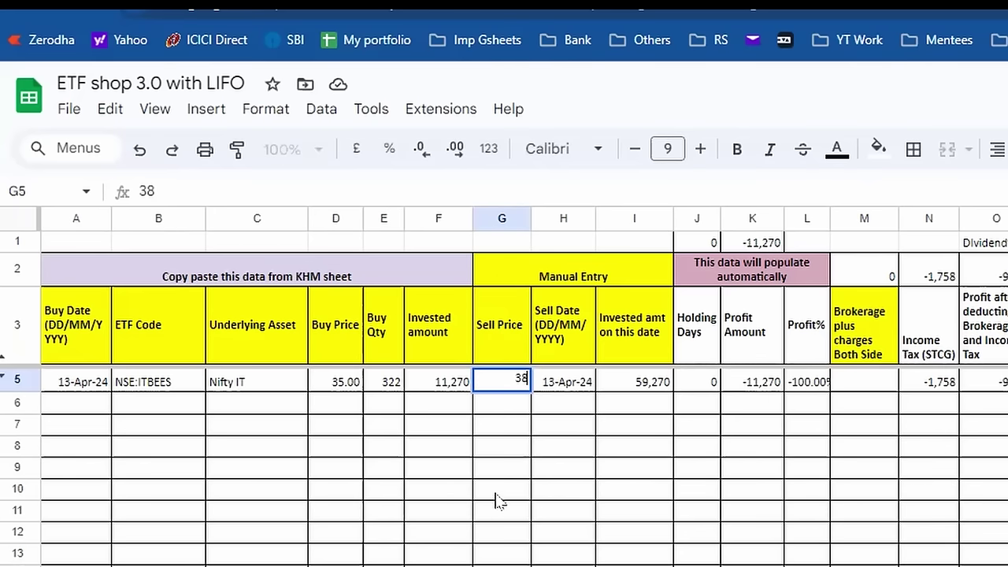
key("Tab")
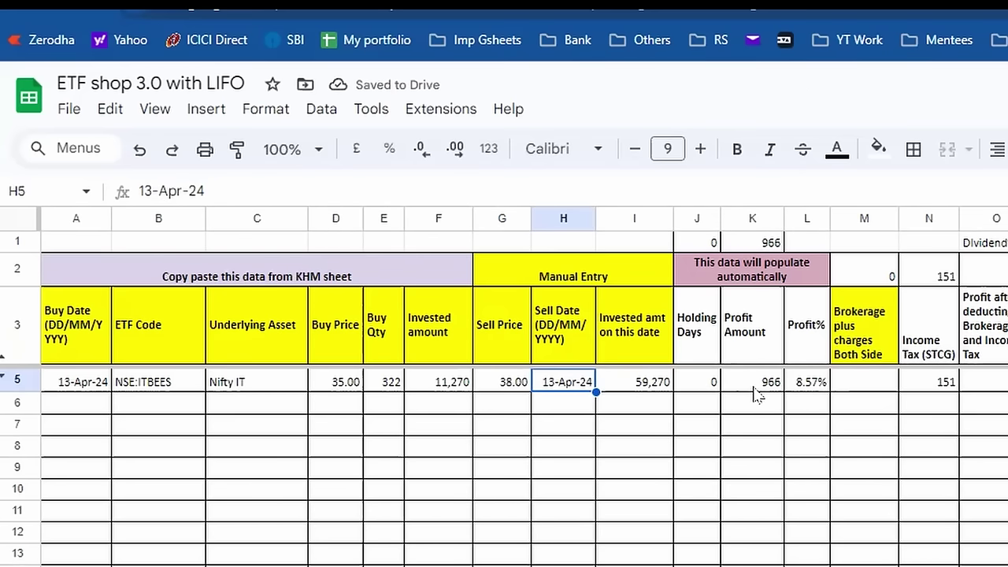
Examine the brokerage, income tax and profit-after-deductions cells of the sold ITBEES entry in row 5
left_click(856, 397)
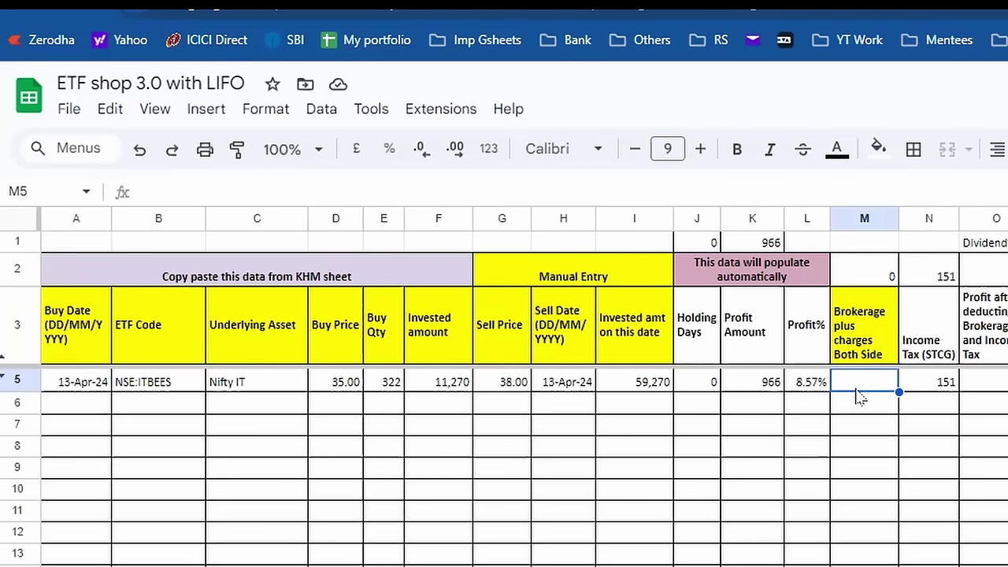
left_click(924, 388)
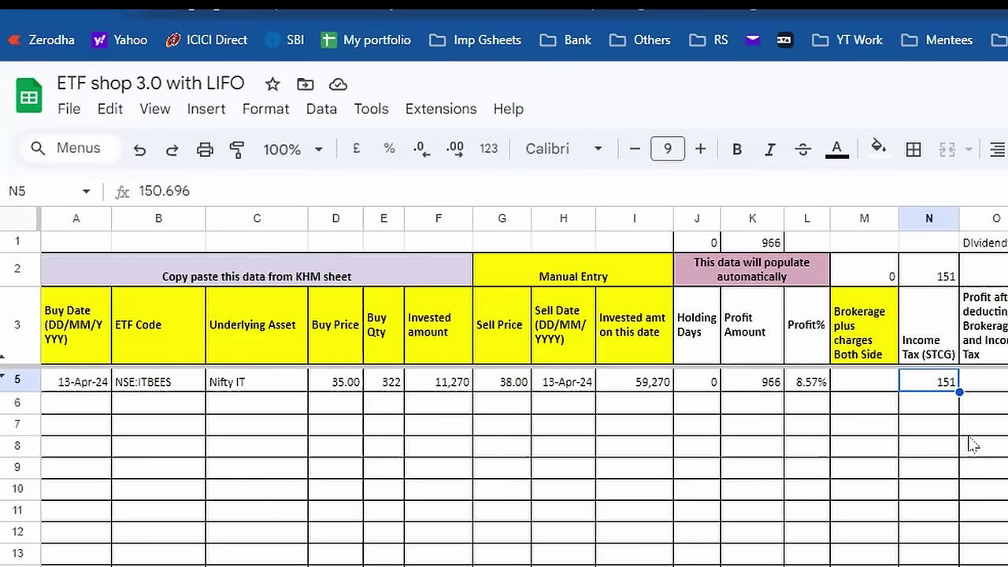
left_click(985, 385)
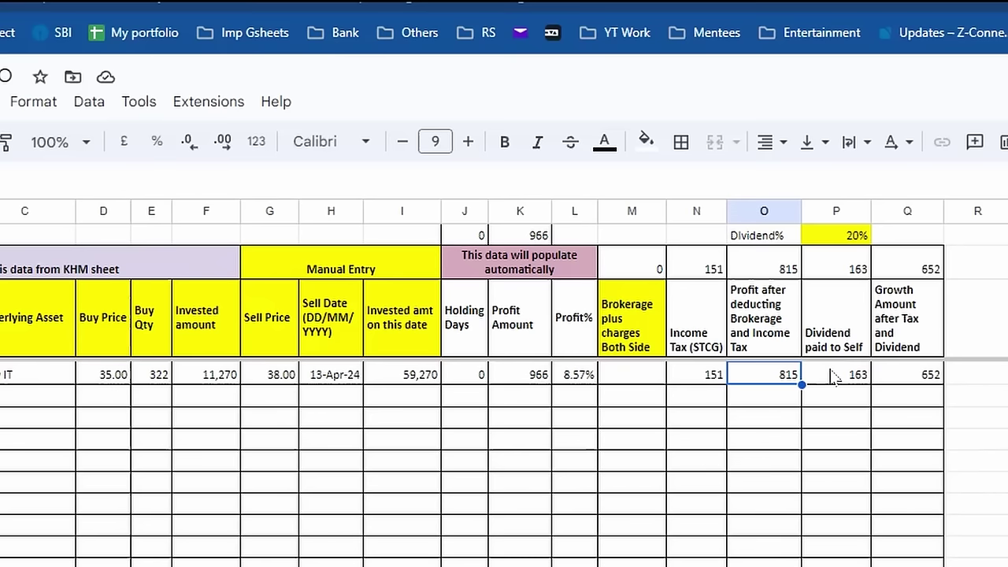
Set the Dividend% in P1 to 0% and check the dividend paid and growth amount in row 5
left_click(835, 237)
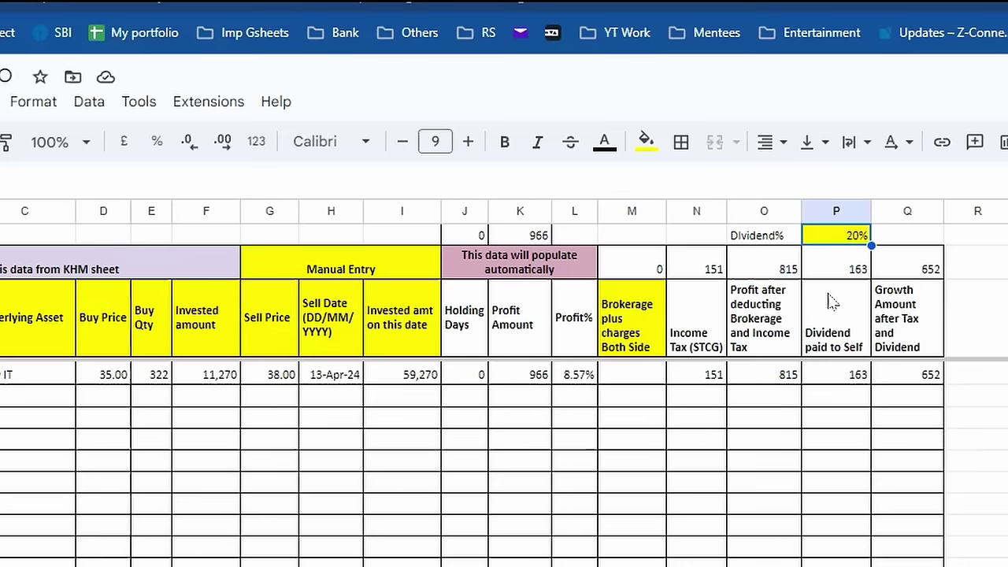
type("0")
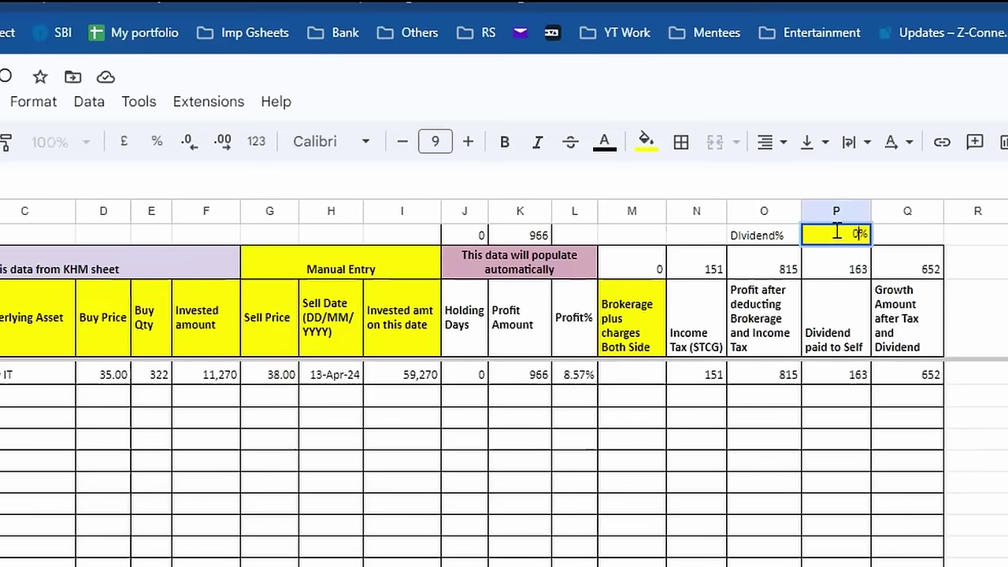
left_click(841, 270)
left_click(852, 380)
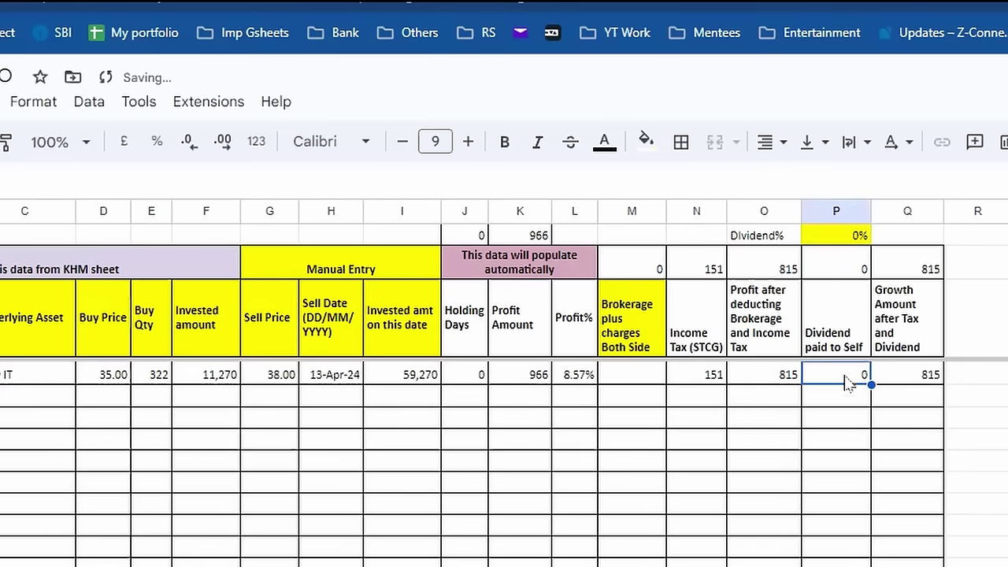
left_click(898, 377)
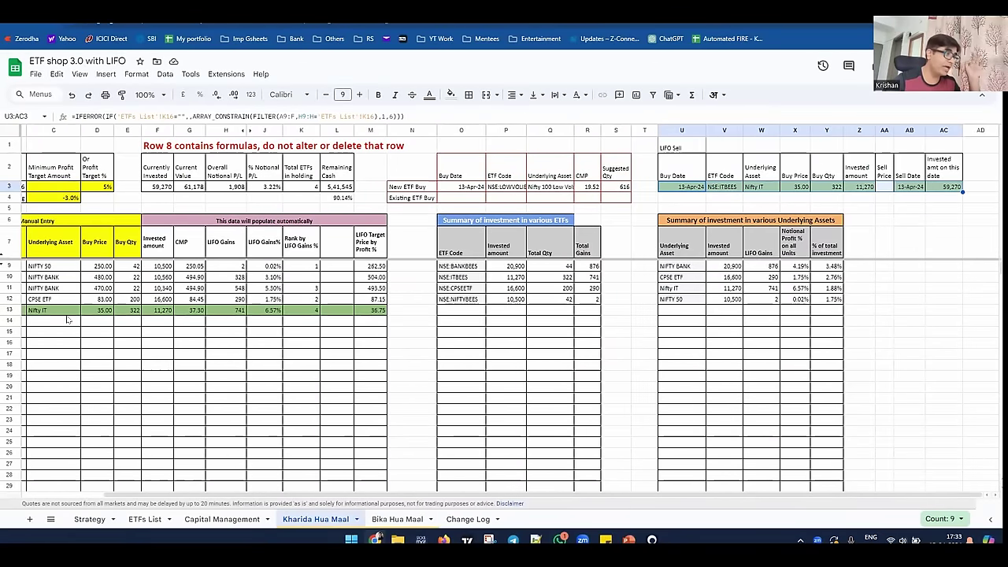
Delete the sold ITBEES entry's row 13 from the Kharida Hua Maal sheet
scroll(144, 494, "left", 3)
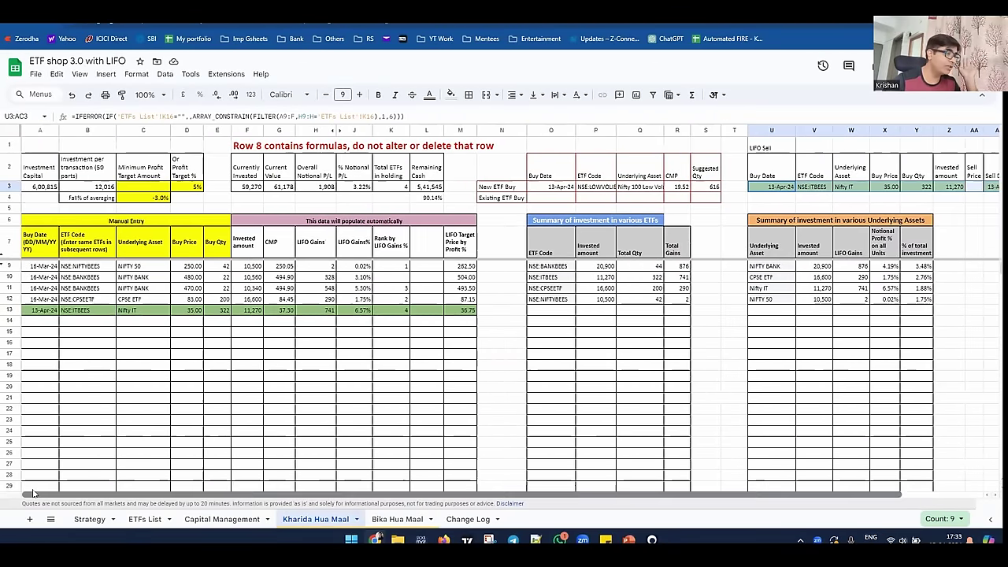
right_click(9, 312)
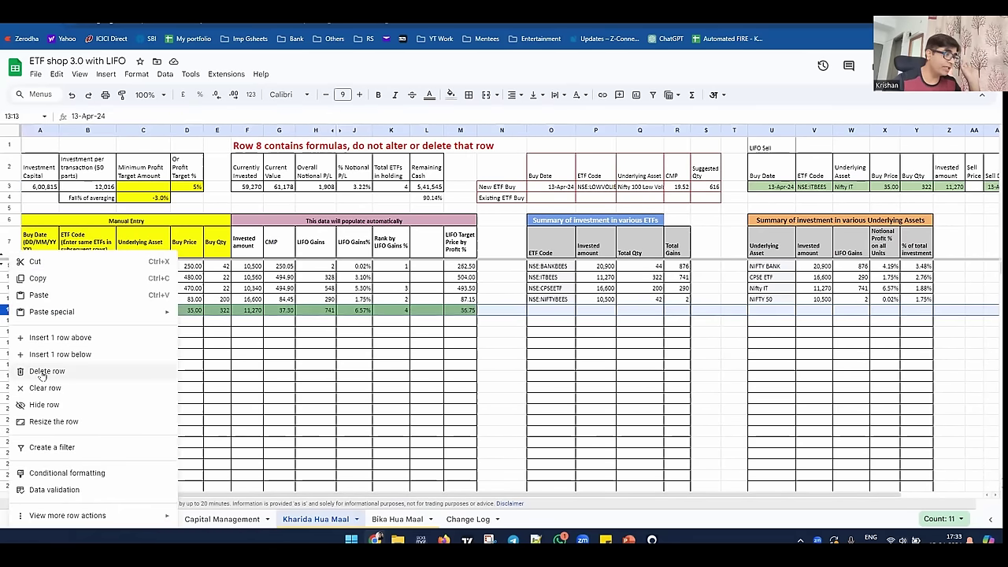
left_click(42, 375)
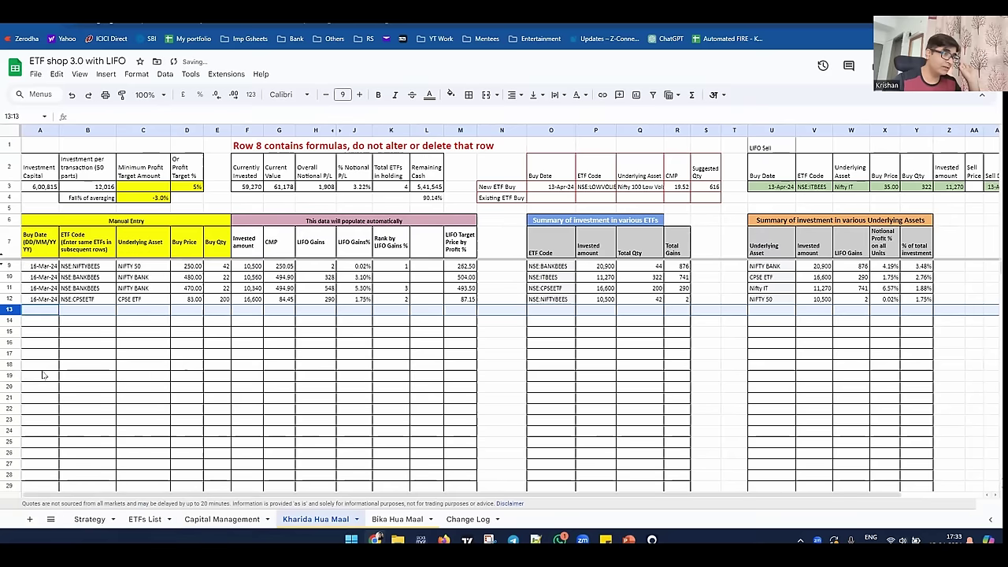
Merge the "Summary of investment in various ETFs" heading across O6:R6 to cover the Total Gains column
left_click(547, 277)
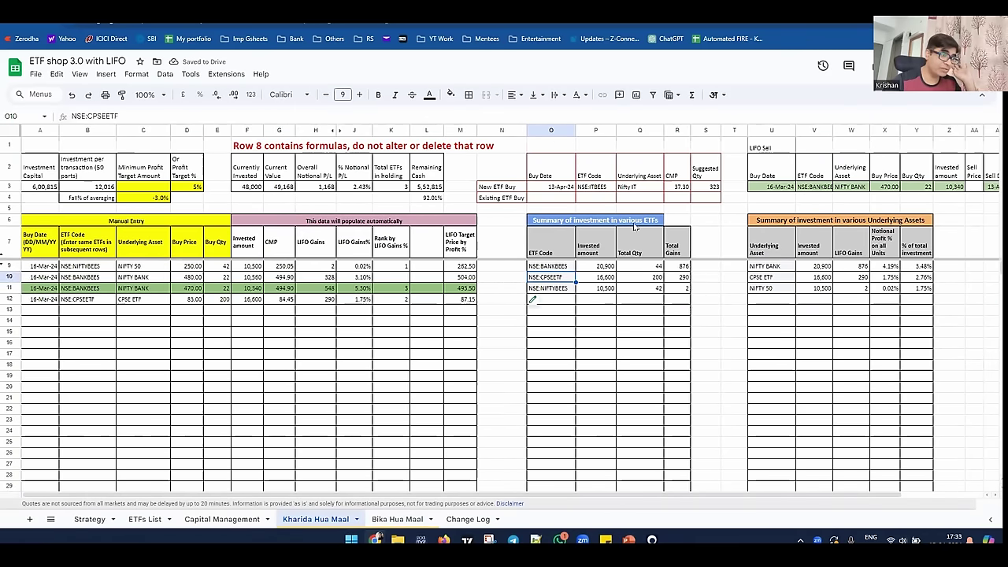
left_click_drag(601, 223, 677, 223)
left_click(486, 94)
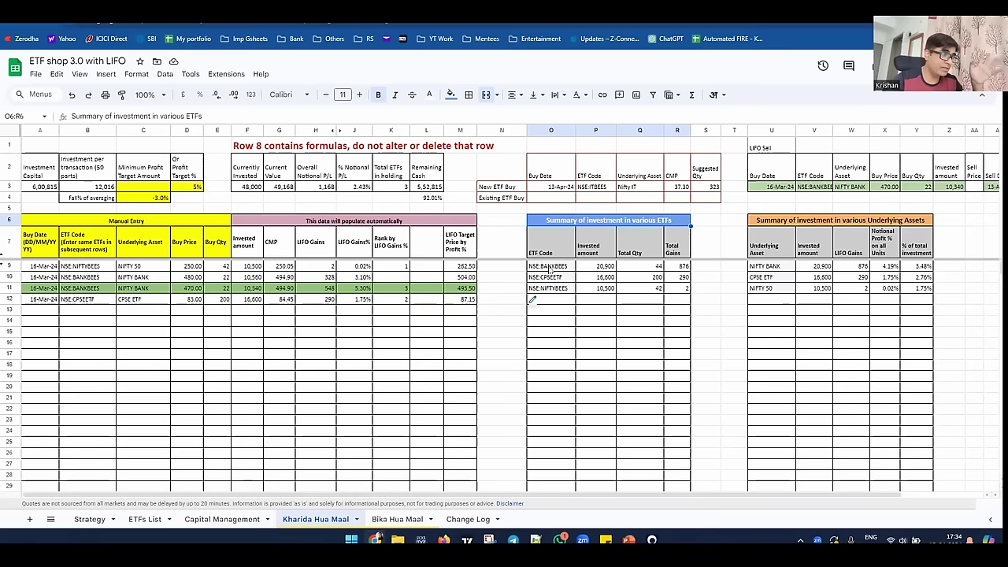
Review the invested amount, total quantity and total gains in the ETF investment summary table
key("Down")
key("Down")
key("Right")
key("Right")
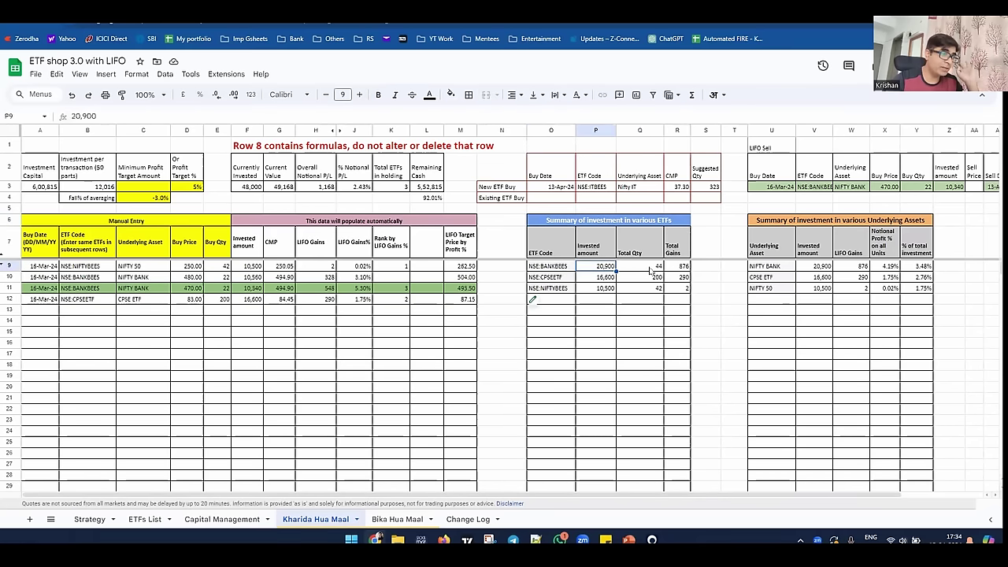
key("Right")
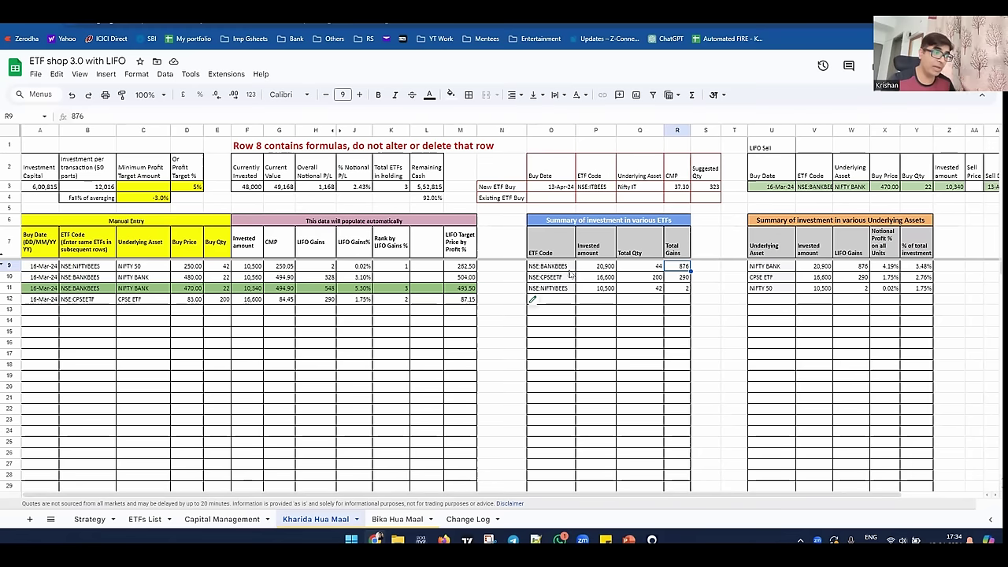
left_click(683, 290)
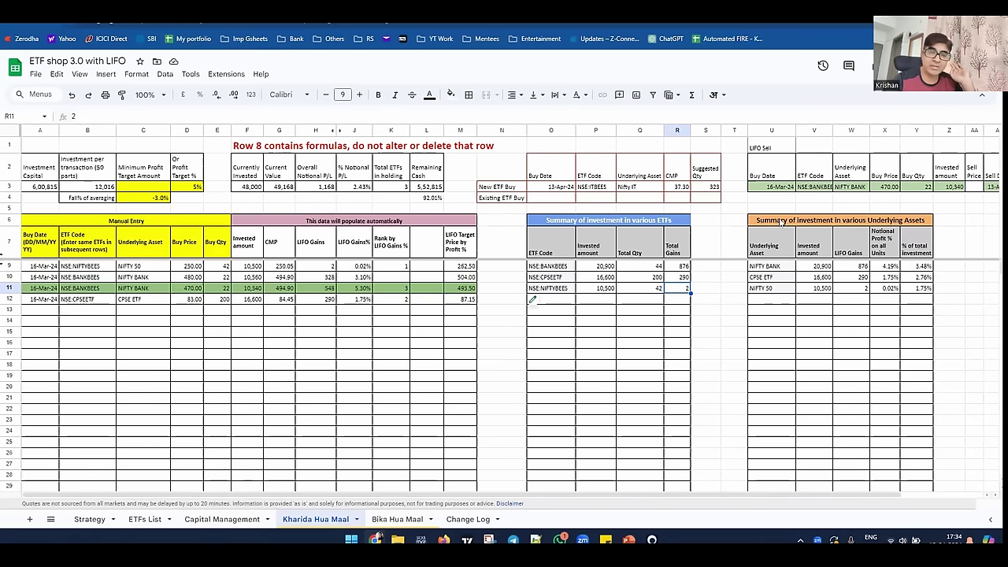
Check the NIFTY BANK entry in the underlying assets summary and the final Silver entry in the ETFs List sheet
left_click(768, 269)
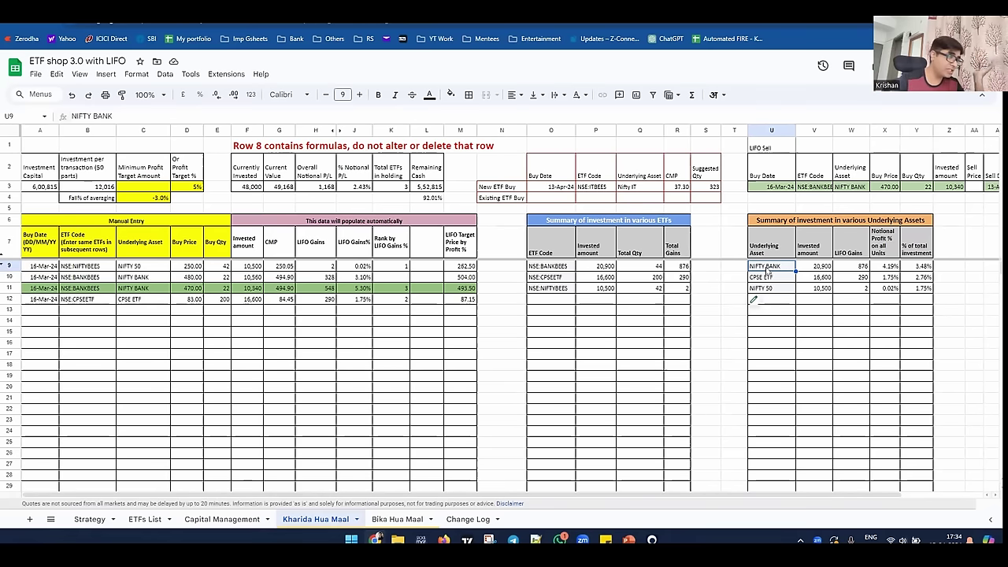
left_click(135, 519)
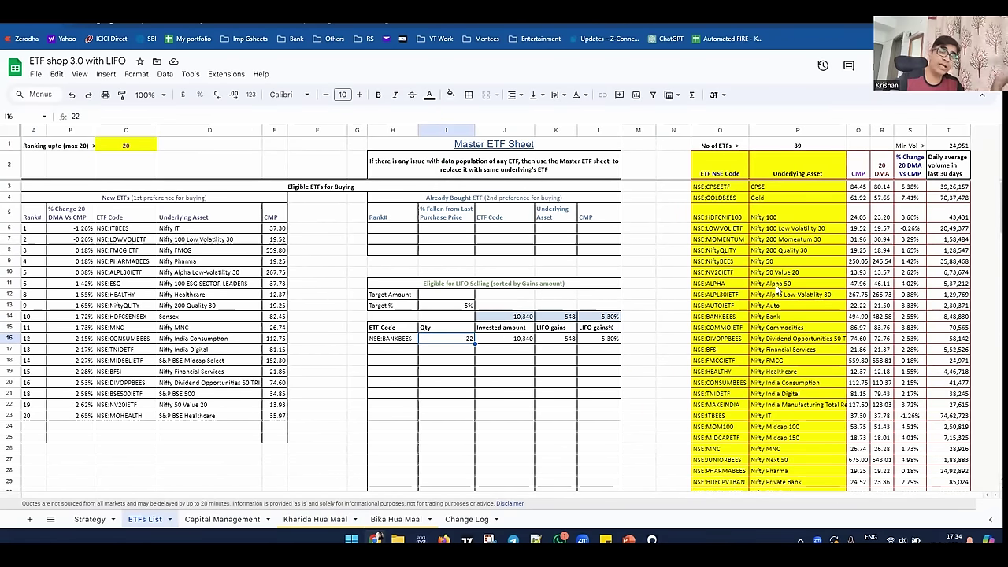
scroll(775, 315, "down", 6)
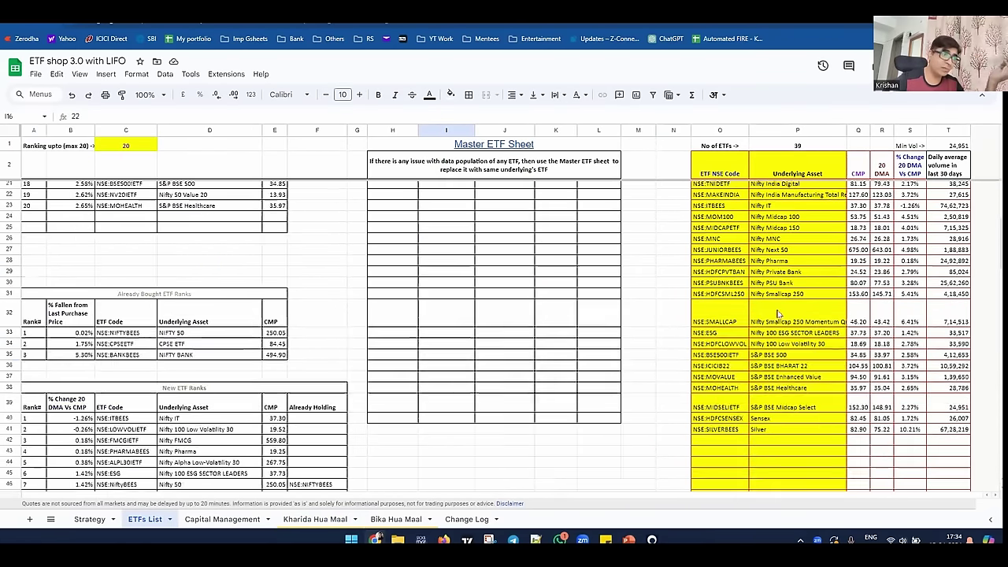
left_click(726, 337)
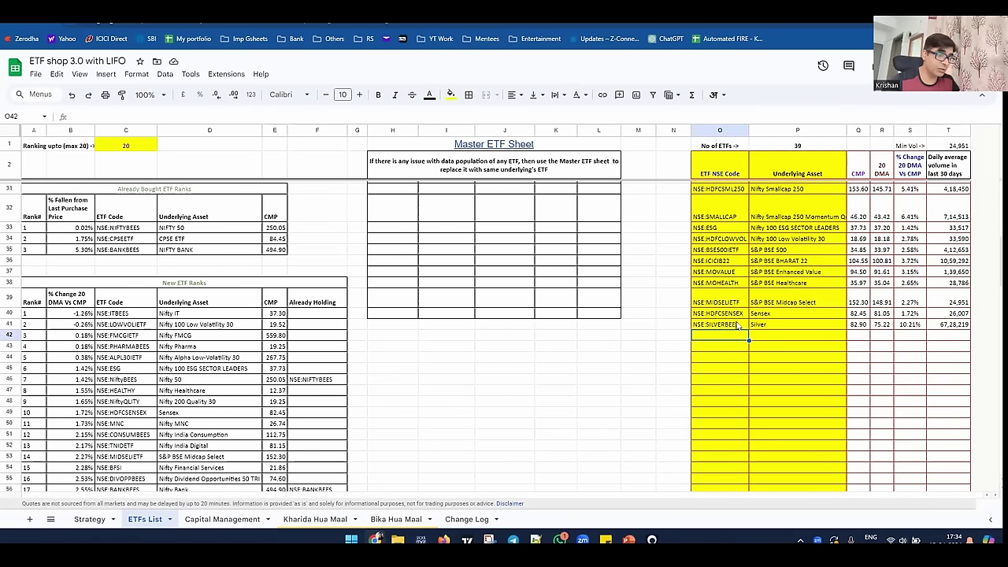
Search the Master ETF List's Filtered List for Shops sheet for silver and find the alternative silver ETF codes
key("ctrl+Tab")
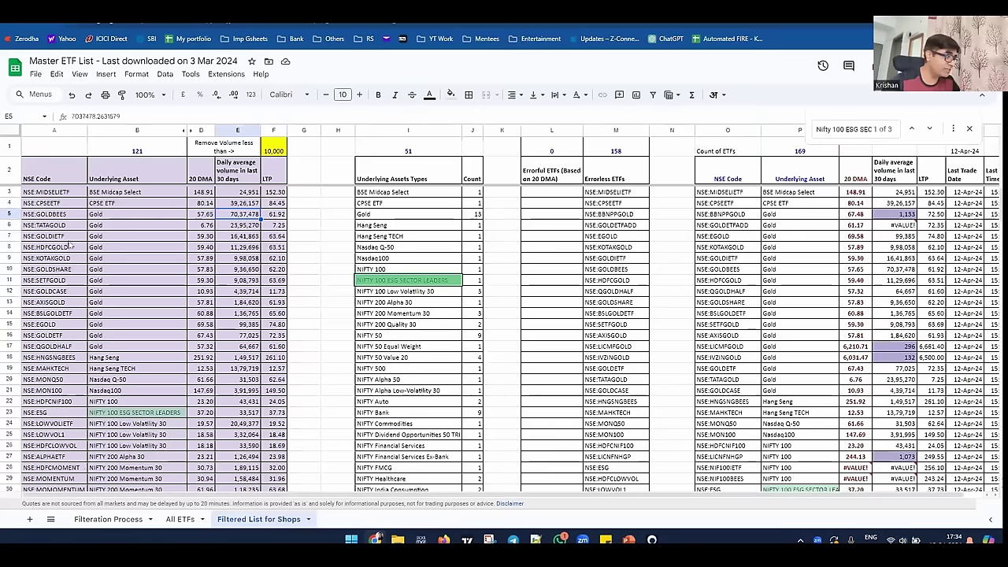
left_click(116, 325)
key("ctrl+f")
type("silver")
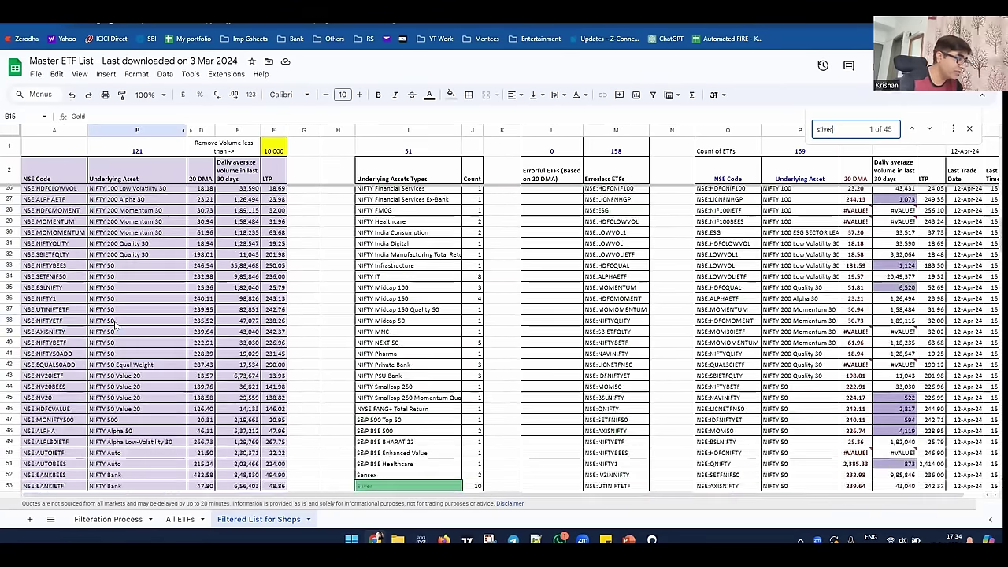
scroll(116, 325, "down", 15)
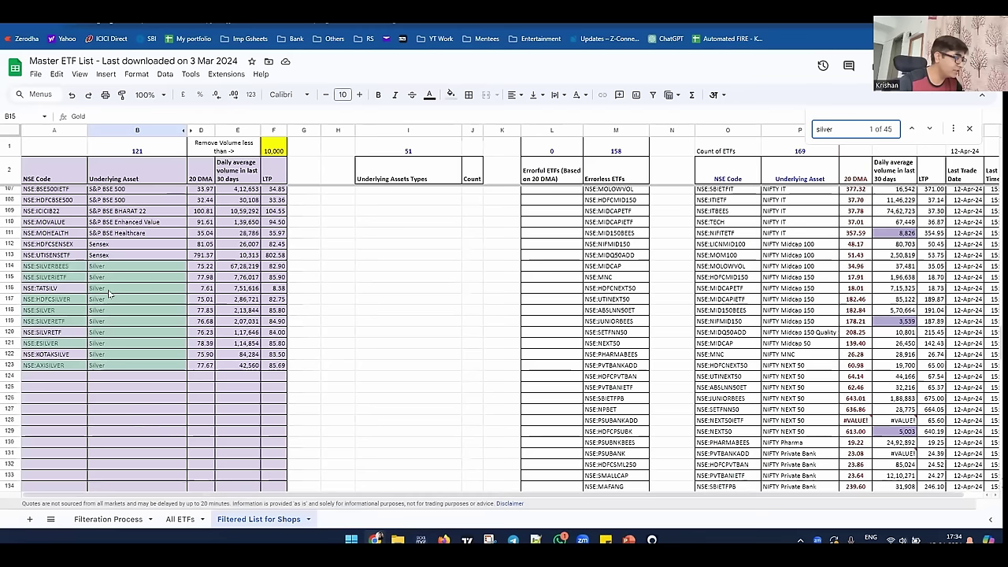
Copy NSE:SILVERIETF and its underlying asset Silver from the Master ETF List into O42:P42 of the ETFs List sheet
left_click(44, 268)
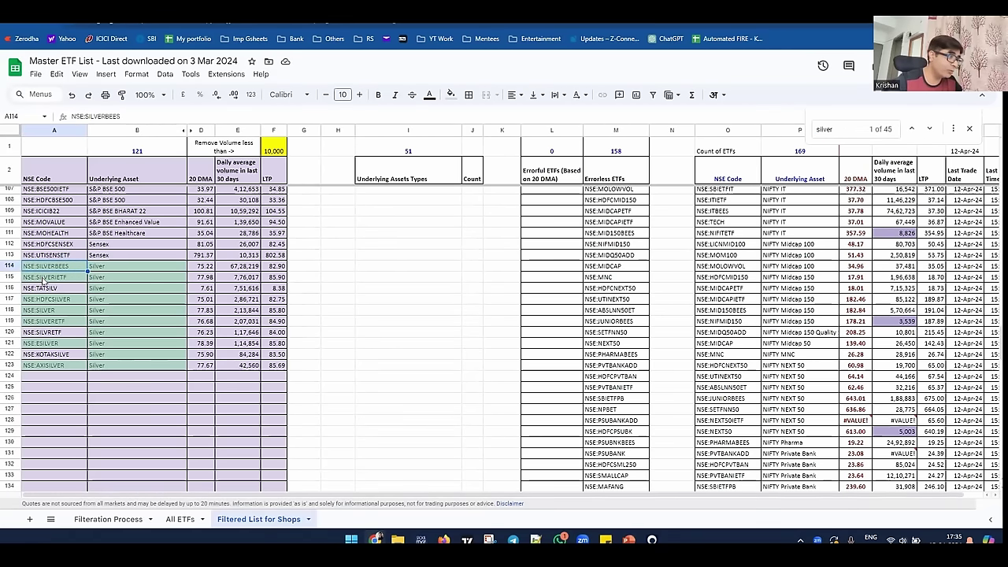
left_click(42, 280)
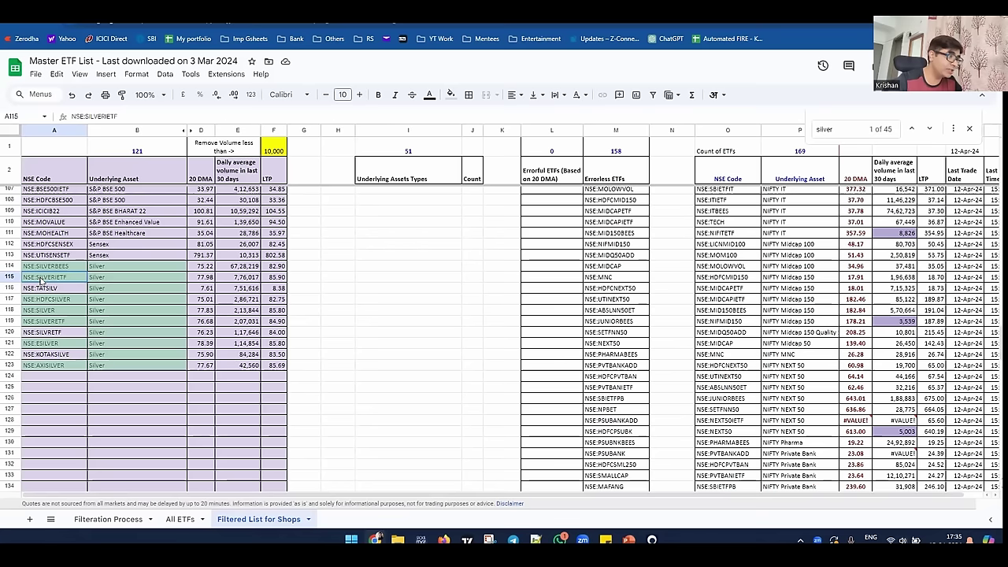
left_click_drag(42, 281, 107, 279)
key("ctrl+c")
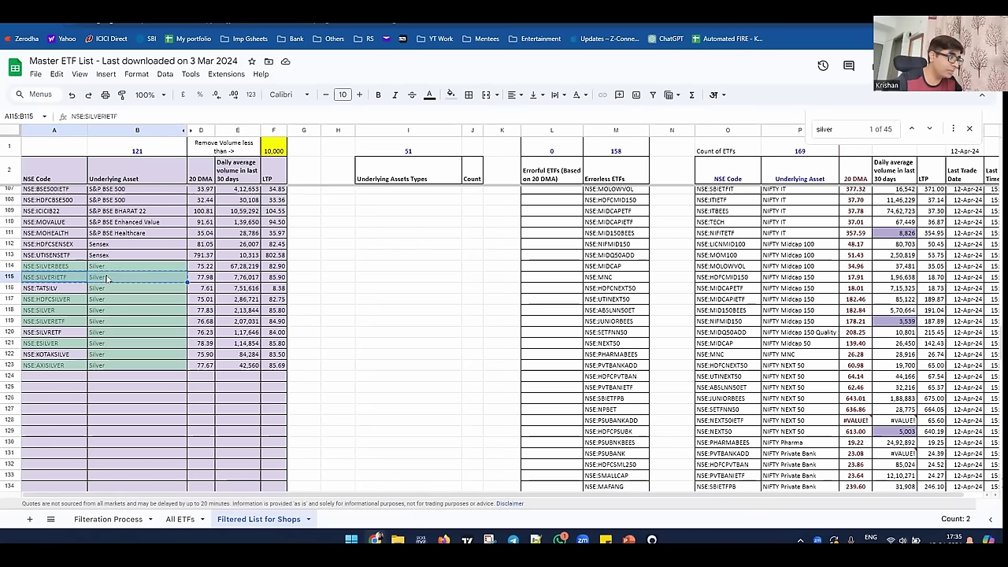
key("ctrl+Tab")
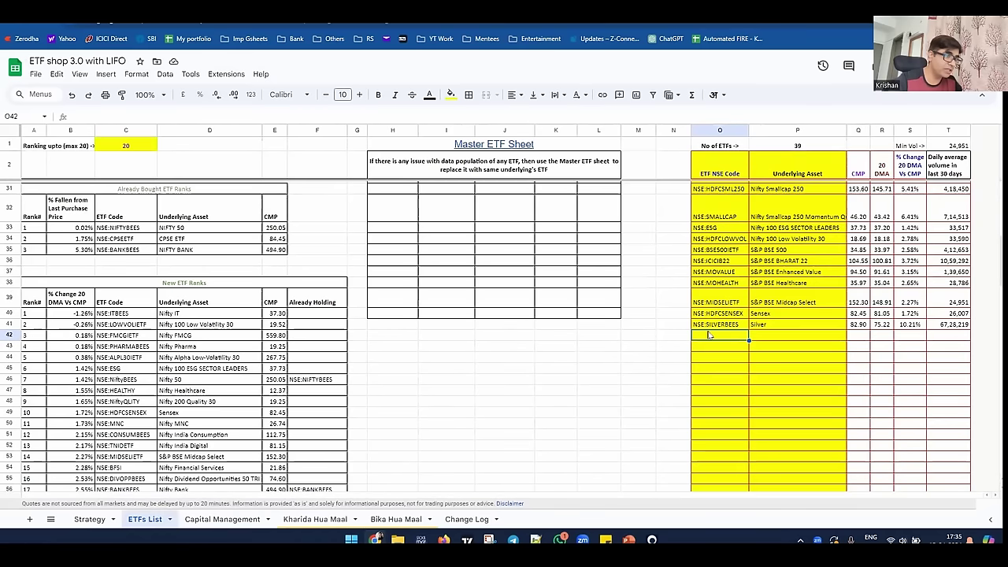
right_click(709, 335)
mouse_move(756, 209)
left_click(650, 213)
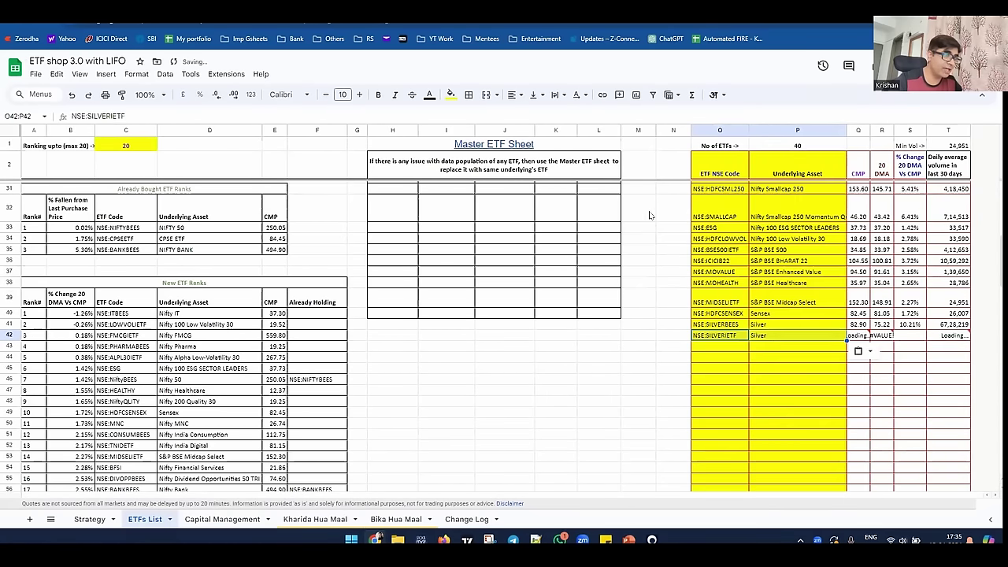
Clear the NSE:SILVERBEES code and its underlying asset from O41:P41 of the ETFs List sheet
left_click(740, 368)
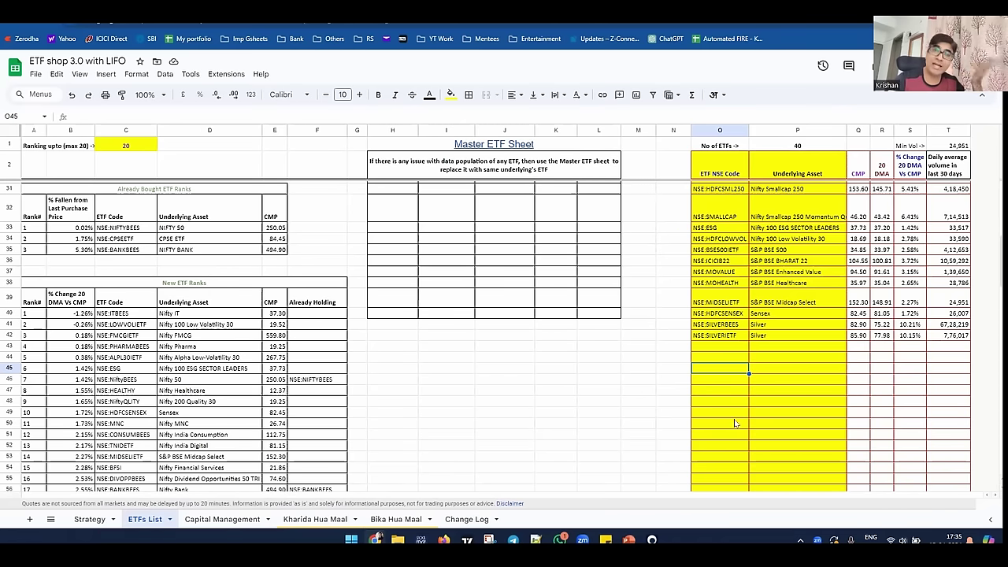
left_click_drag(715, 324, 774, 324)
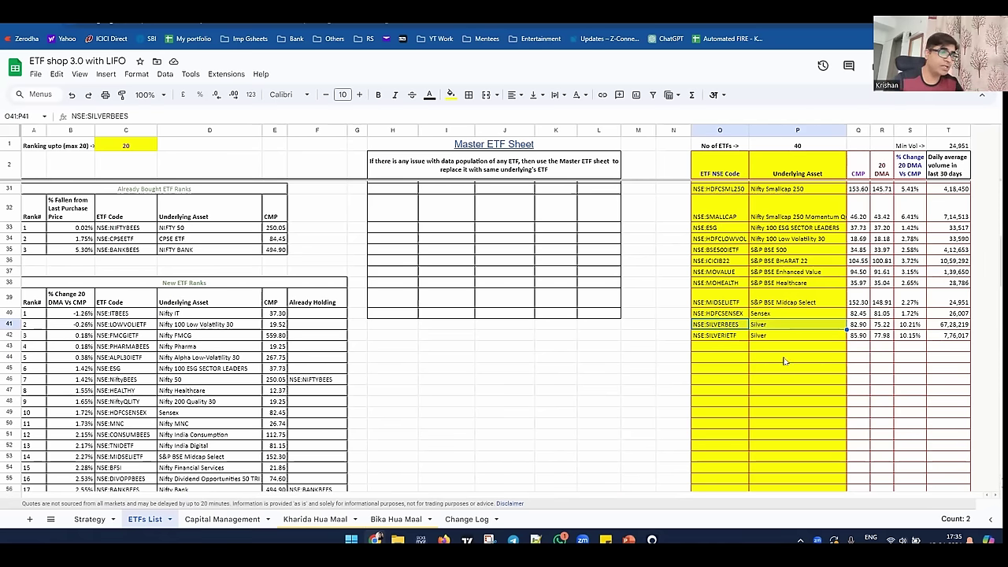
key("Delete")
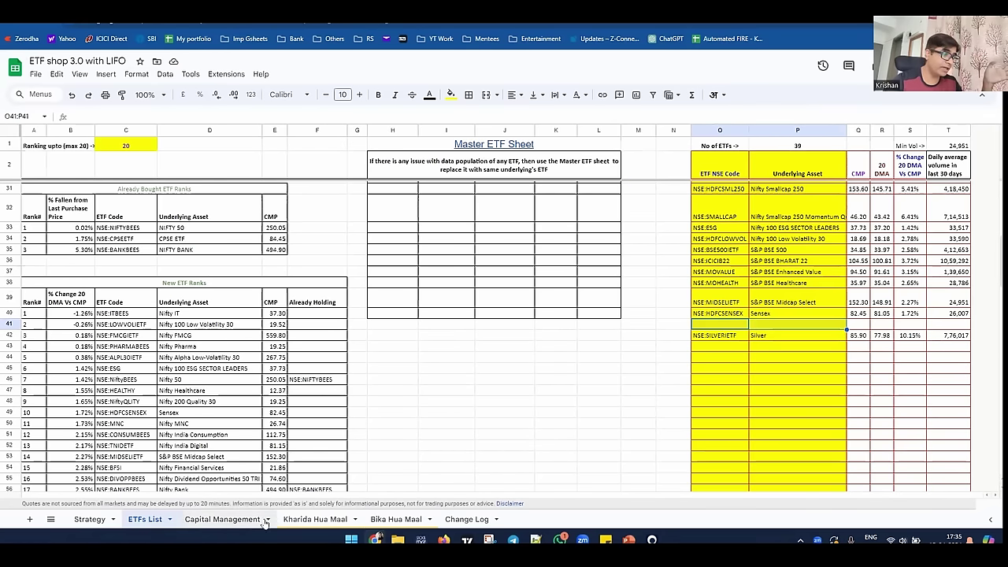
Compare the purchase entries in Kharida Hua Maal, including NSE:BANKBEES in row 10, with the codes in the ETFs List sheet
left_click(315, 519)
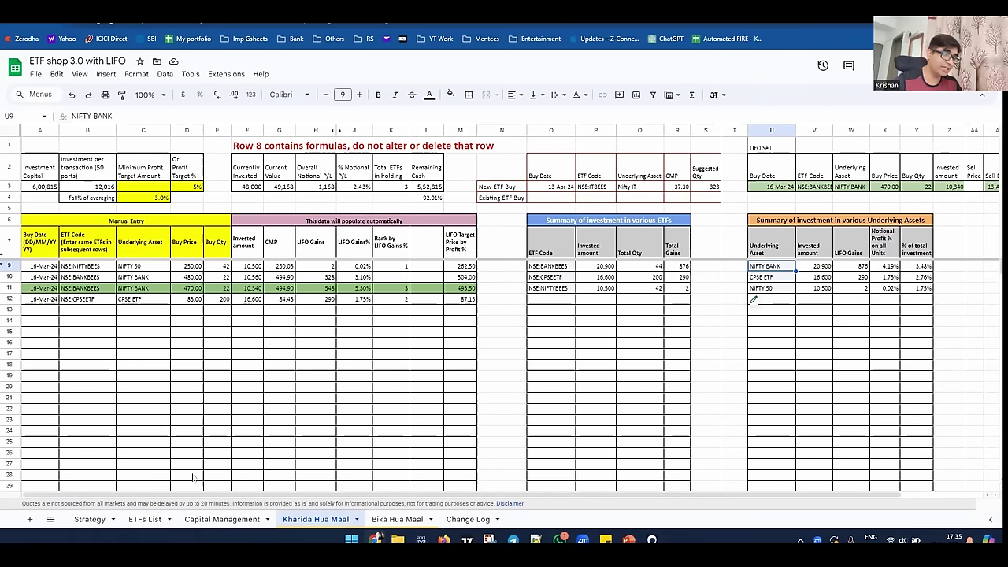
left_click(145, 519)
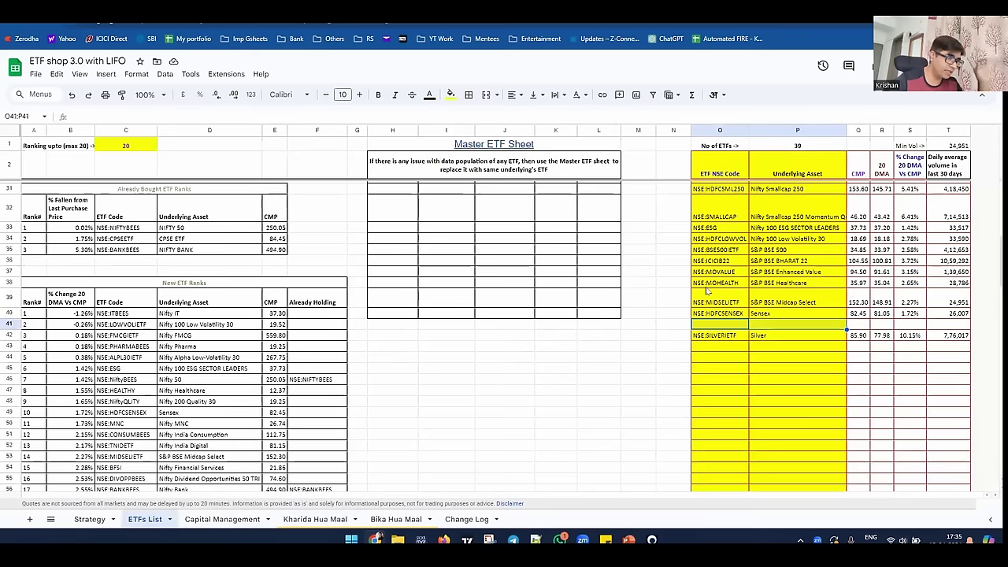
left_click(314, 519)
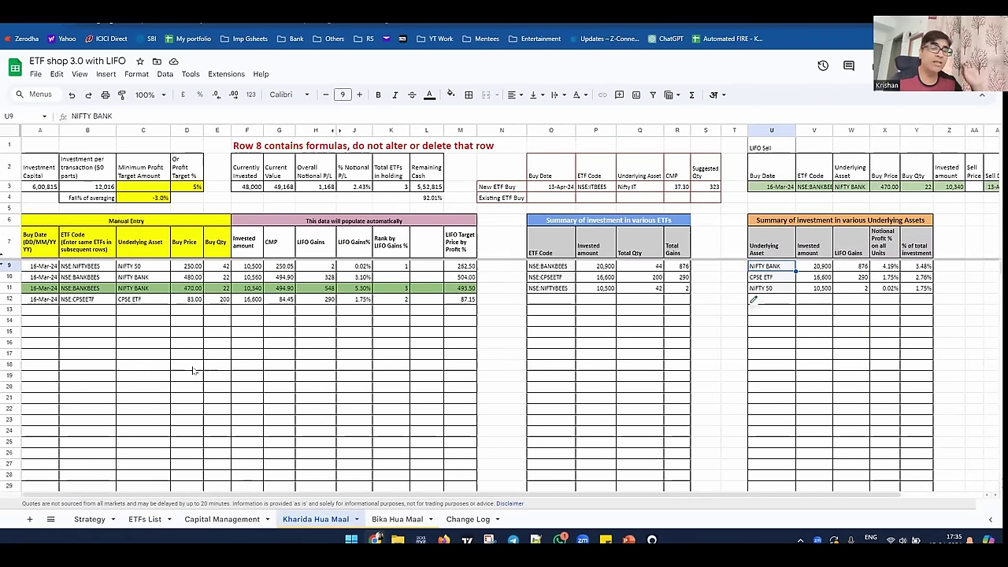
left_click(93, 279)
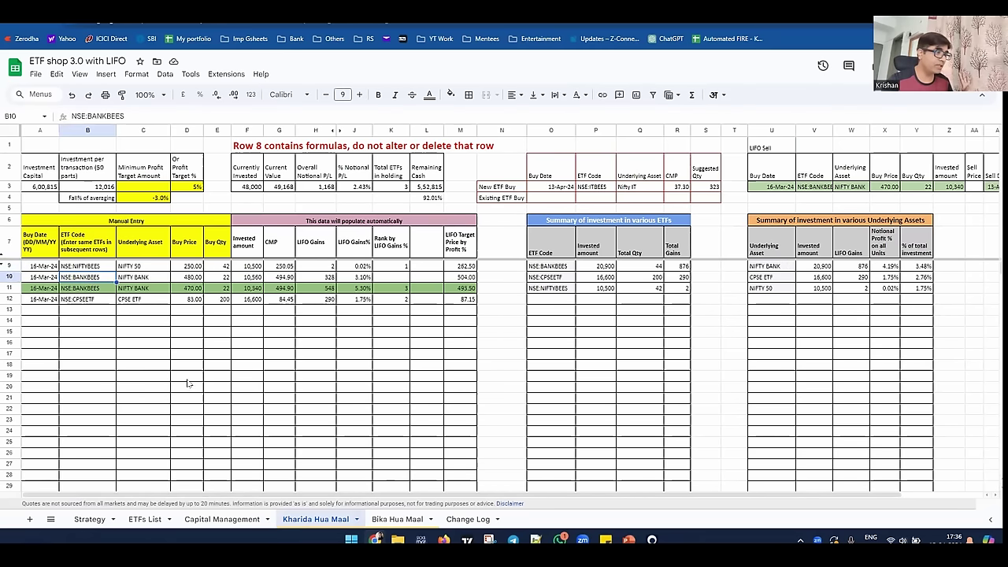
left_click(145, 519)
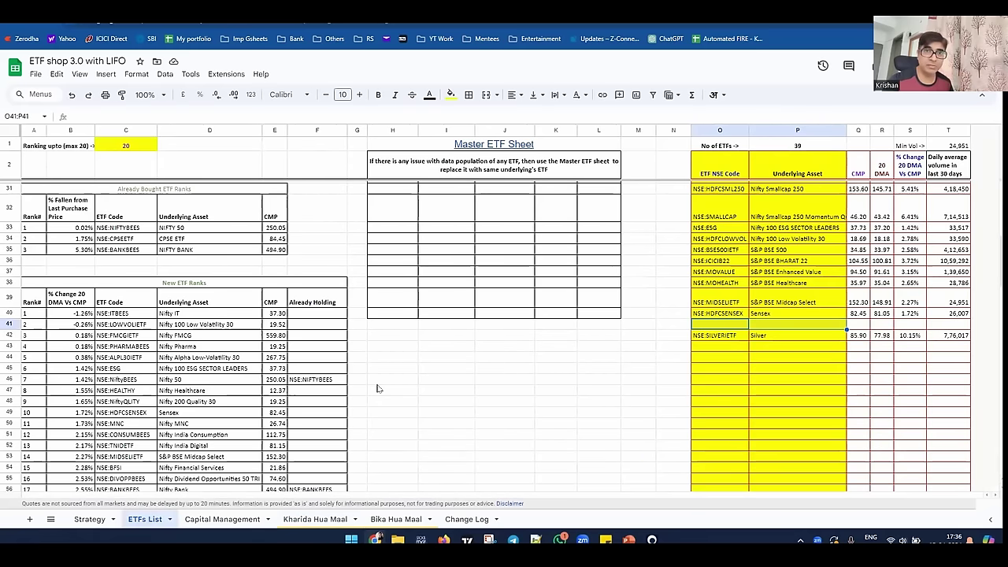
left_click(309, 519)
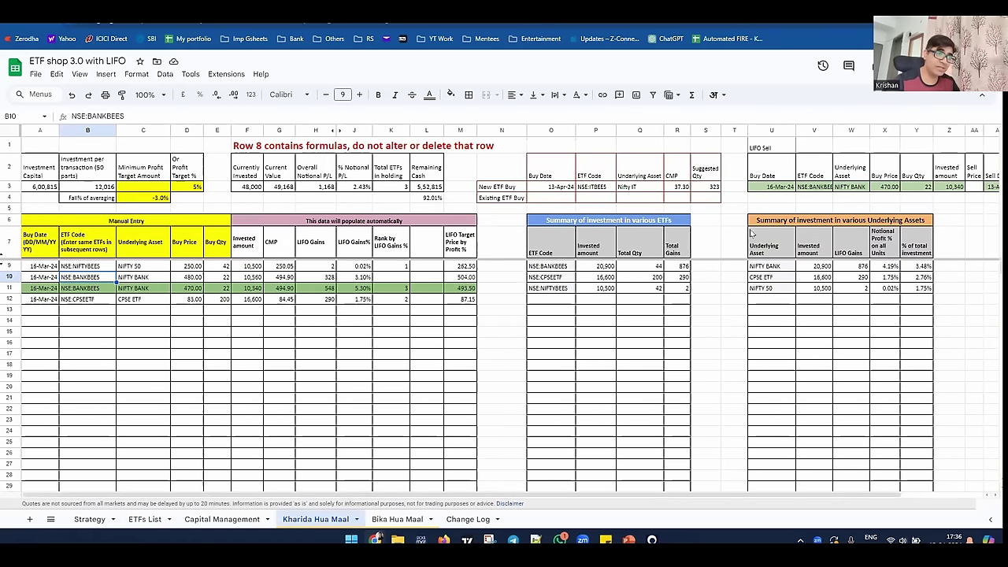
Examine the LIFO Sell row in Kharida Hua Maal, from its buy date in U3 to the invested amount in AC3
left_click(764, 188)
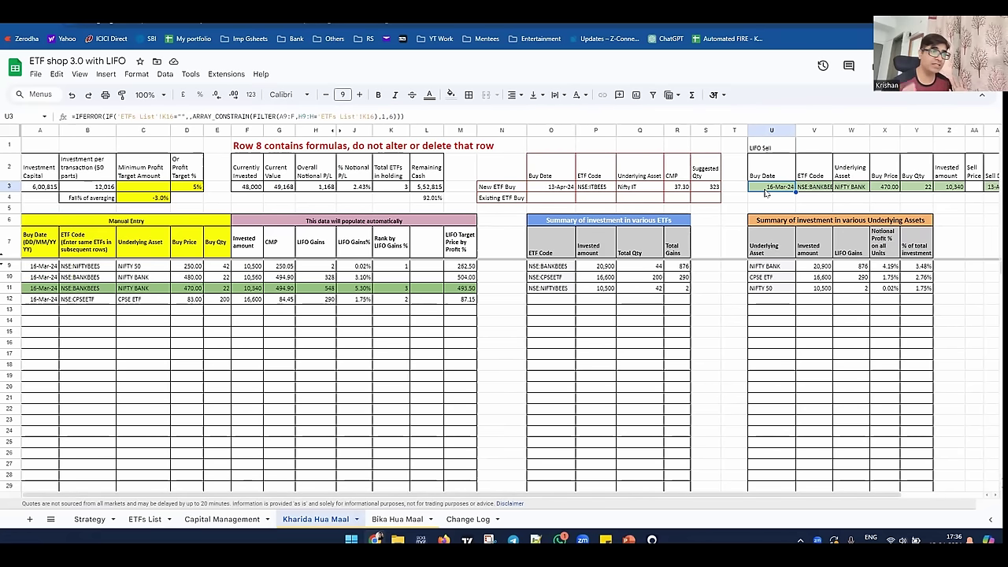
scroll(896, 404, "right", 2)
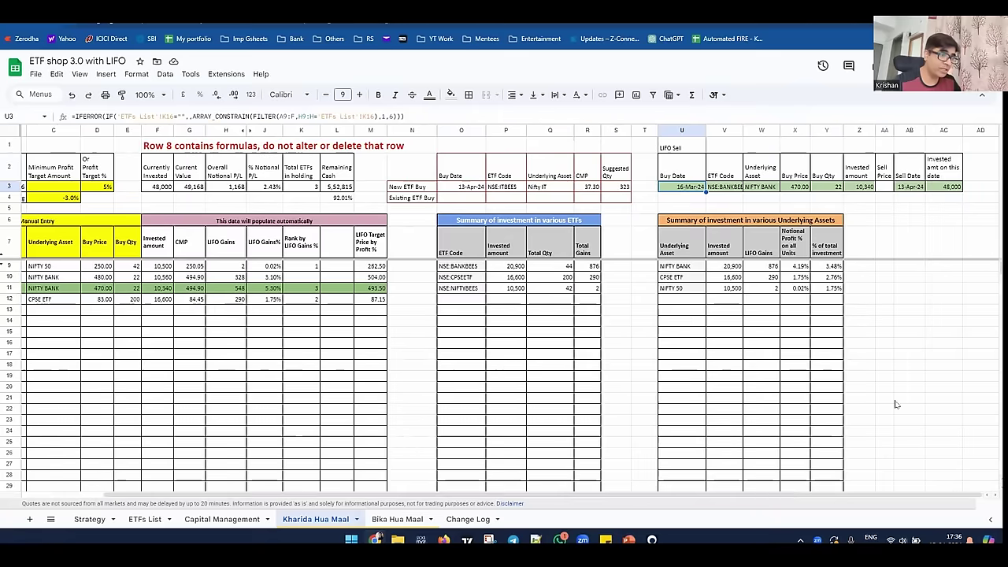
left_click(941, 187)
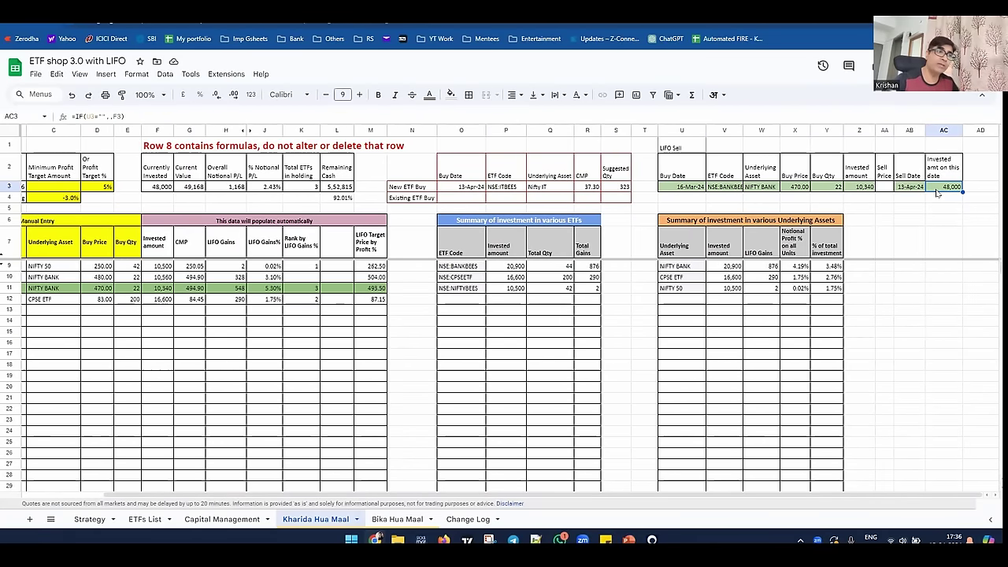
Review the invested amount on sale date, sell price and brokerage cells of the ITBEES sale in Bika Hua Maal
left_click(397, 519)
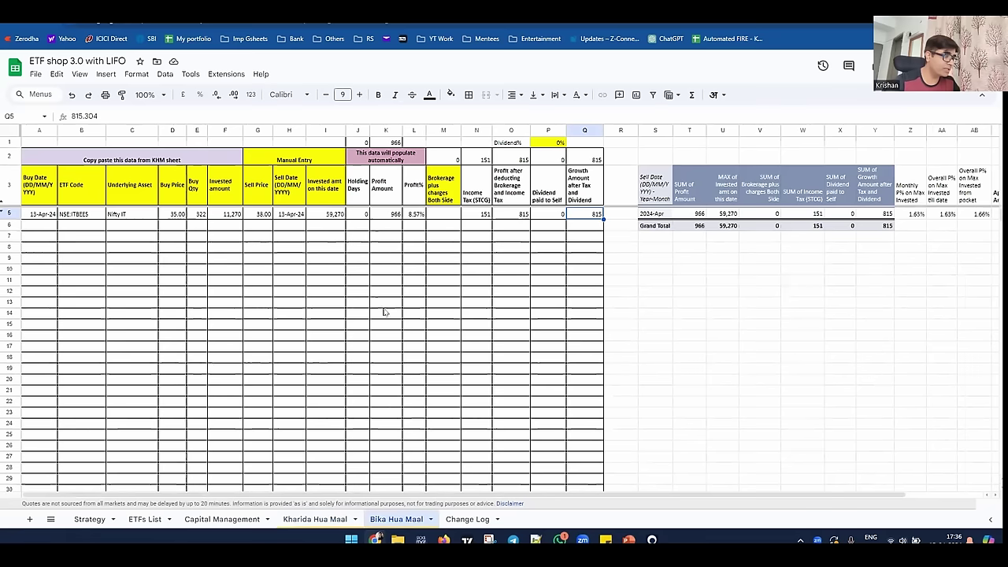
left_click(339, 214)
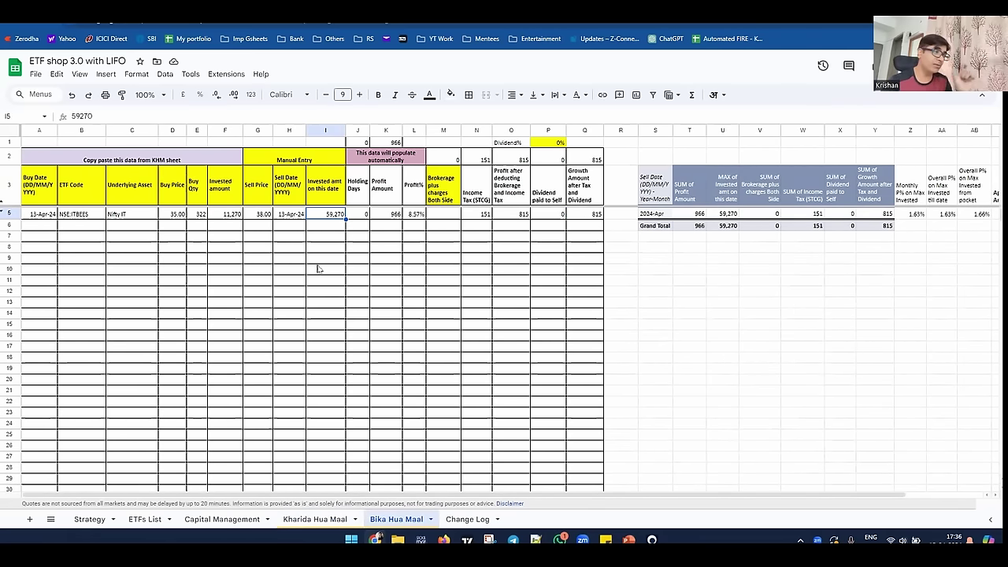
left_click(268, 217)
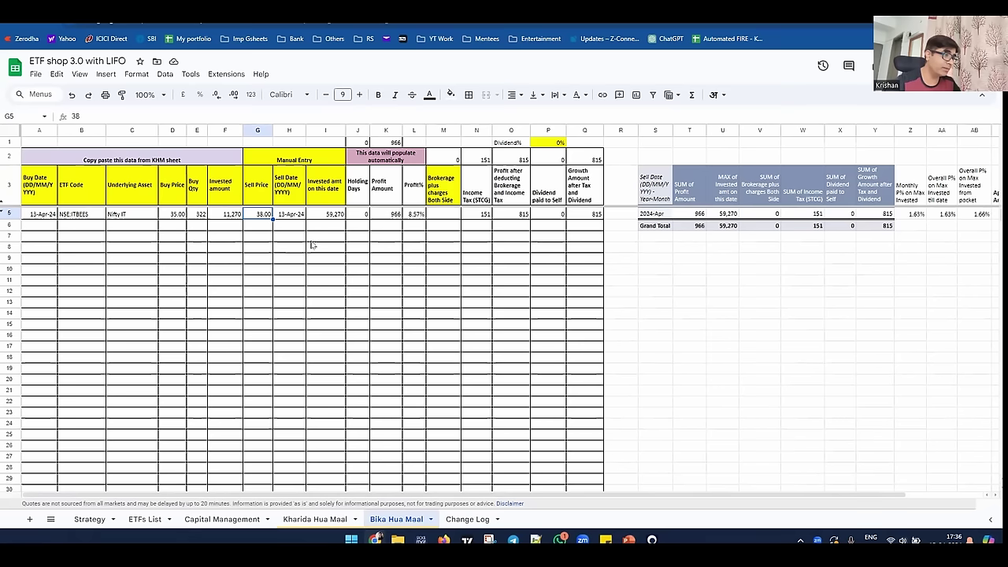
left_click(433, 216)
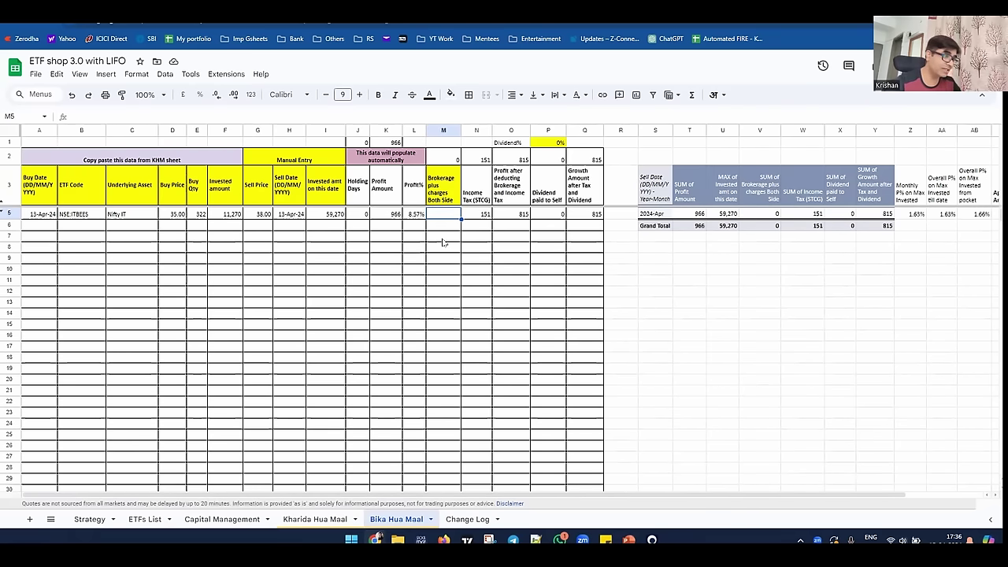
Trace the Investment Capital in A3 to the Capital Management balance formula, and check the investment per transaction formula in B3
left_click(315, 519)
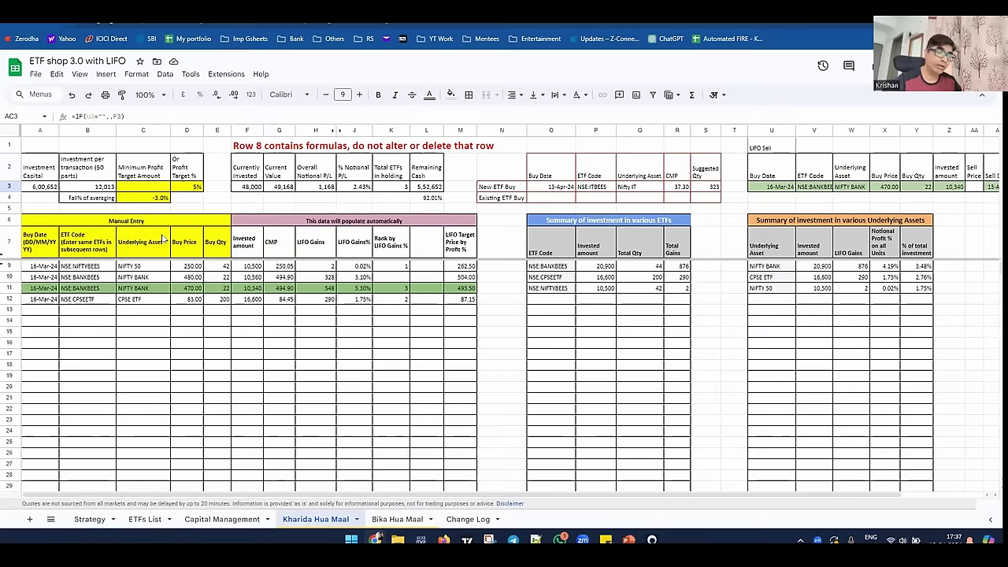
left_click(38, 187)
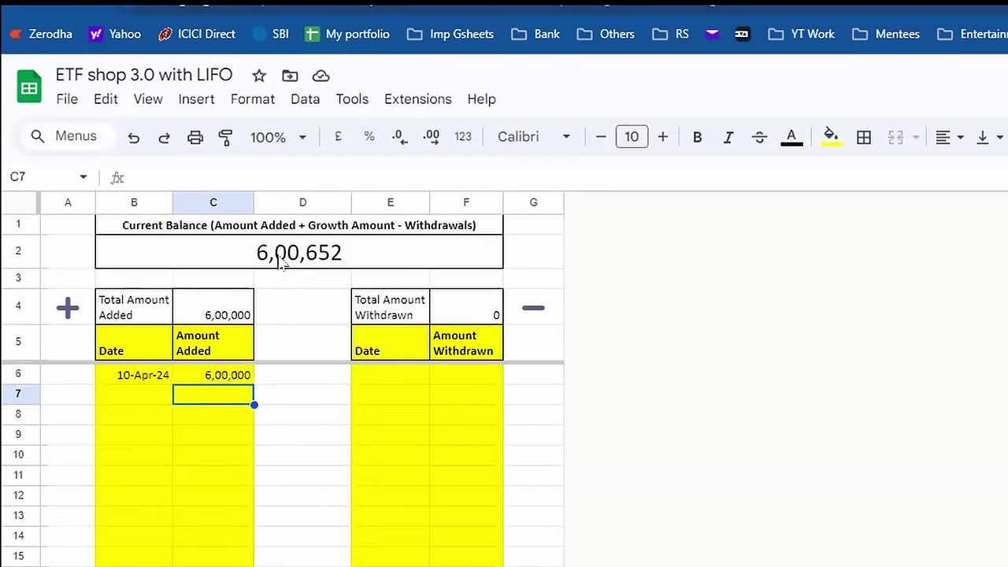
left_click(281, 262)
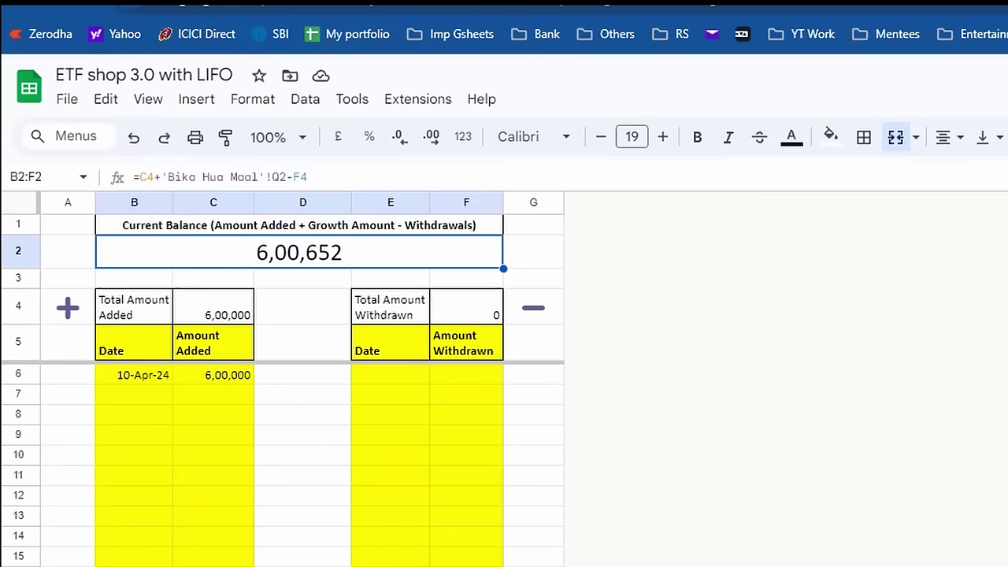
key("ctrl+shift+Page_Down")
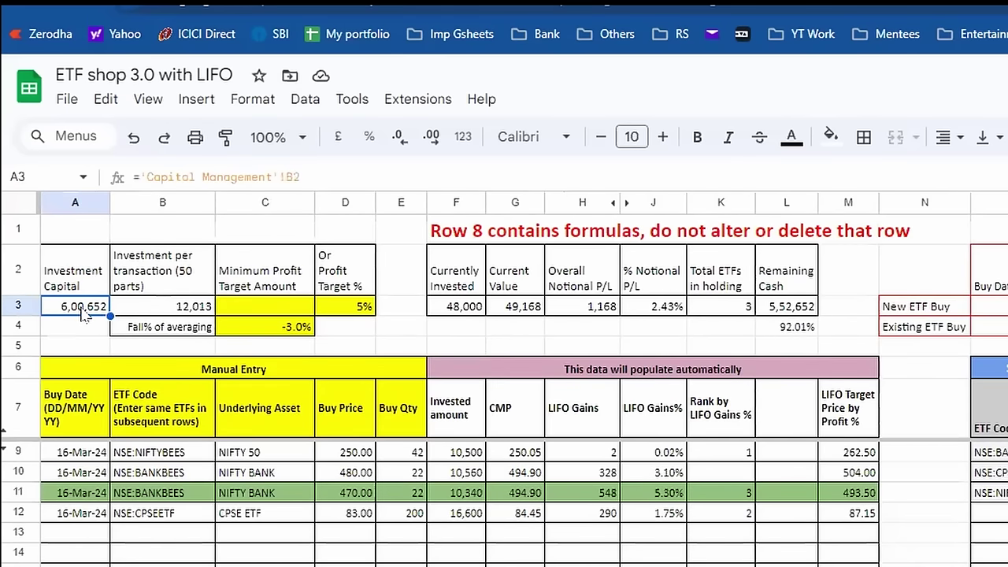
left_click(173, 311)
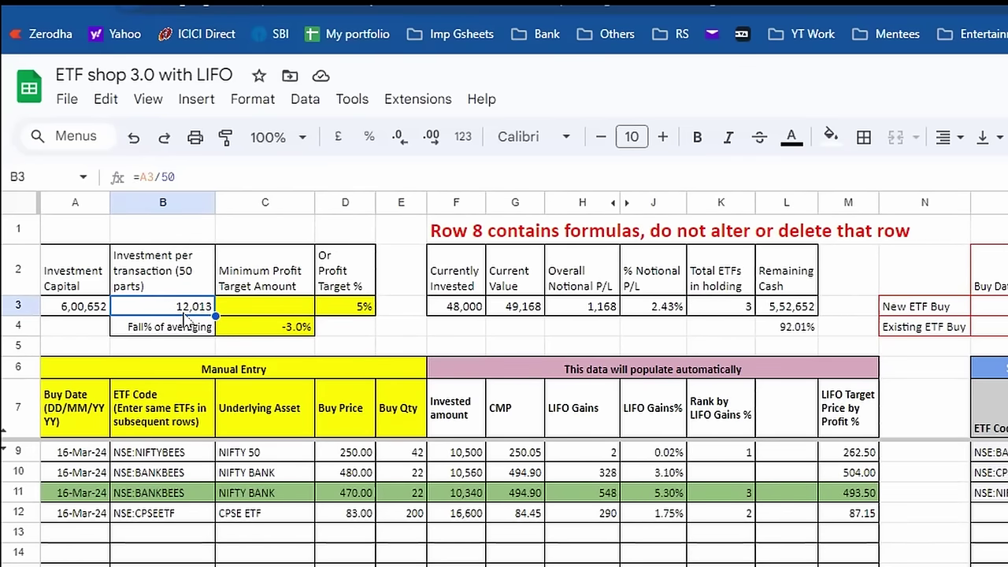
Record a withdrawal of 652 dated 13-Apr-24 in row 6 of the Capital Management sheet
left_click(417, 555)
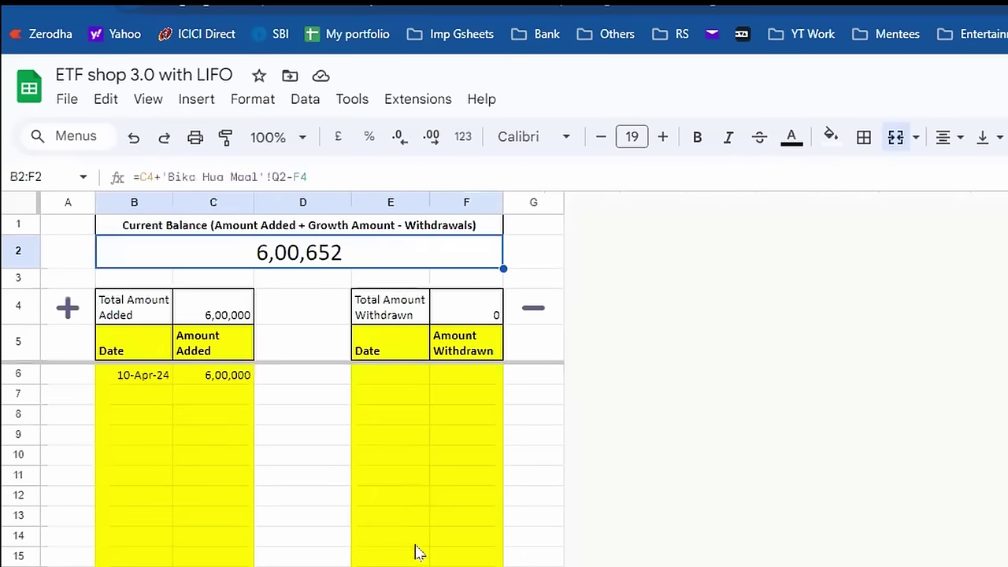
left_click(396, 382)
key("ctrl+semicolon")
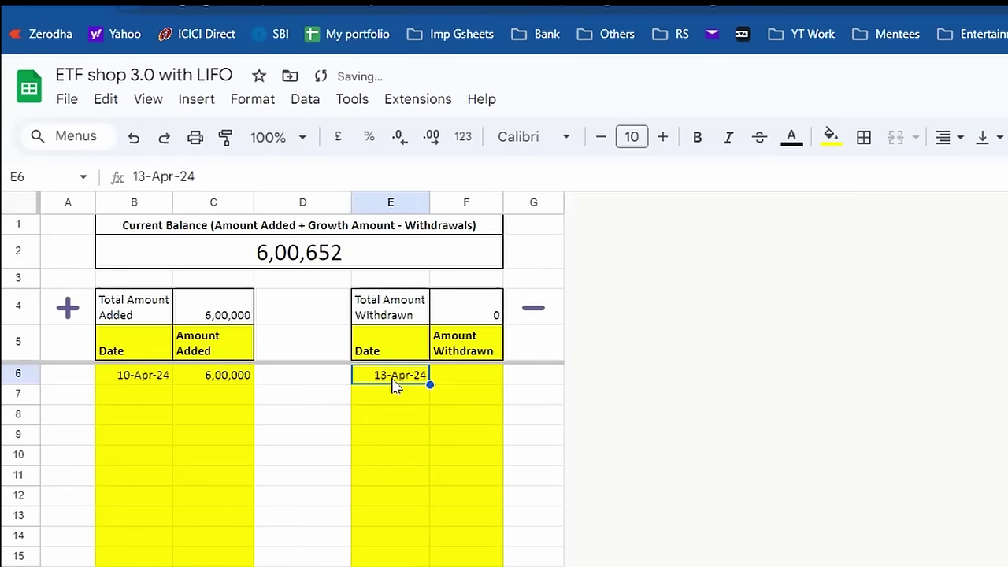
key("Tab")
type("65")
key("Return")
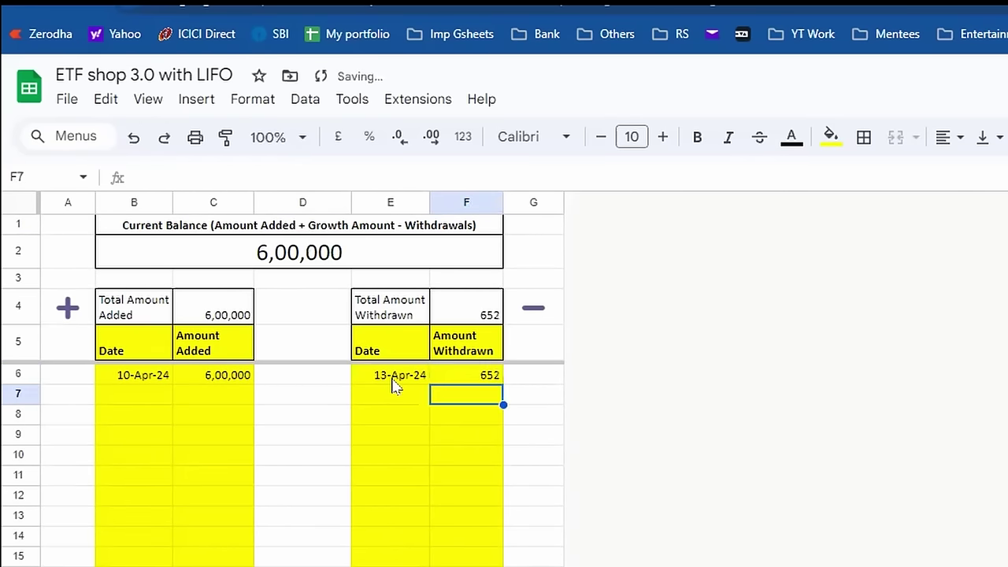
Check the Current Balance formula and the withdrawn amount in F6 against the Investment Capital in A3 of Kharida Hua Maal
left_click(284, 254)
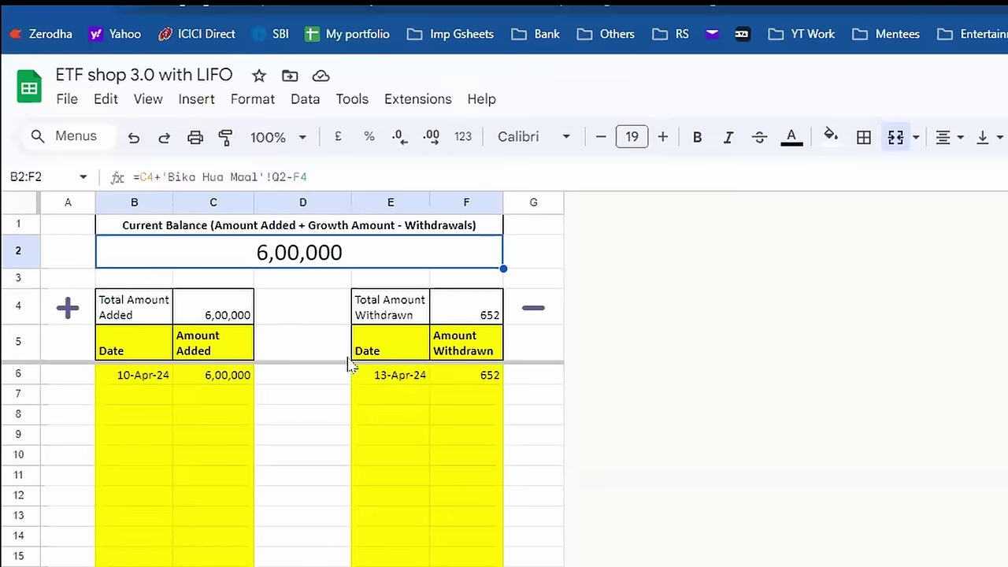
left_click(480, 383)
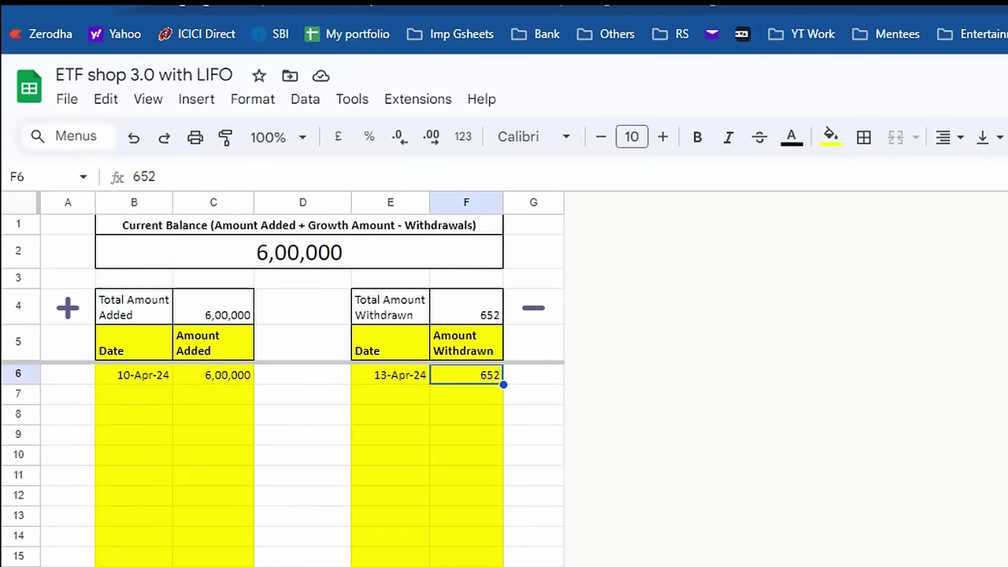
key("ctrl+Page_Down")
left_click(73, 311)
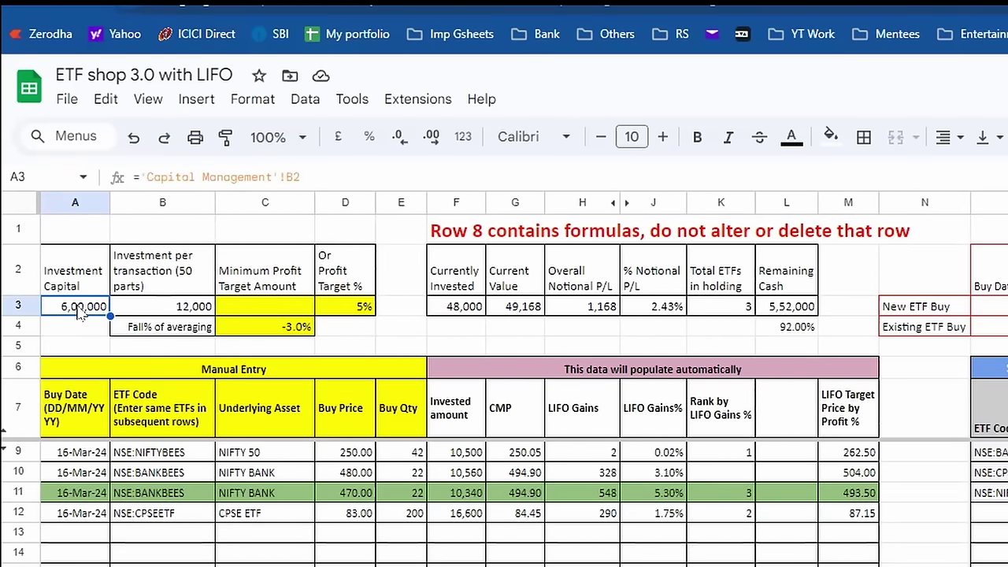
Remove the 652 withdrawal from Capital Management and return to the Investment Capital in Kharida Hua Maal
key("ctrl+shift+Page_Down")
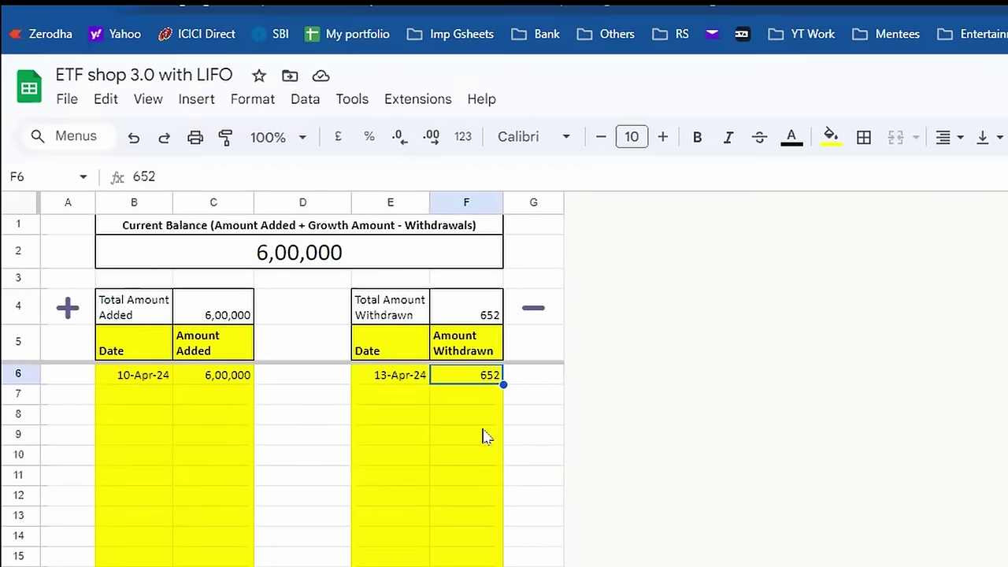
key("ctrl+shift+Page_Up")
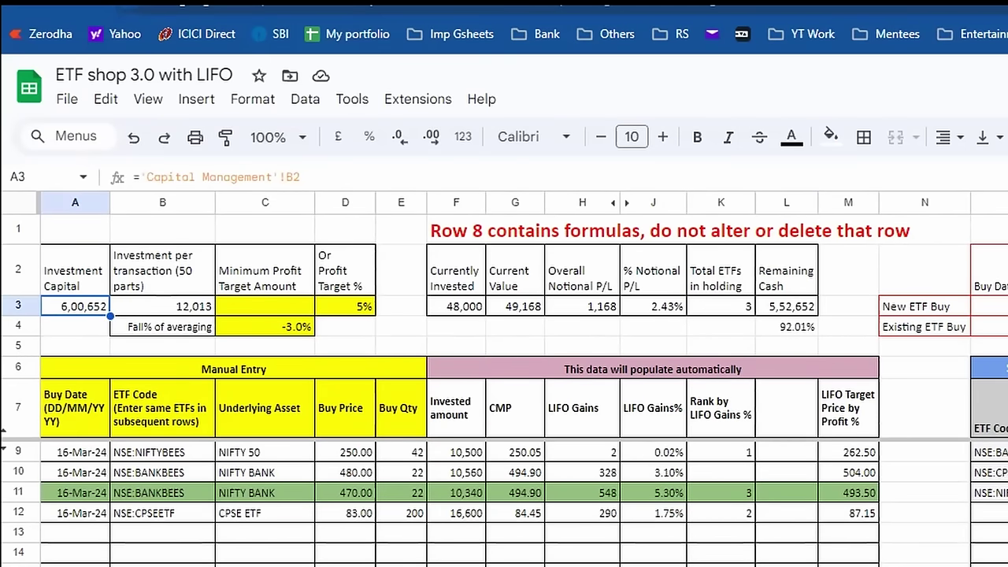
Examine the monthly profit summary table by sell date in the Bika Hua Maal sheet
key("ctrl+shift+Page_Down")
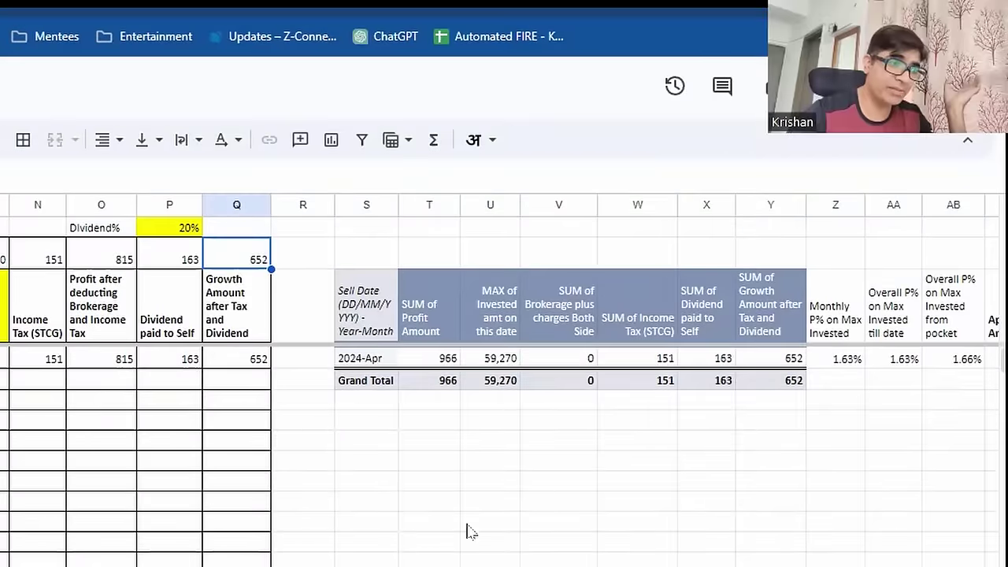
mouse_move(349, 378)
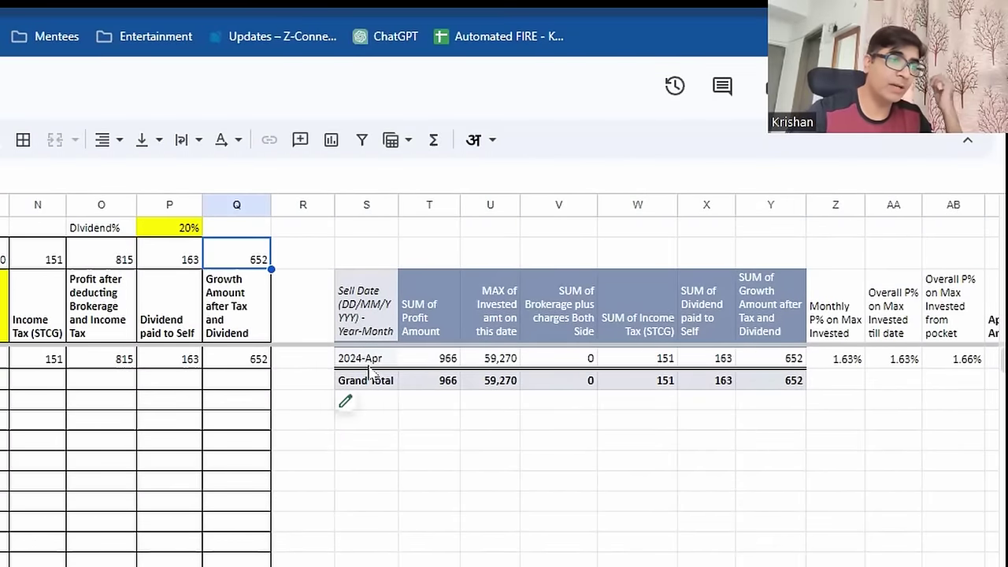